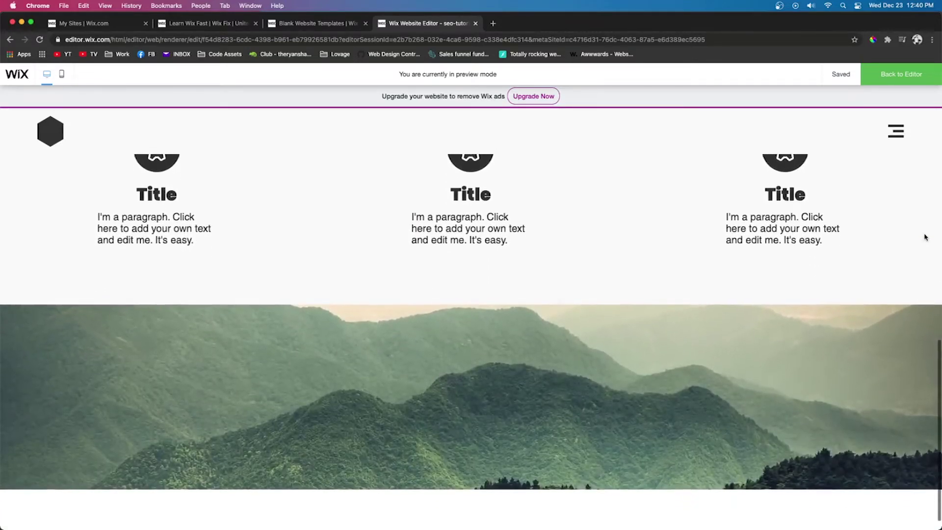
- Leave the site preview and open the Home page's SEO (Google) settings
scroll(925, 237, "up", 15)
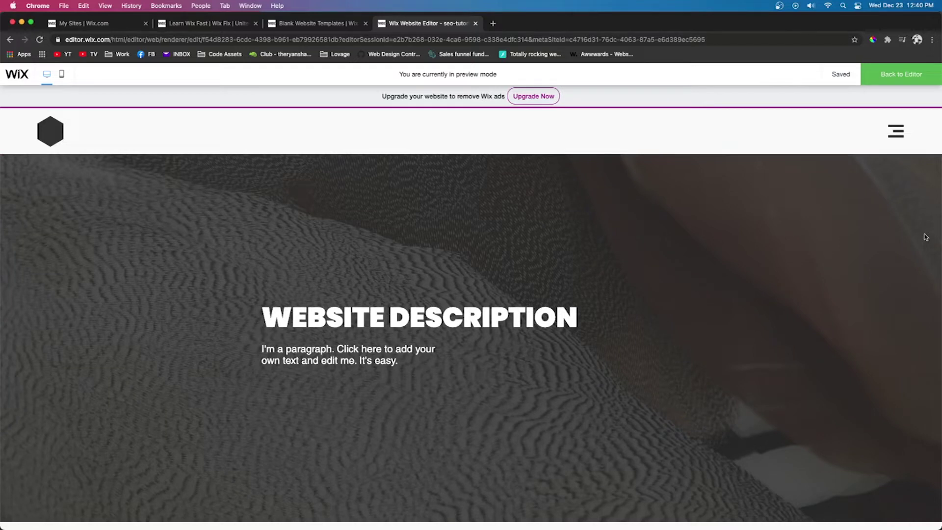
left_click(913, 76)
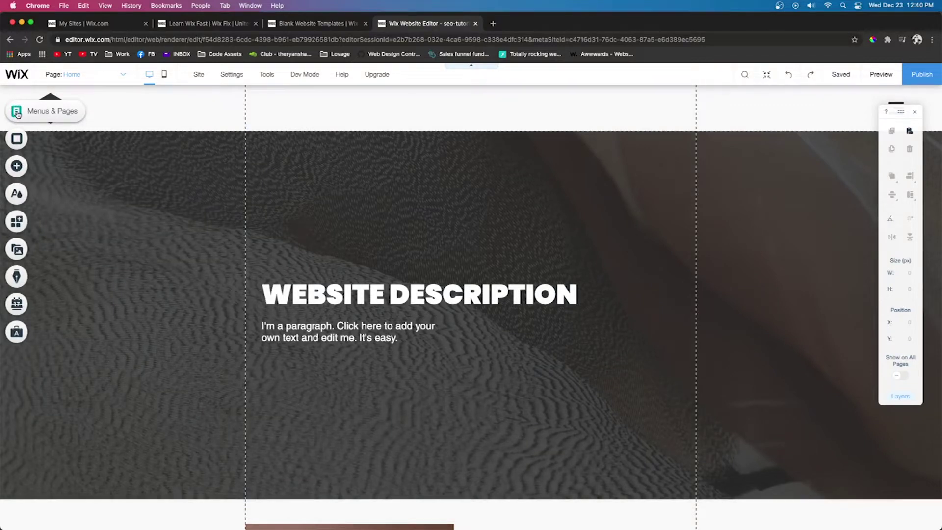
left_click(17, 113)
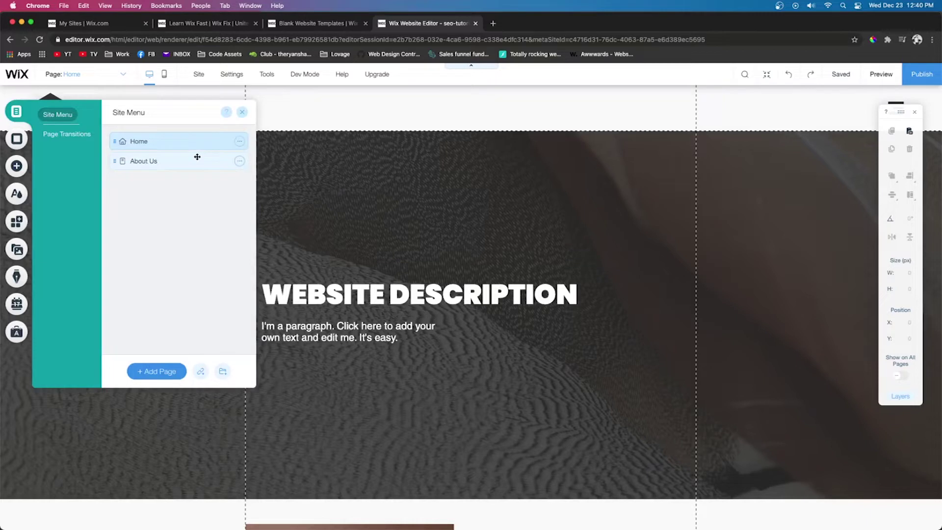
left_click(240, 143)
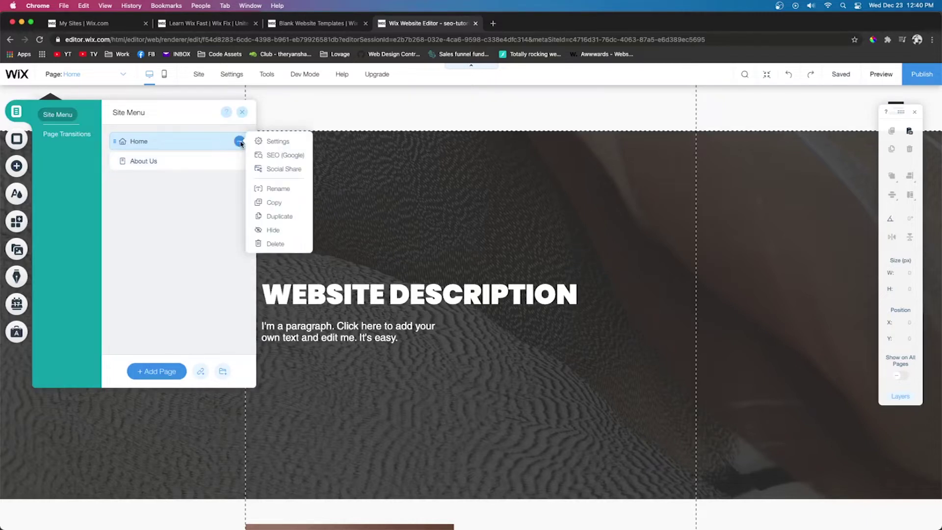
left_click(287, 156)
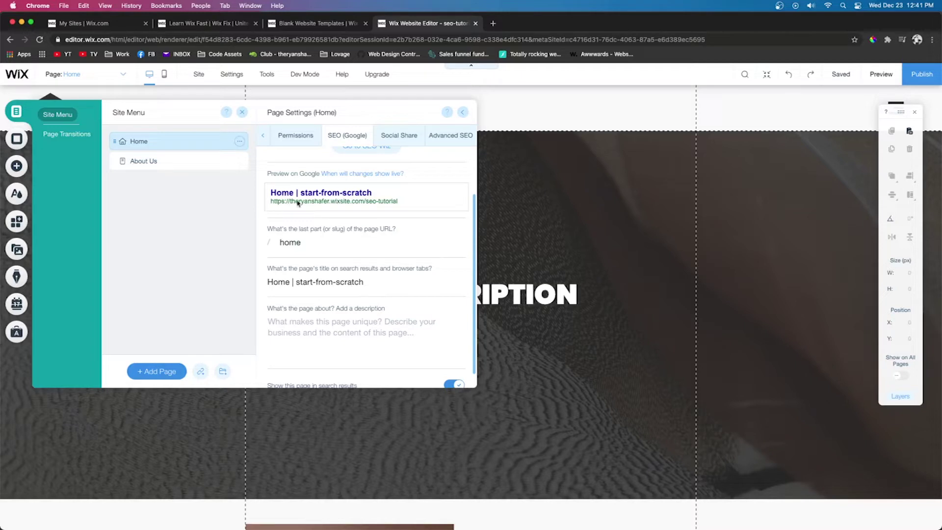
- Replace the Home page's title for search results and browser tabs with "SEO Tutorials"
left_click(321, 244)
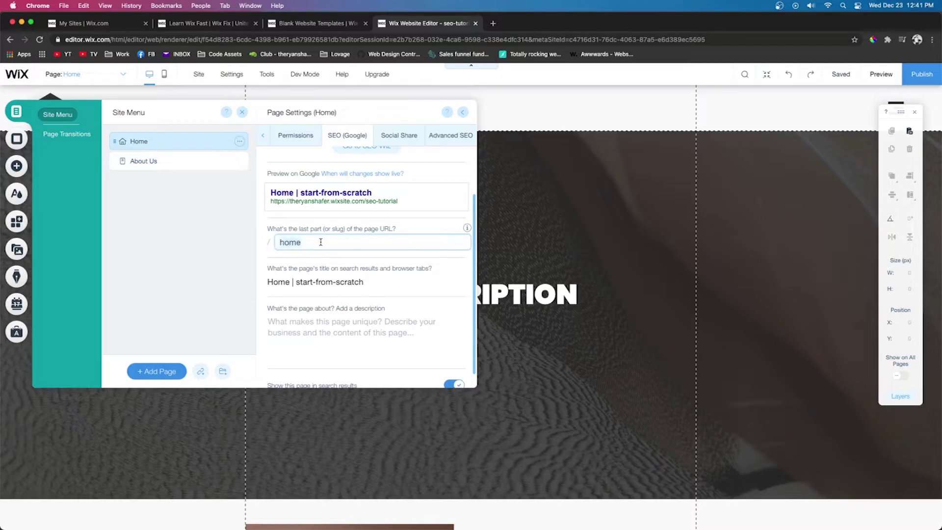
scroll(304, 284, "down", 1)
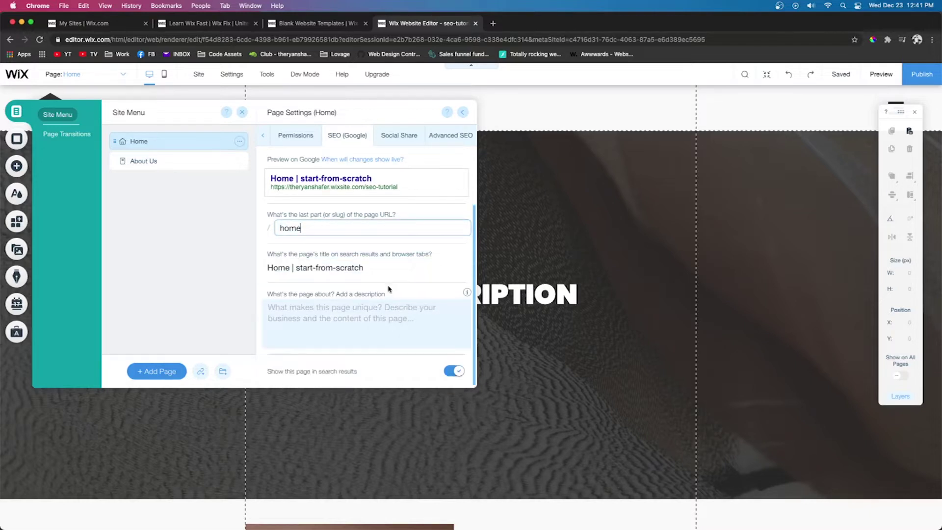
scroll(284, 270, "up", 2)
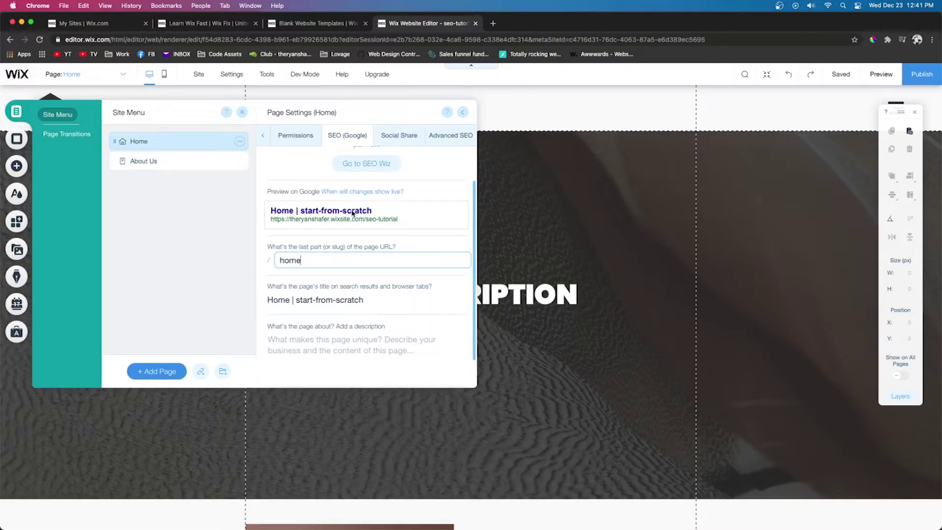
scroll(354, 216, "down", 2)
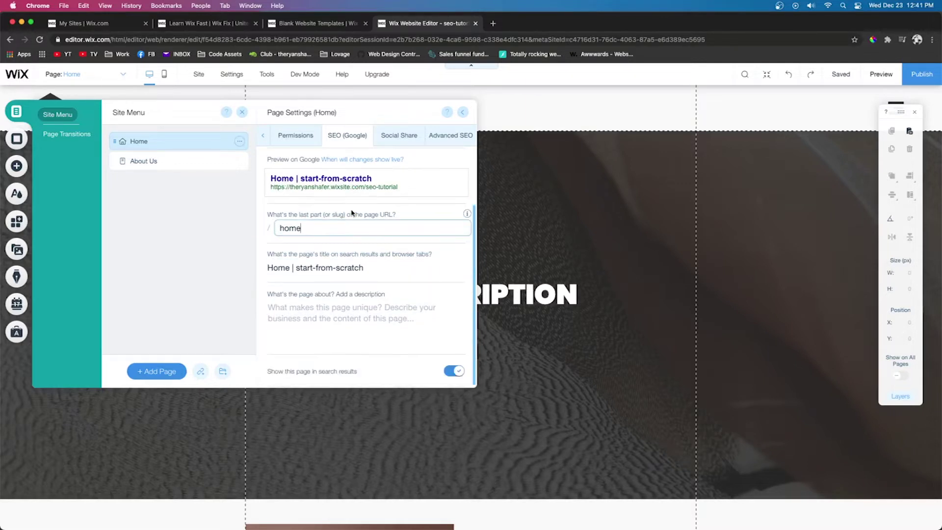
left_click(380, 268)
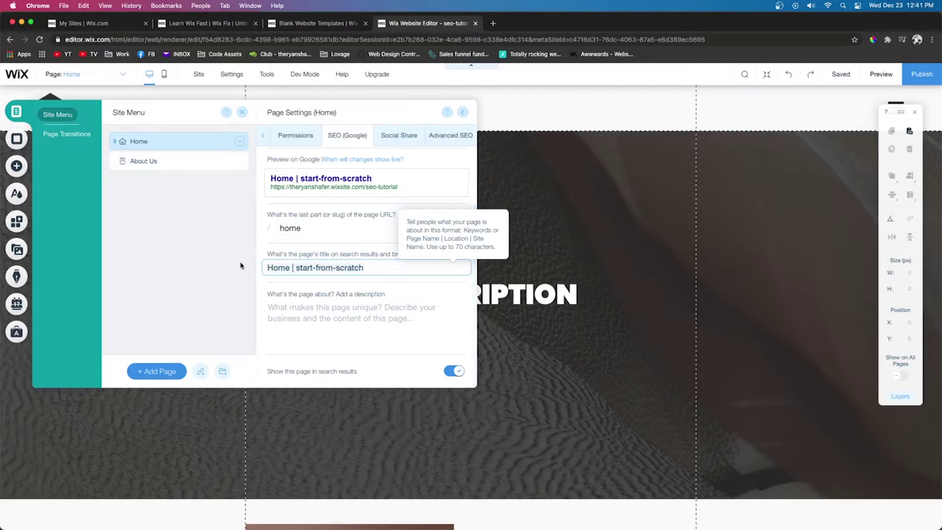
key("super+a")
type("SEO Tuto")
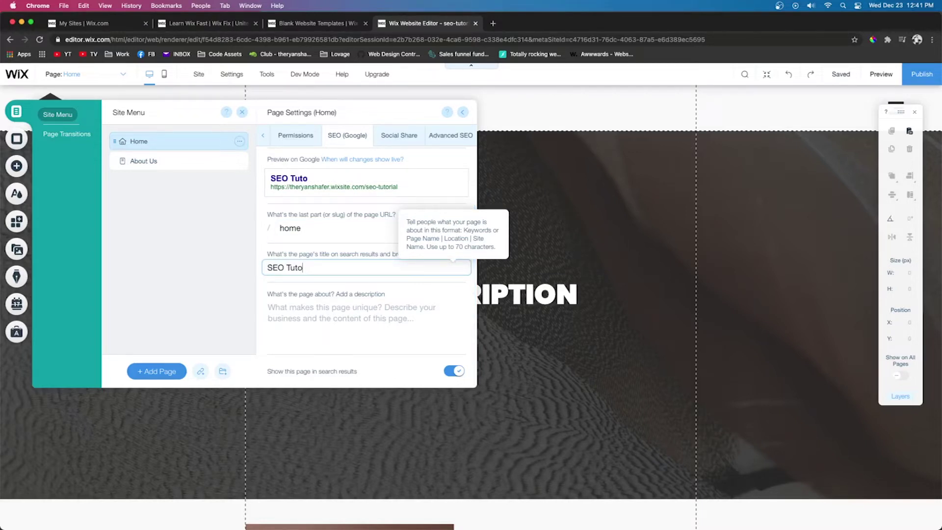
type("rials")
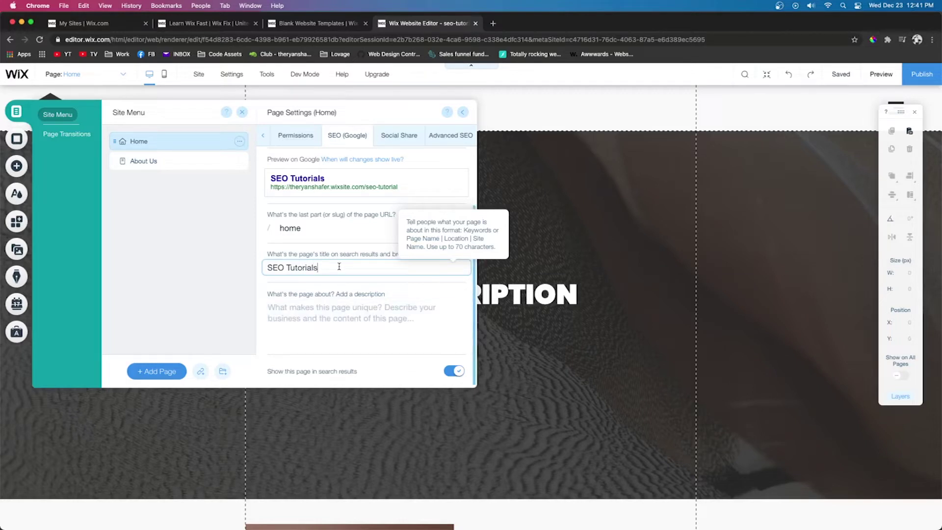
- Enter "As Who Which" as the Home page's SEO description
left_click(301, 311)
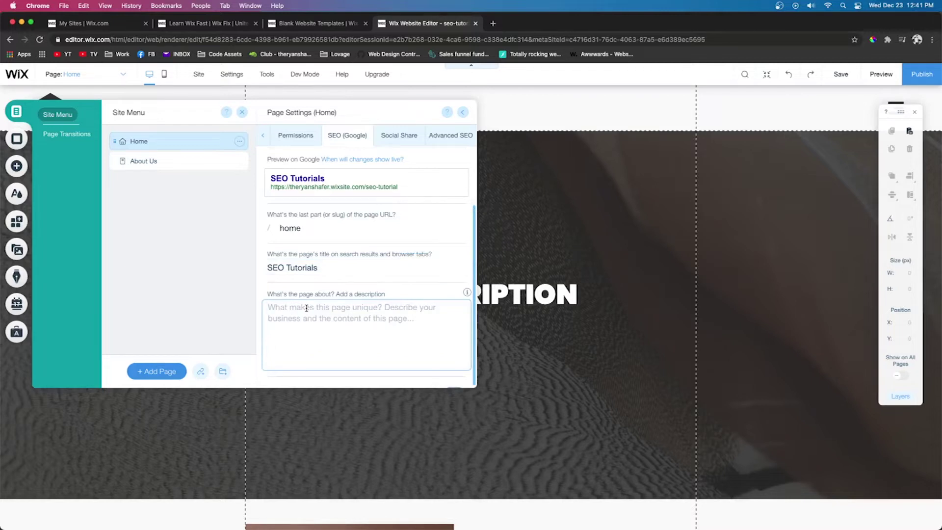
type("As ")
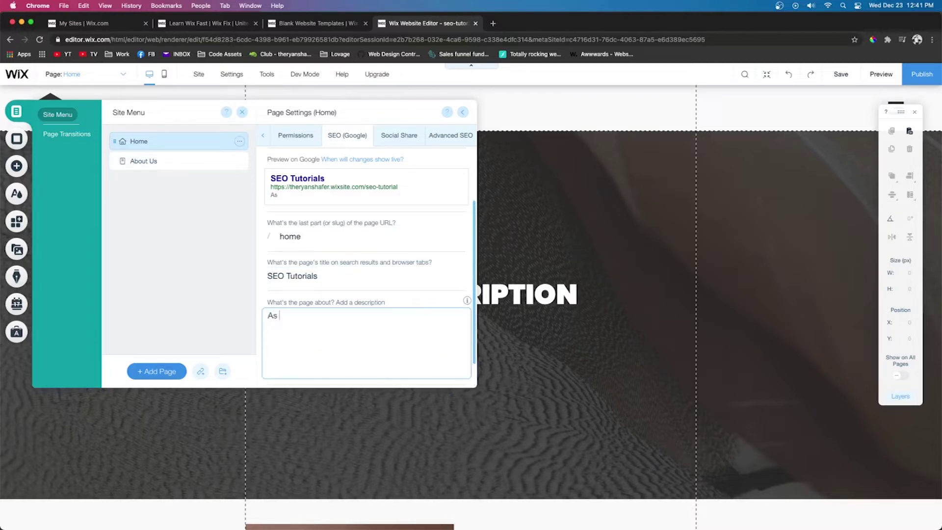
type("Who Which")
- Extend the Home page's search title to "SEO Tutorials | Hexagon Inc | United States"
left_click(278, 276)
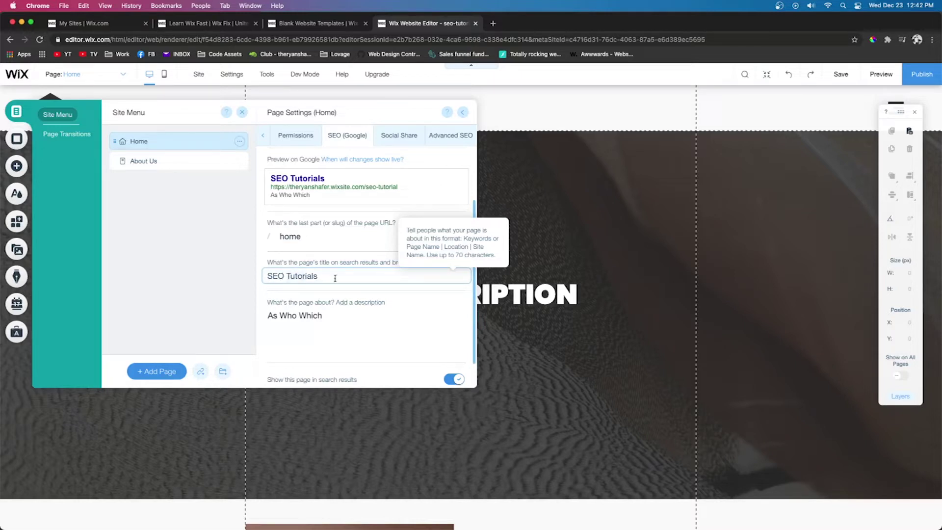
type("|")
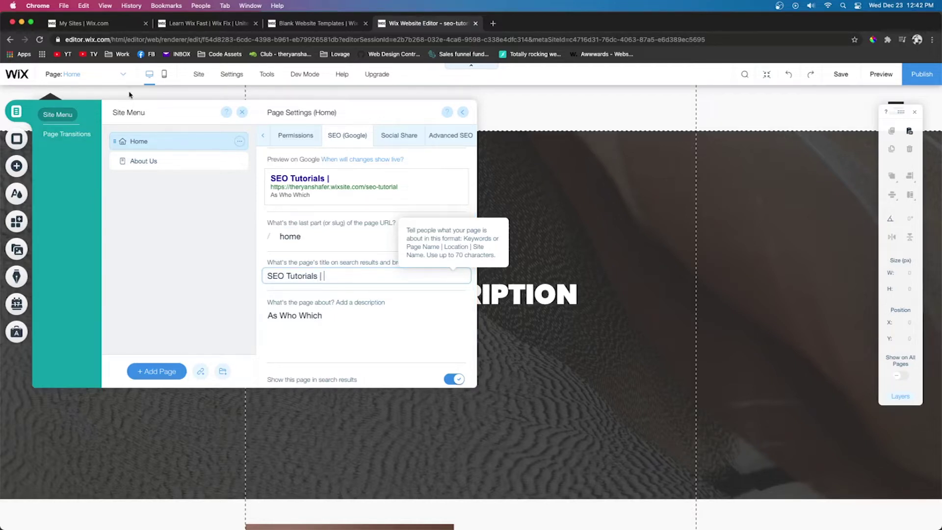
left_click(99, 100)
left_click(16, 112)
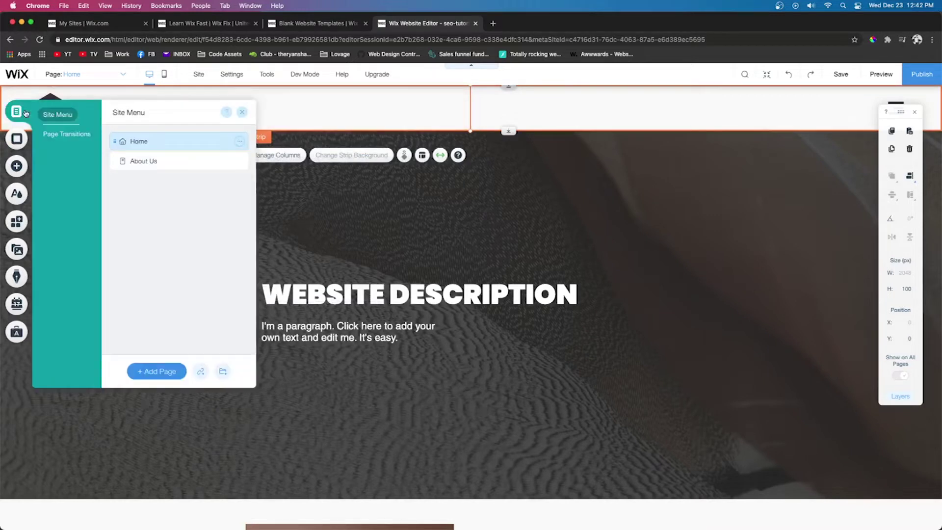
left_click(239, 141)
left_click(275, 155)
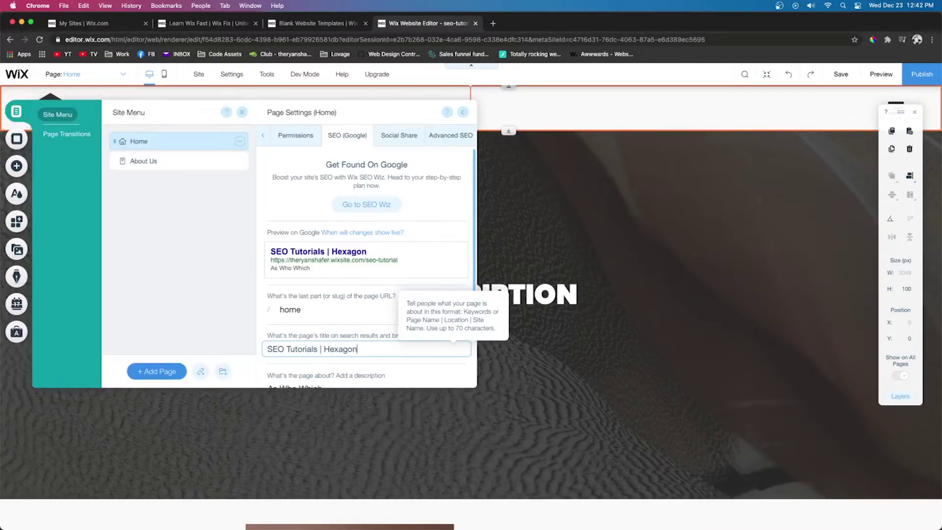
type("nc |")
type("United States")
- Copy the paragraph text beneath the WEBSITE DESCRIPTION heading on the Home page
left_click(327, 329)
scroll(328, 328, "down", 3)
left_click(343, 314)
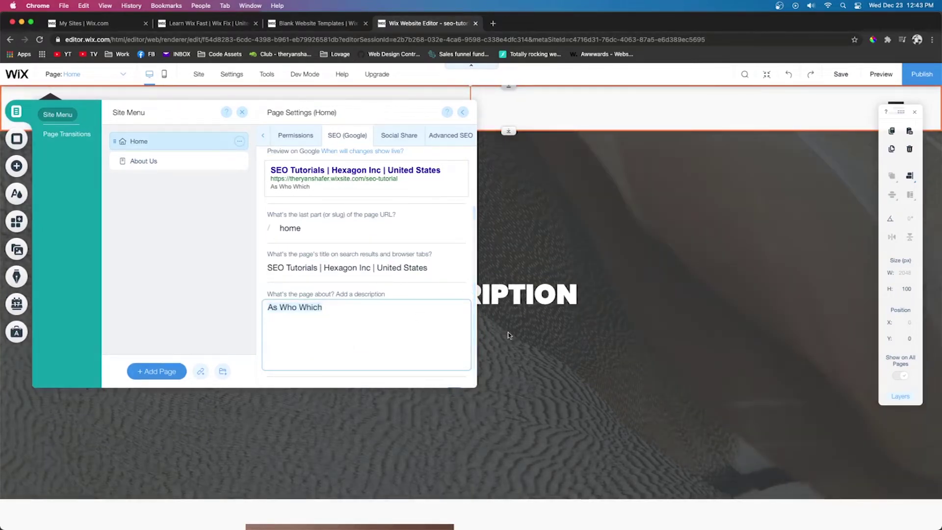
left_click(308, 347)
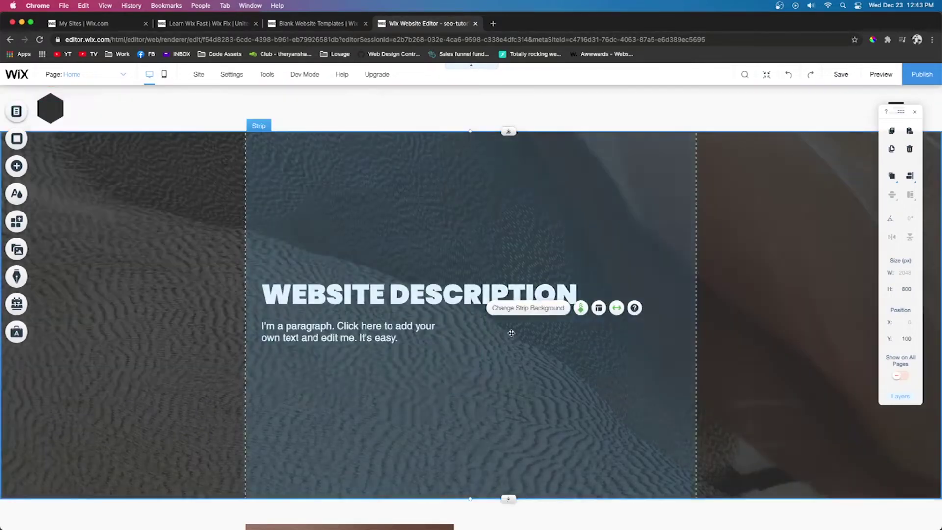
double_click(305, 334)
key("super+c")
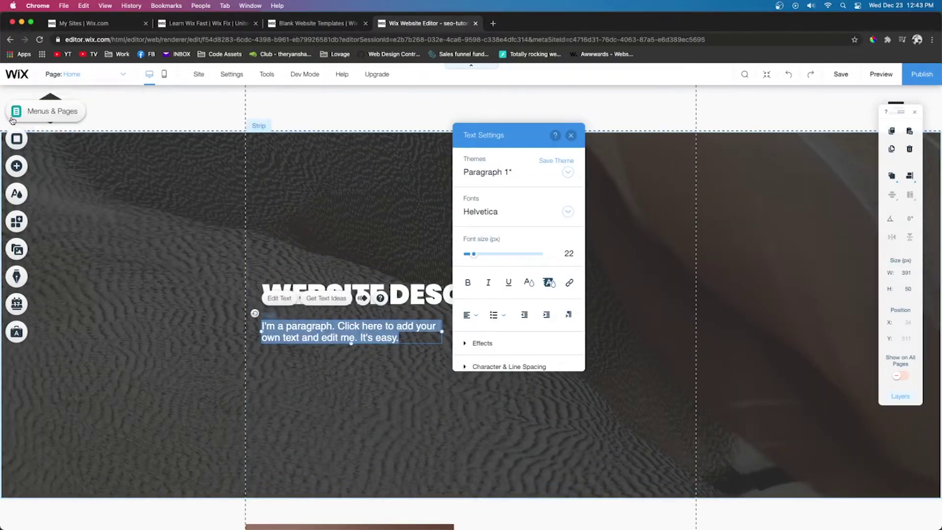
- Replace the Home page's SEO description with the copied paragraph
left_click(15, 116)
left_click(239, 142)
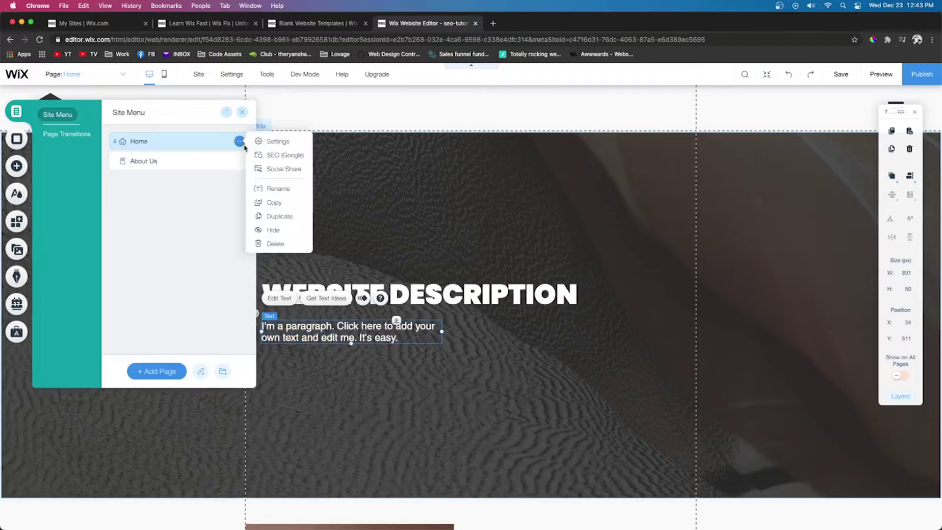
left_click(278, 156)
scroll(353, 344, "down", 3)
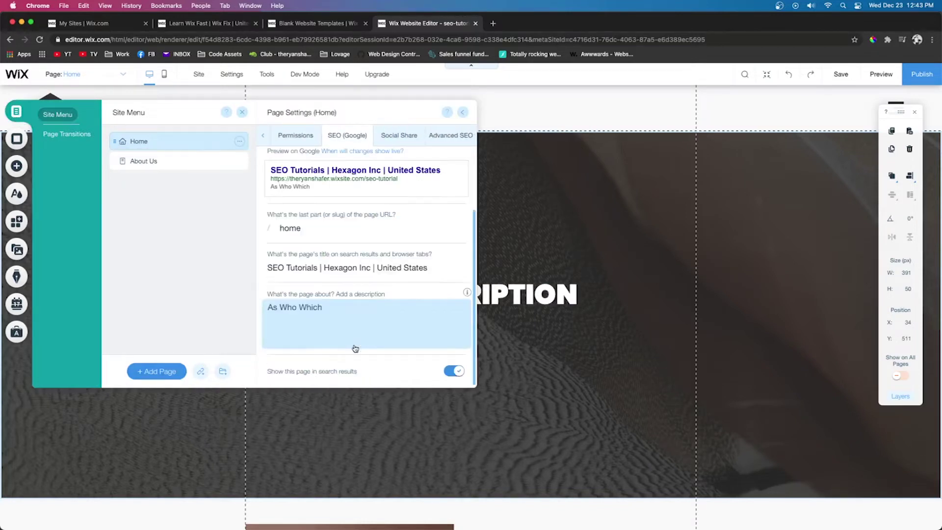
left_click(328, 322)
key("super+v")
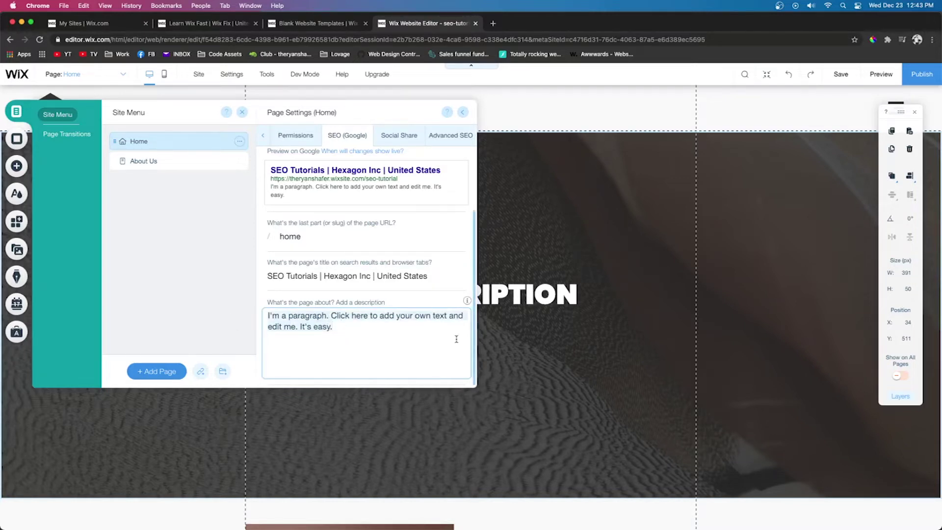
- Lengthen the SEO description by repeating its paragraph, with the repeated text trimmed to end at "edit me."
triple_click(389, 326)
left_click(388, 329)
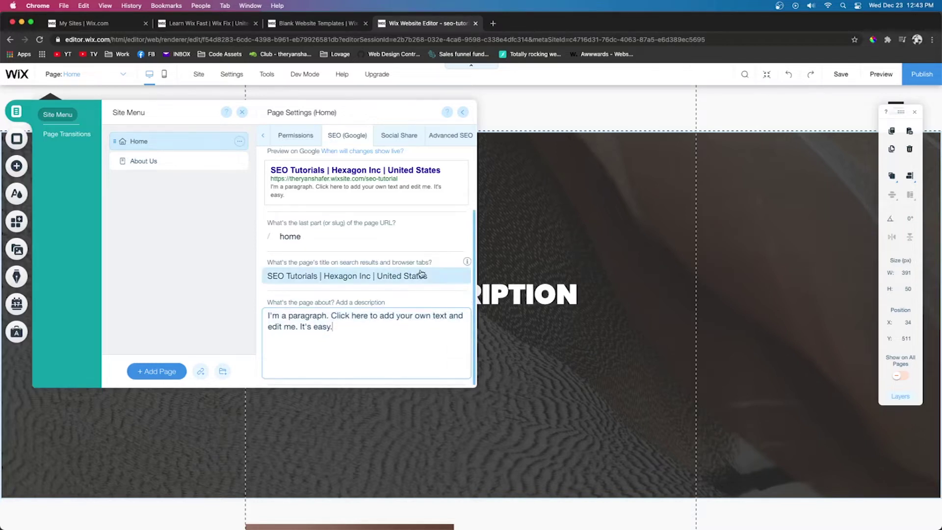
key("super+a")
key("super+c")
key("Right")
key("super+v")
key("super+v")
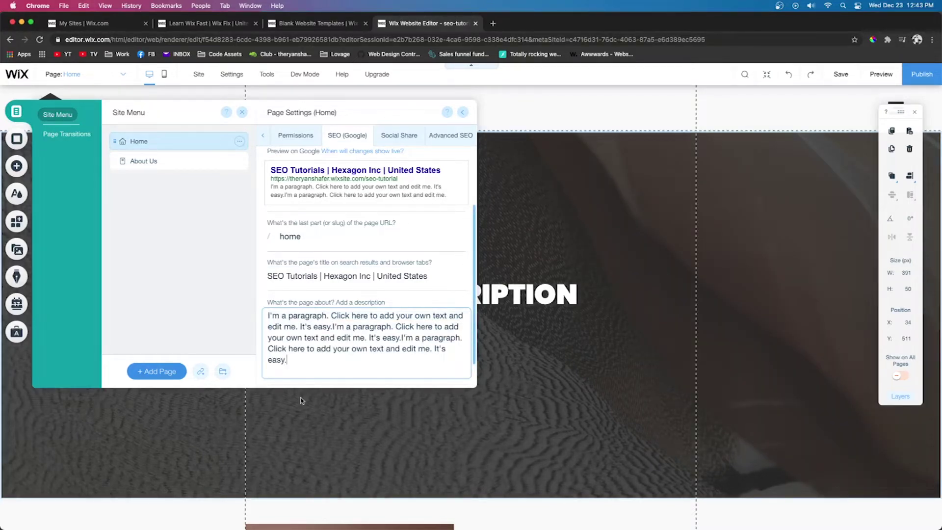
key("BackSpace")
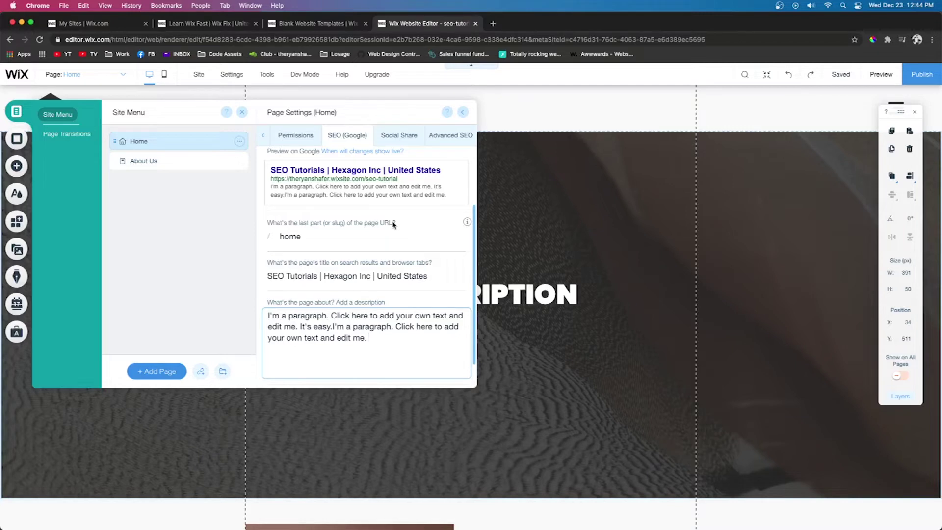
- Open the Home page's Social Share settings and review the title and description used on social networks
left_click(395, 137)
scroll(377, 264, "down", 2)
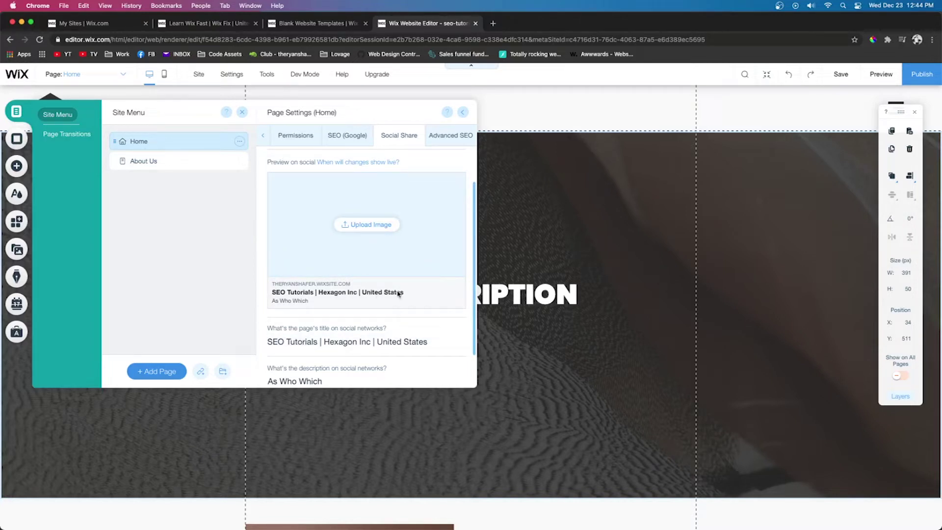
left_click(340, 137)
left_click(385, 137)
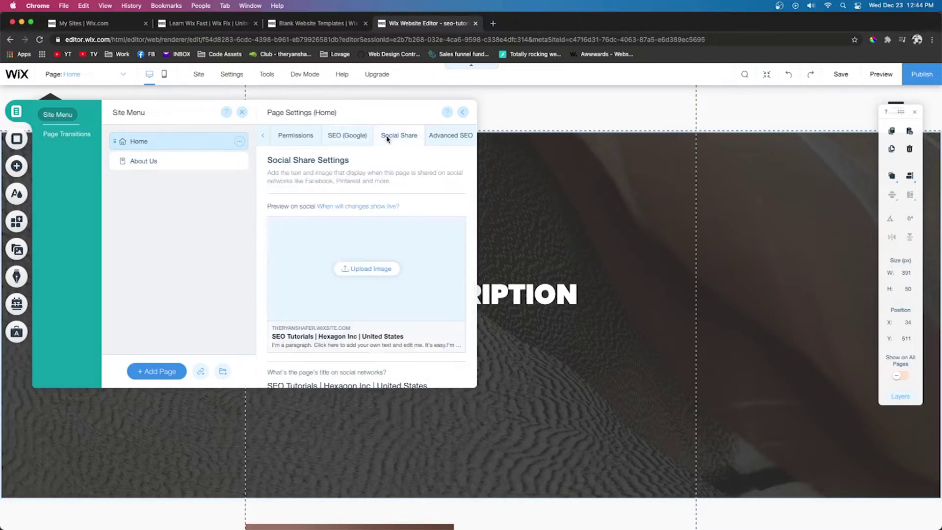
scroll(345, 269, "down", 3)
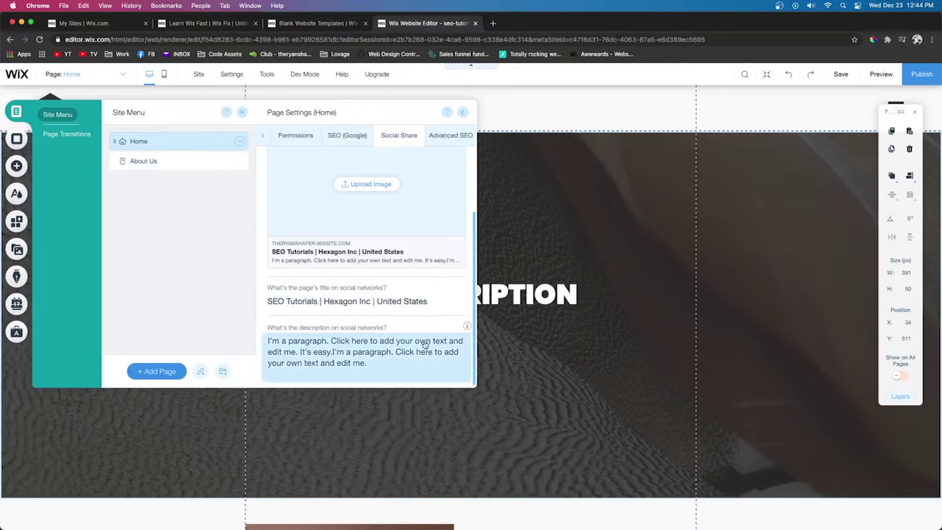
- Shorten the social networks description to "I'm a paragraph. here to add your own text and edit me. It's easy."
left_click(381, 370)
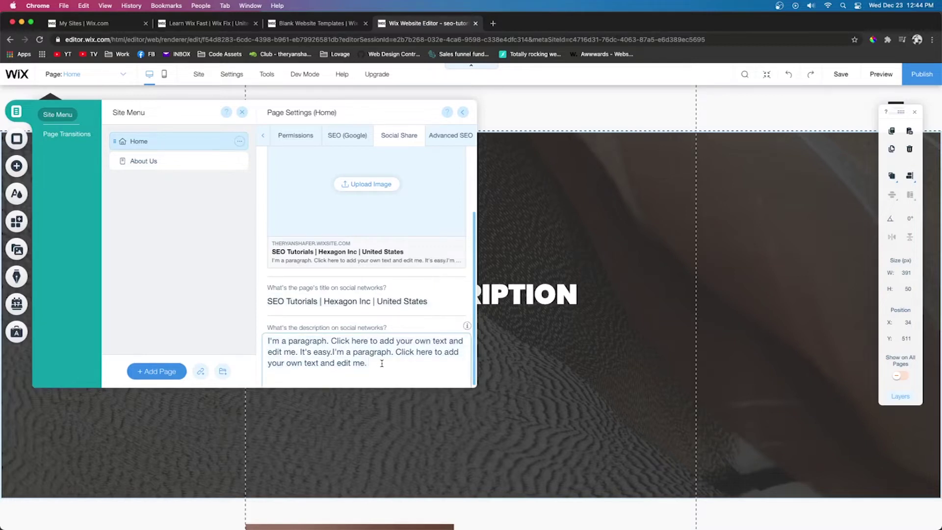
key("BackSpace")
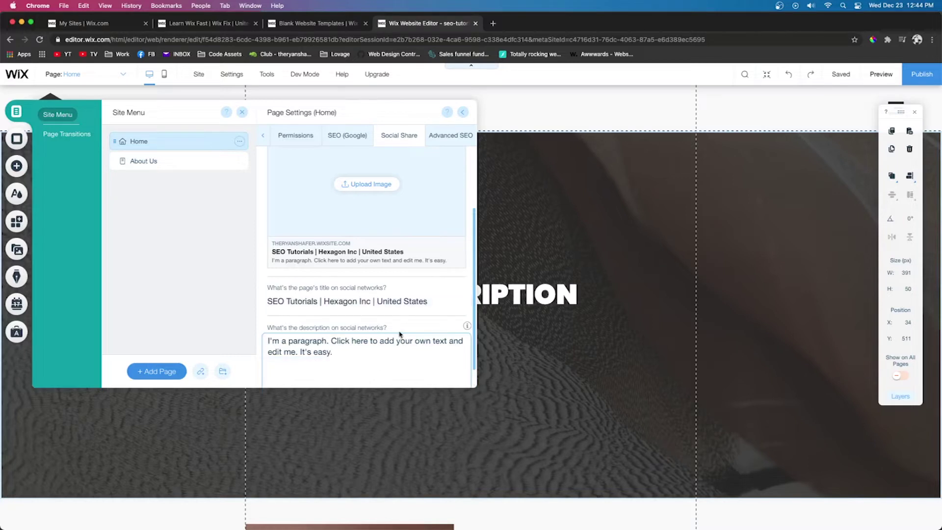
double_click(345, 340)
key("BackSpace")
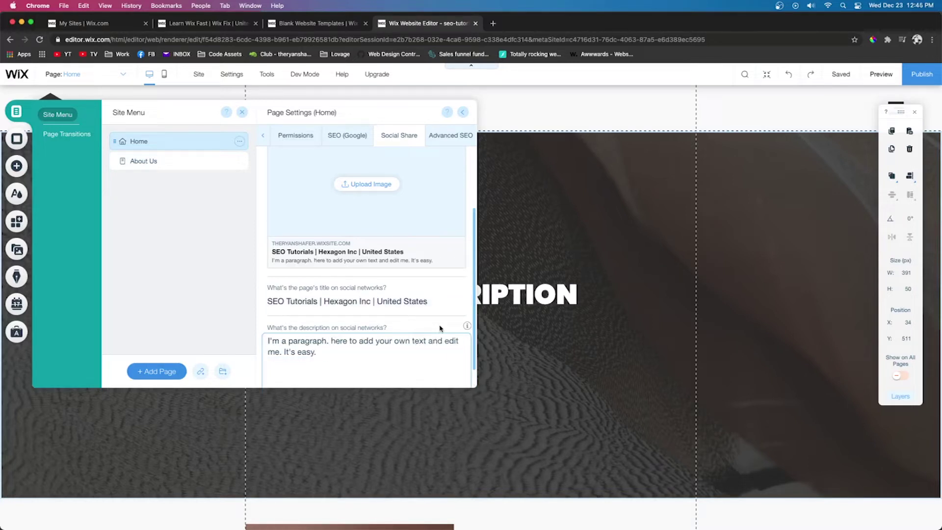
scroll(353, 269, "up", 3)
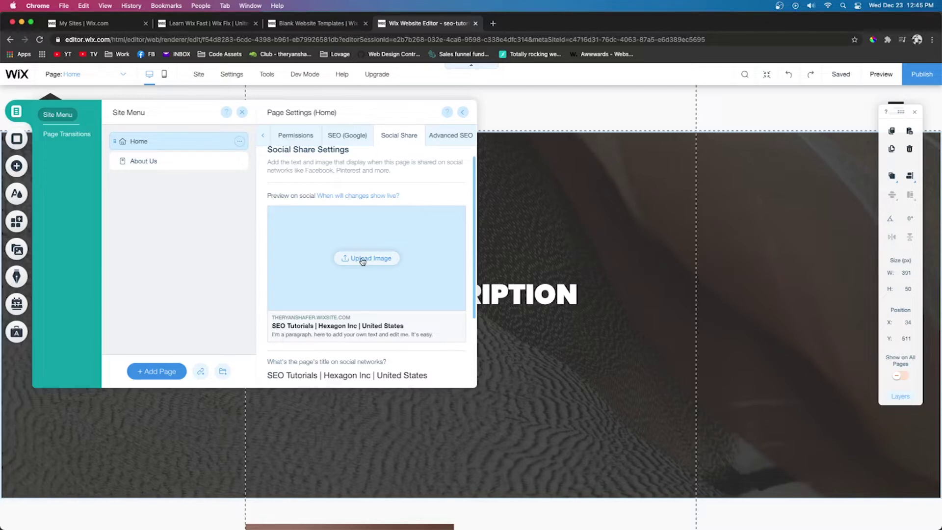
left_click(362, 259)
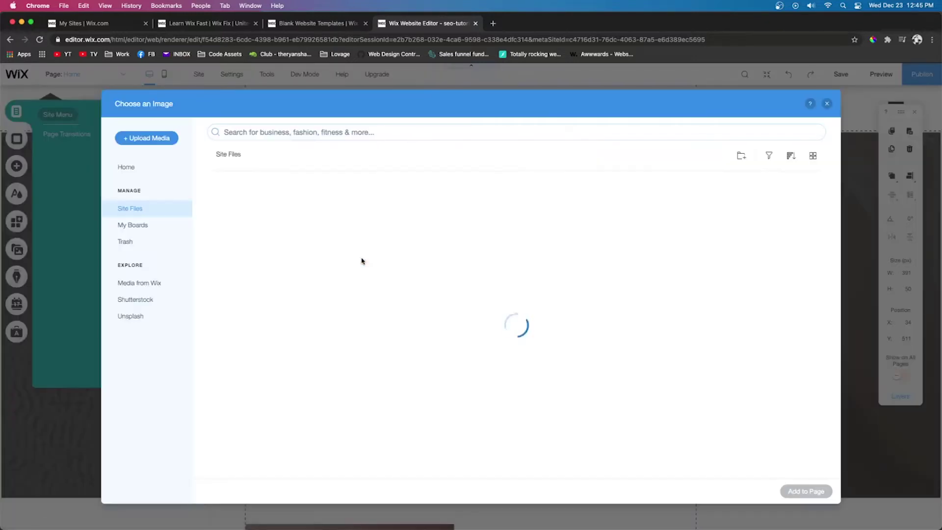
left_click(130, 317)
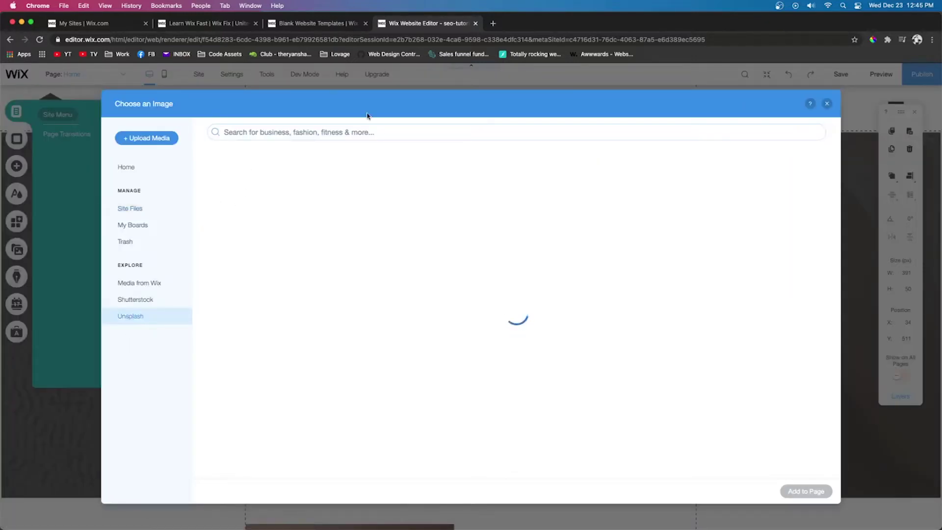
left_click(826, 103)
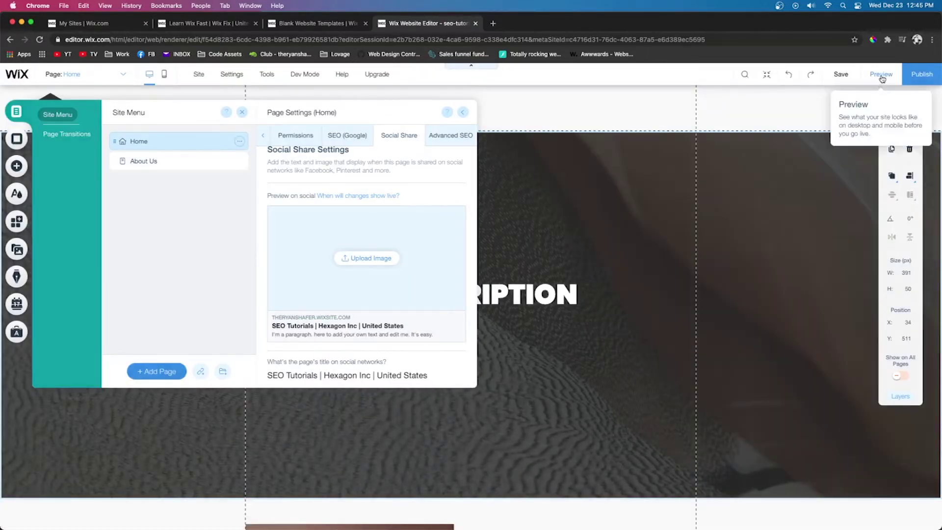
- Preview the site, capture a screenshot of the Home page's "Website Description" hero section, and return to the editor
left_click(881, 74)
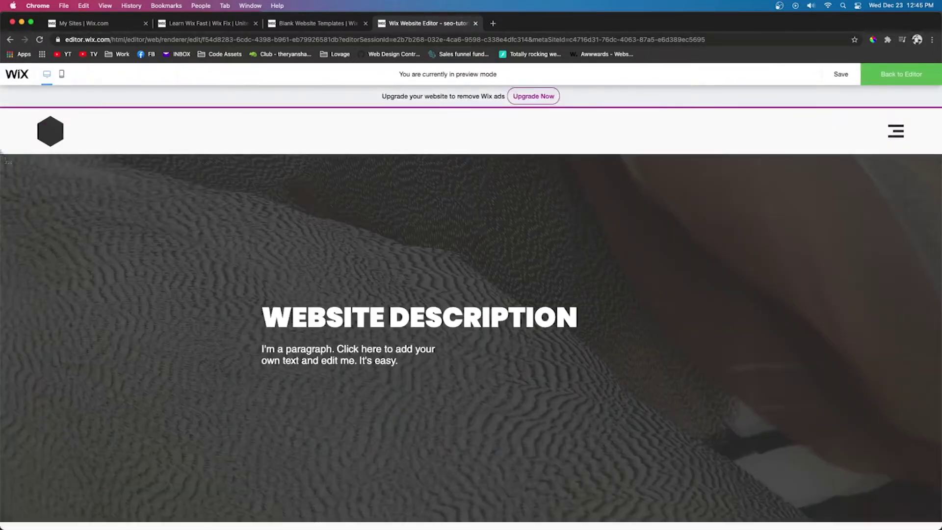
left_click_drag(1, 155, 908, 440)
left_click(899, 76)
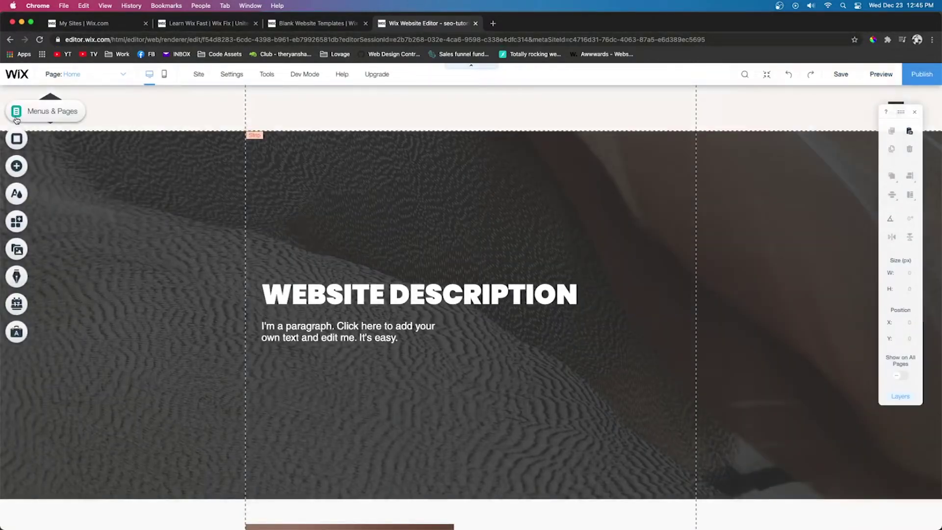
- Upload the captured hero screenshot and set it as the Home page's social share image
left_click(16, 119)
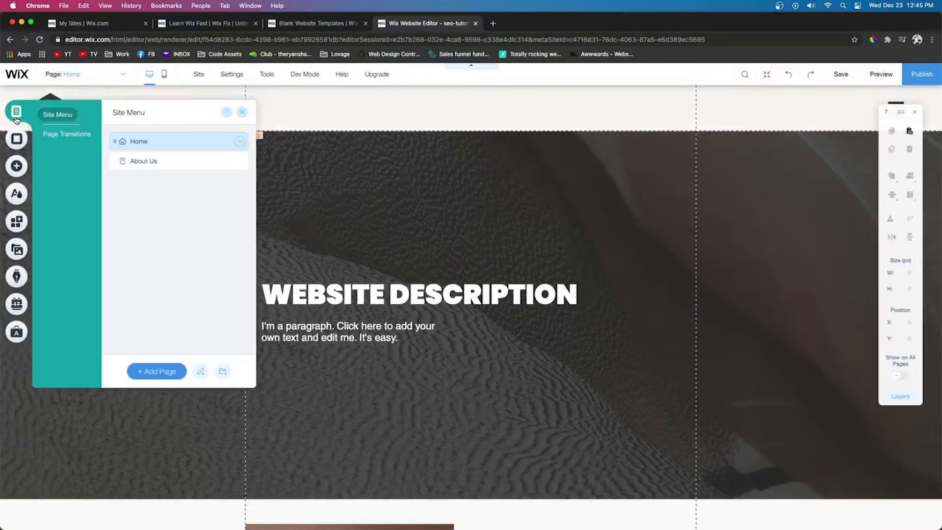
left_click(240, 142)
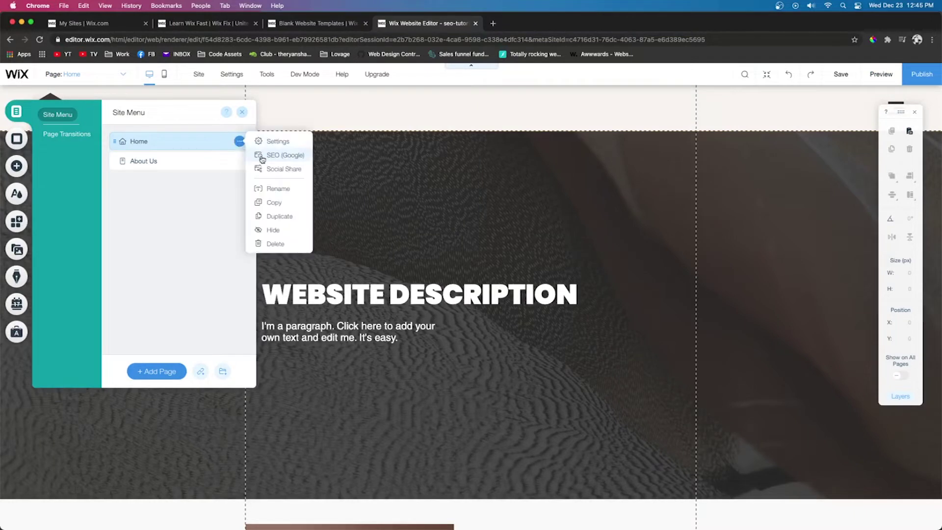
left_click(275, 170)
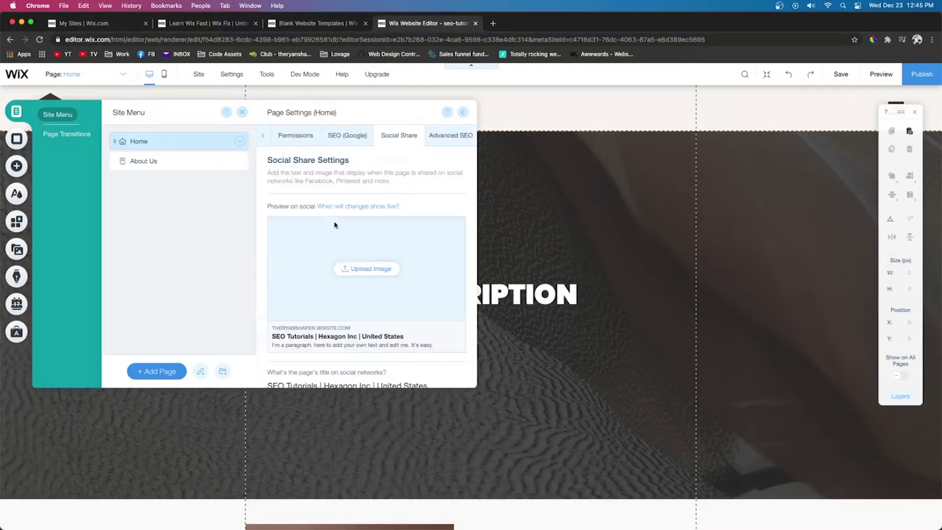
left_click(348, 271)
left_click(145, 136)
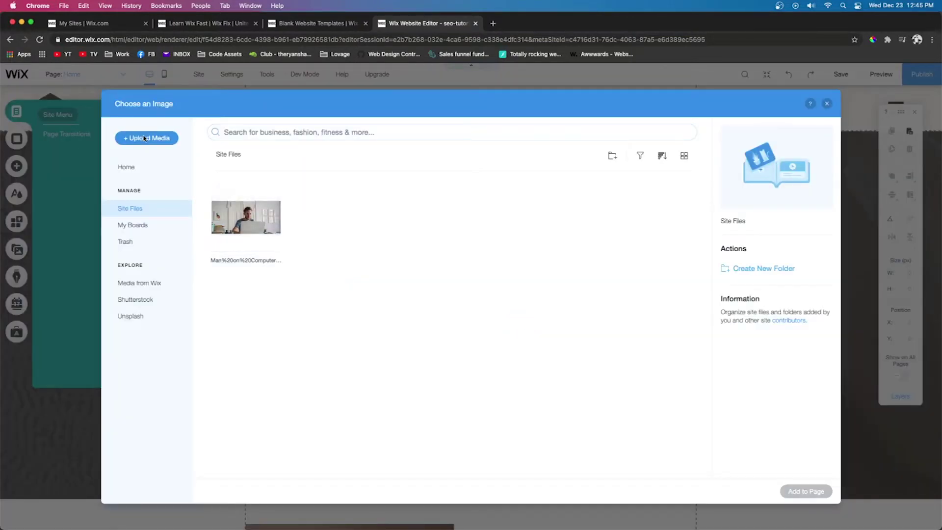
left_click_drag(1, 252, 456, 293)
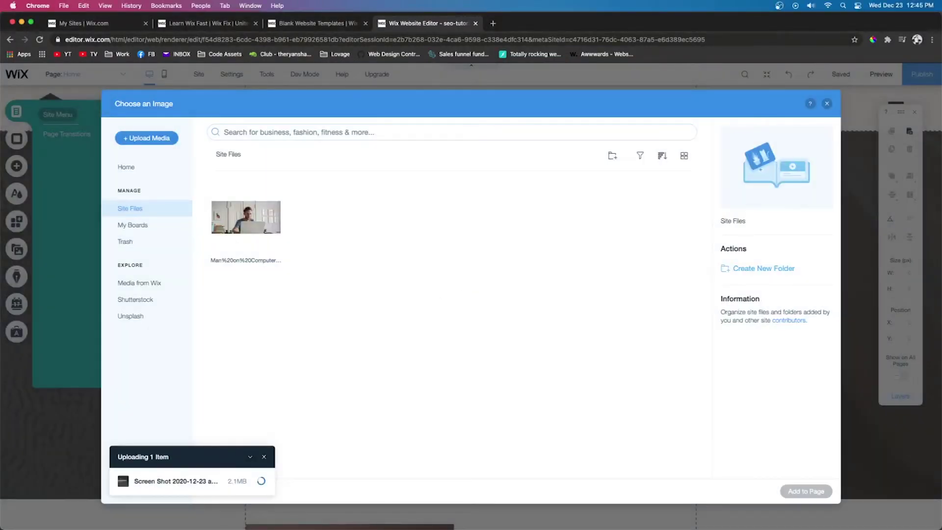
left_click(806, 492)
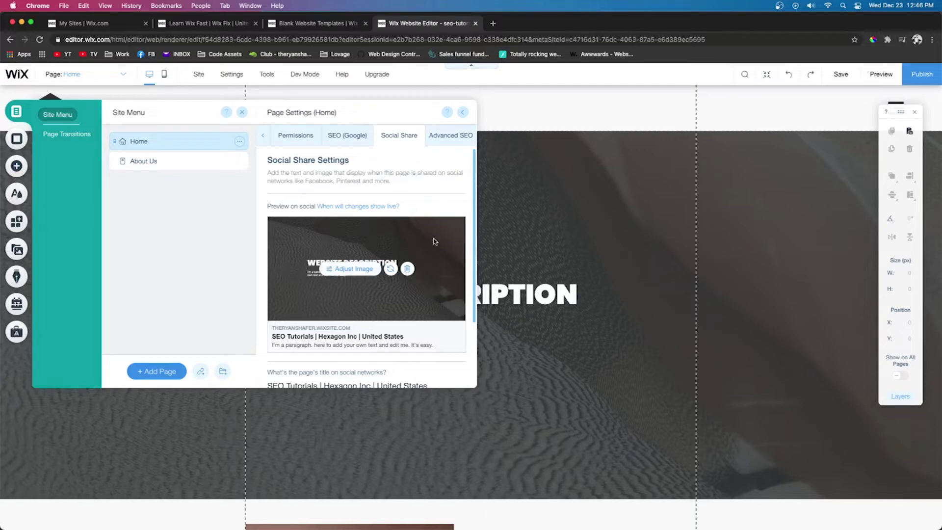
- Open the About Us page's SEO settings and change its URL slug to "about"
left_click(140, 162)
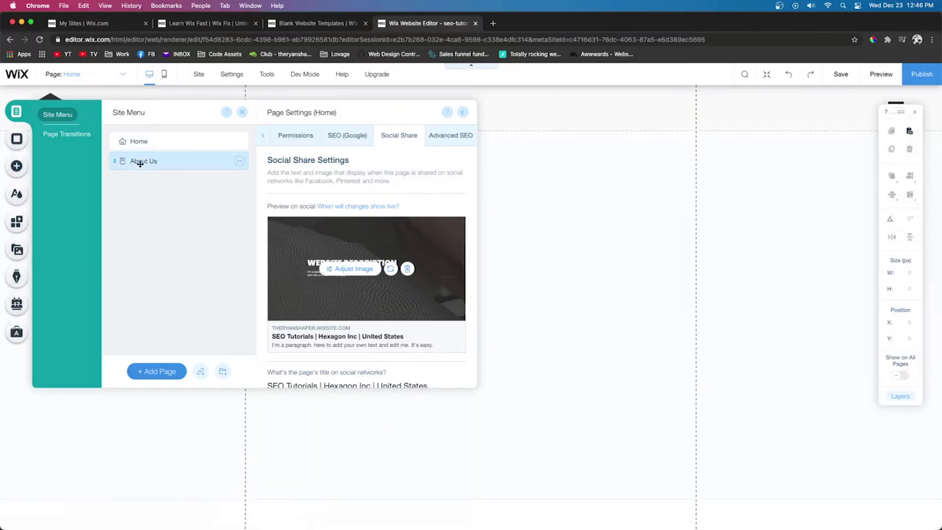
left_click(351, 136)
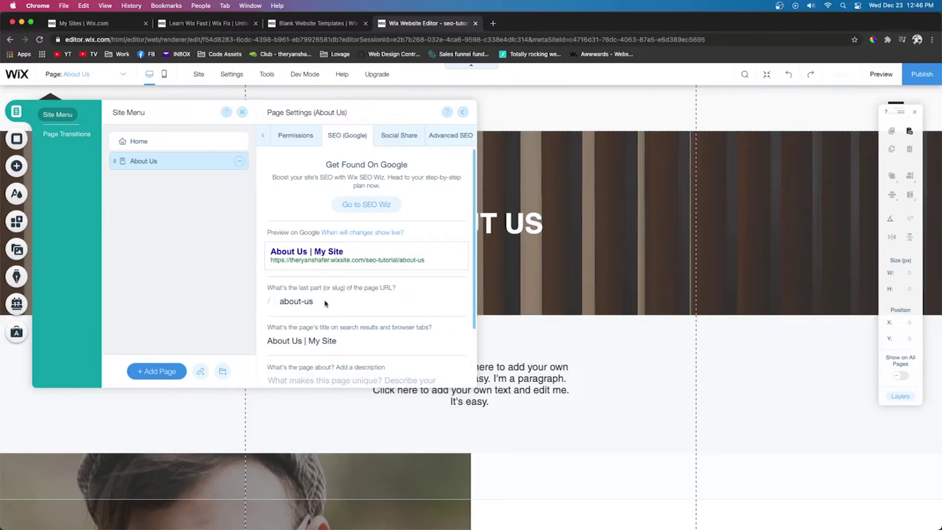
left_click(323, 303)
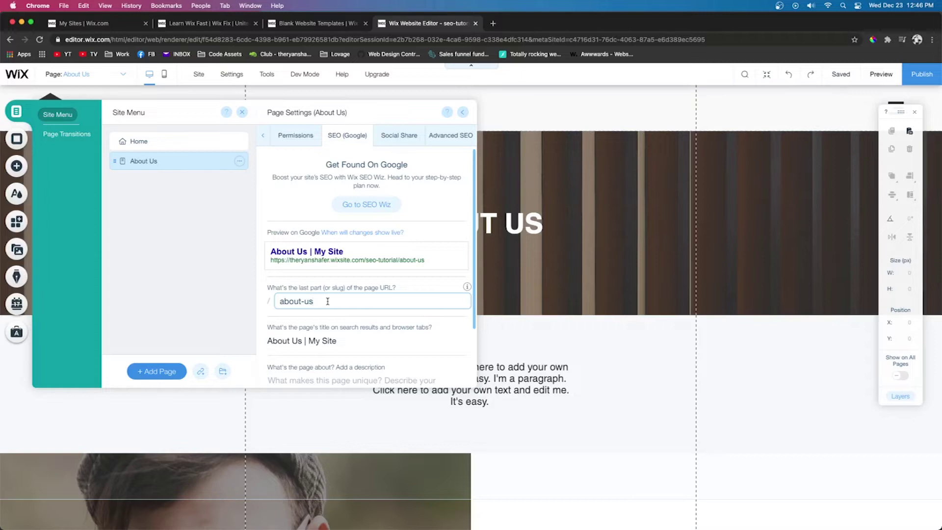
key("BackSpace")
key("BackSpace")
- Set the About Us page's title for search results and browser tabs to "About Us | Hexagon Inc | Unites States"
scroll(358, 341, "down", 2)
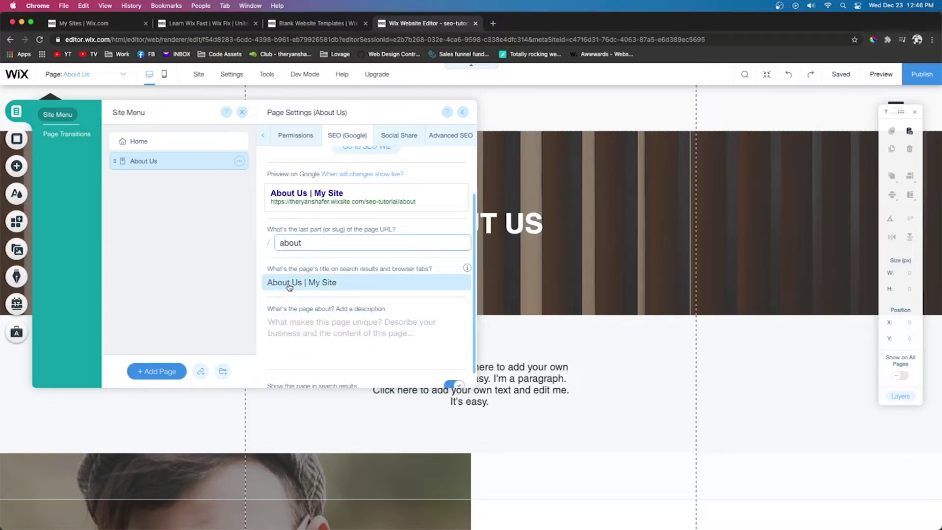
left_click(379, 288)
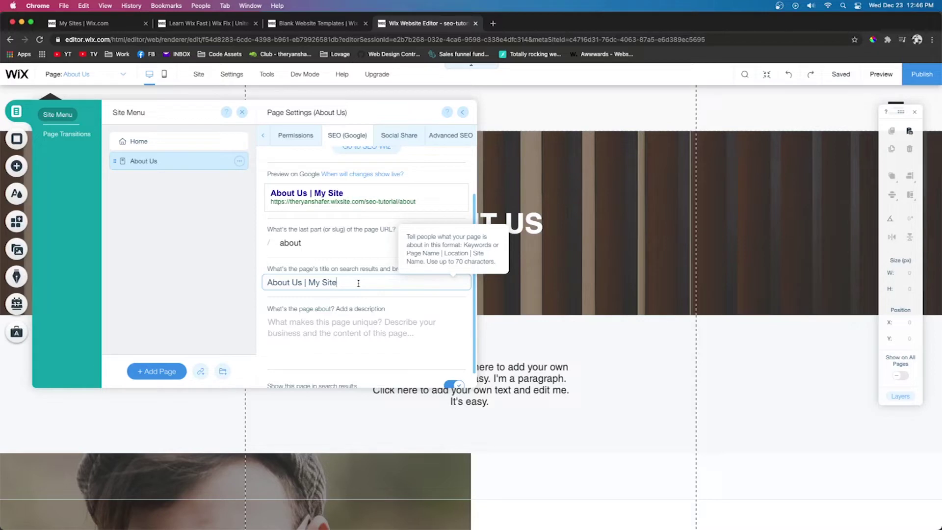
type("Hexagon Inc | Unites States")
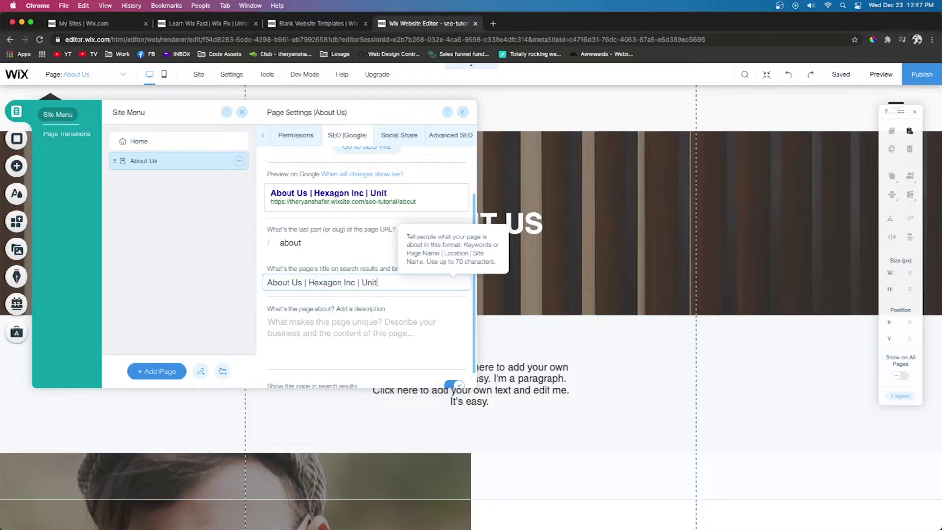
- Copy the full paragraph text beneath the About Us banner on the page
left_click(318, 342)
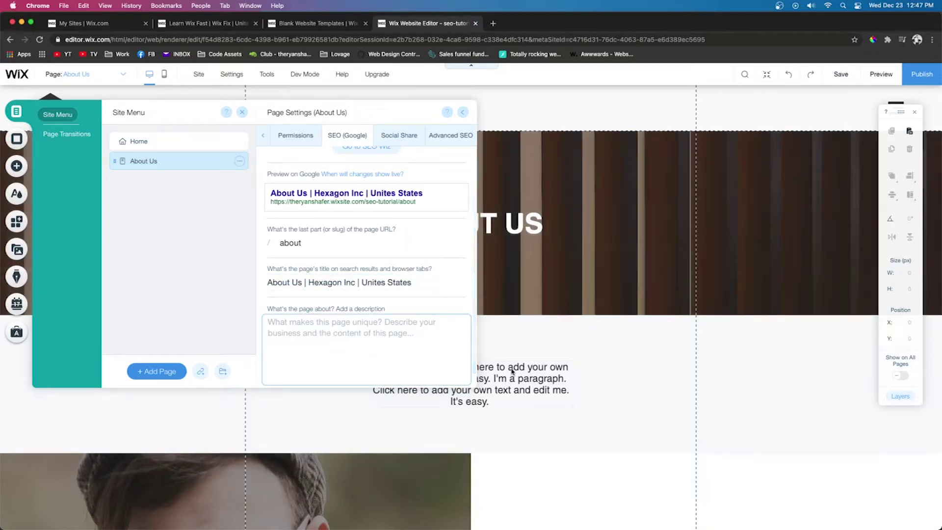
left_click(514, 374)
double_click(471, 377)
key("super+c")
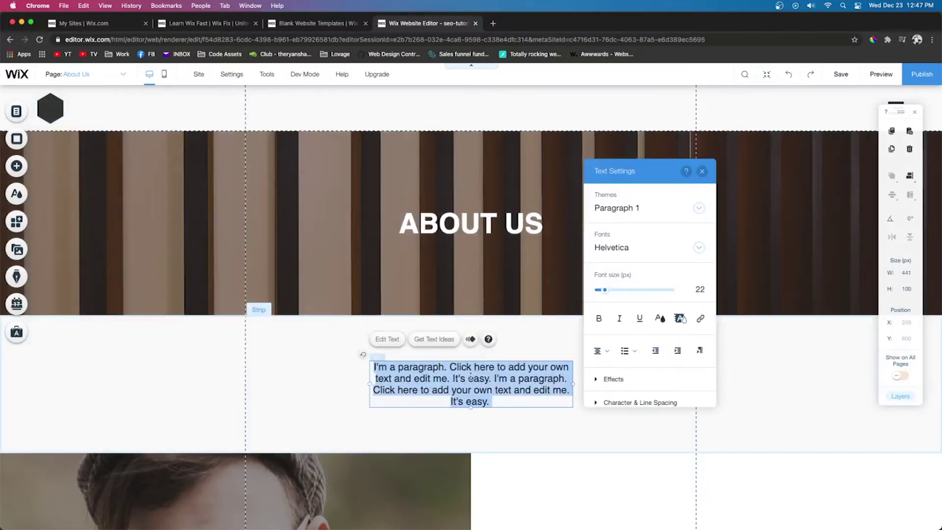
scroll(471, 381, "down", 5)
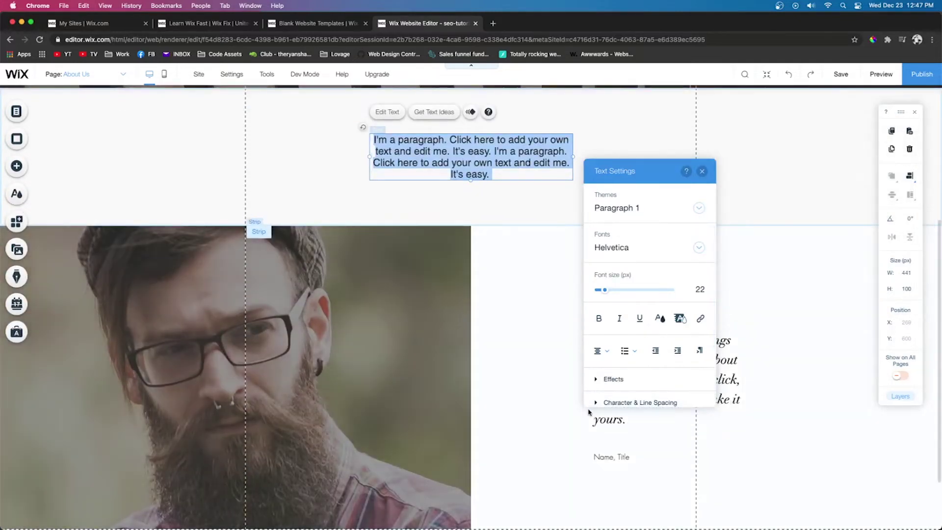
scroll(393, 287, "up", 3)
scroll(393, 287, "up", 2)
- Reopen the About Us page's SEO settings and paste the copied paragraph as its description
left_click(88, 76)
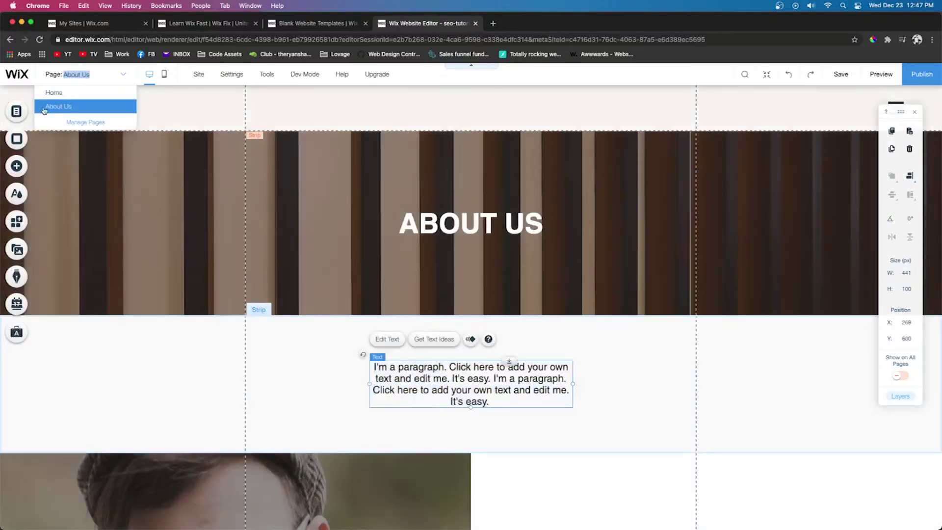
left_click(11, 115)
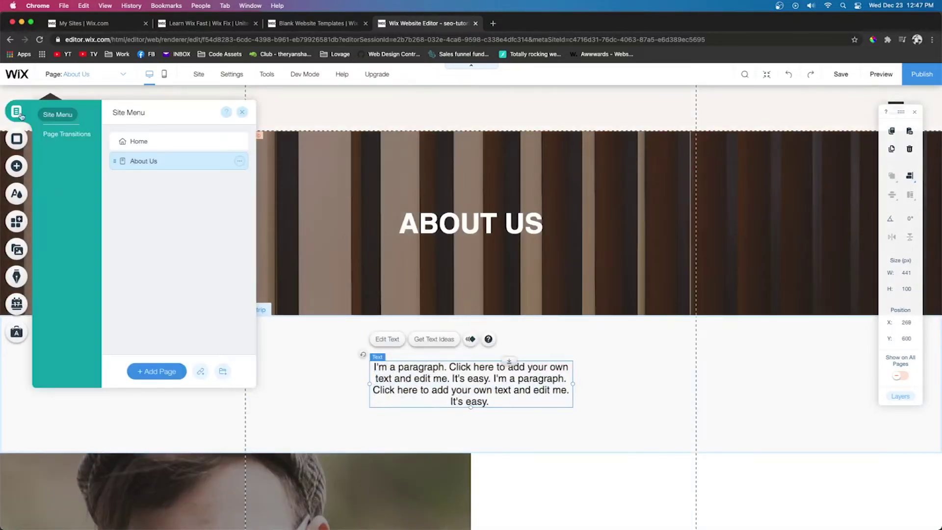
left_click(239, 162)
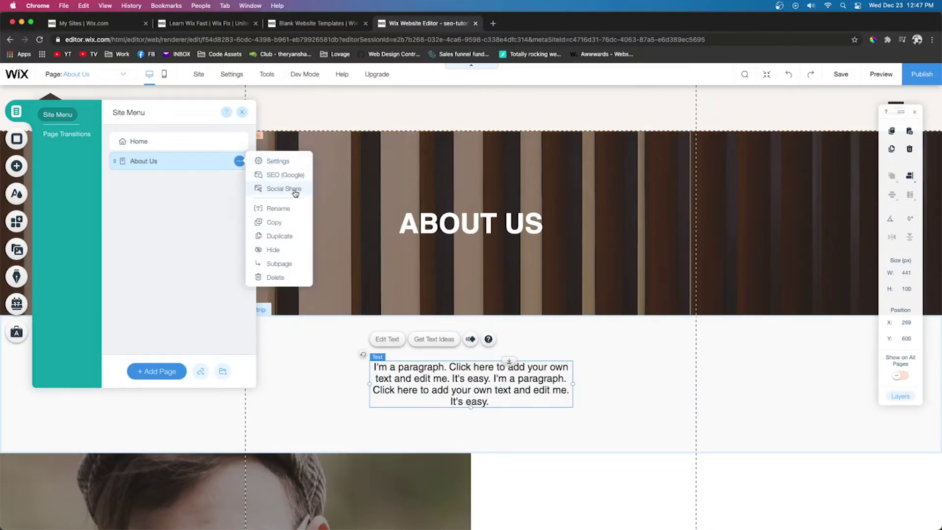
left_click(273, 176)
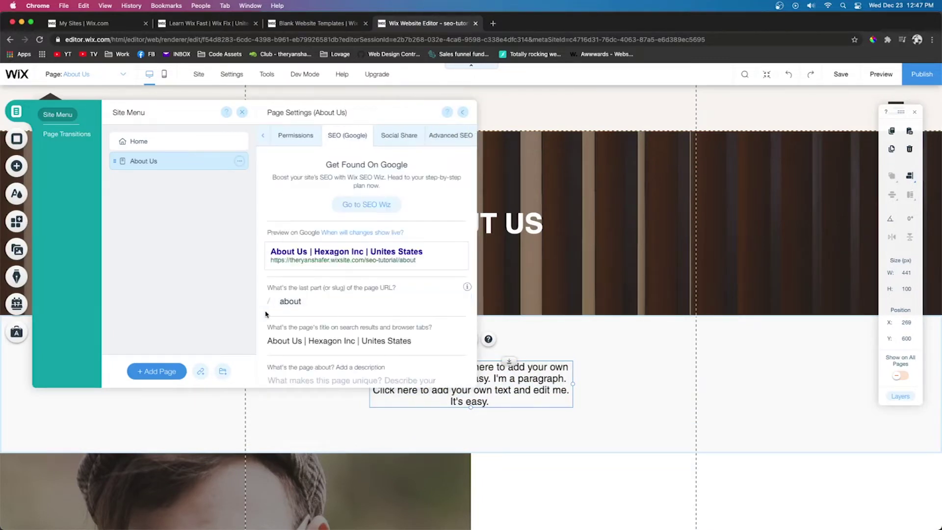
scroll(291, 323, "down", 2)
left_click(290, 316)
key("super+v")
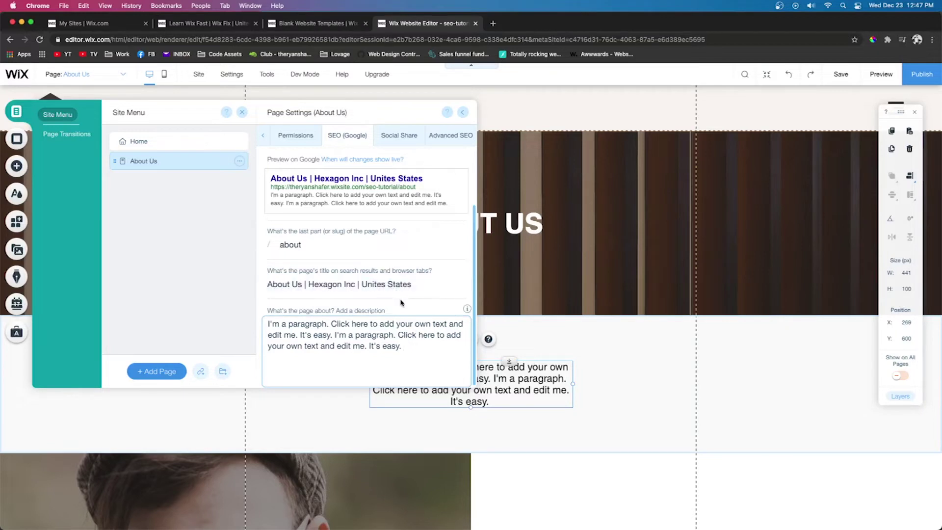
scroll(397, 275, "up", 3)
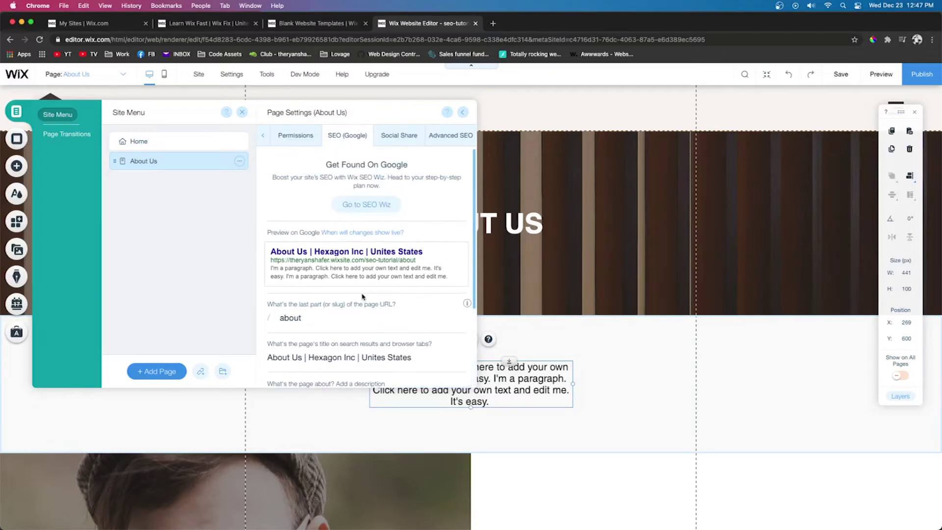
- Shorten the About Us page's social networks description to "I'm a paragraph. Click here to add your own text and edit me. It's easy."
left_click(388, 136)
scroll(389, 321, "down", 3)
left_click(412, 372)
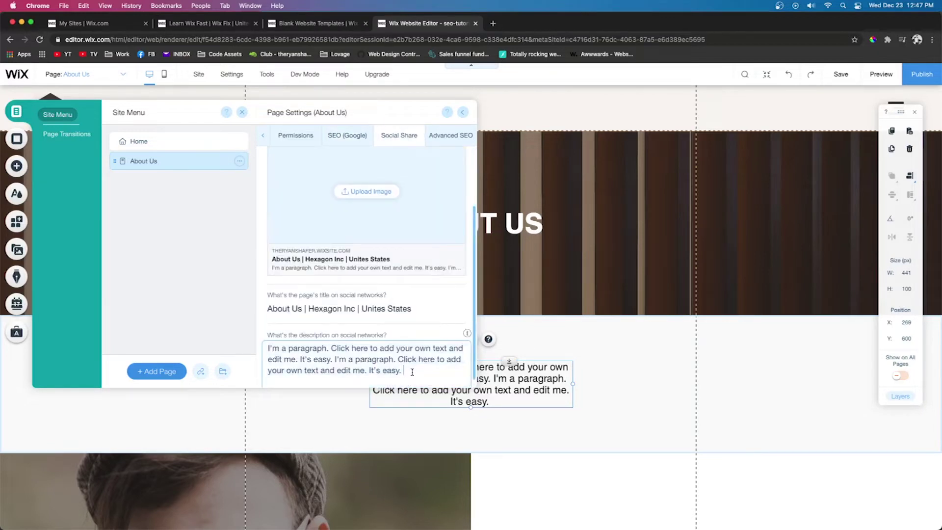
key("BackSpace")
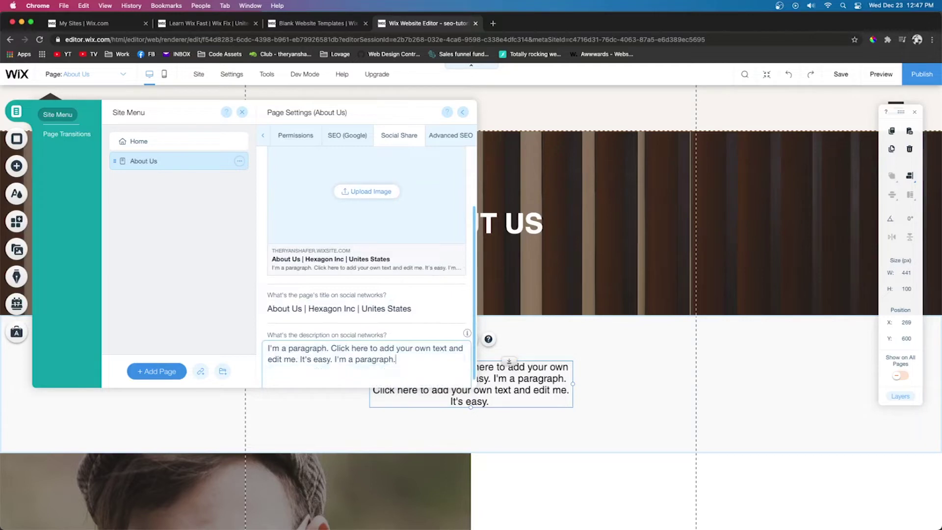
key("BackSpace")
key("BackSpace")
key("BackSpace")
key("BackSpace")
key("BackSpace")
key("BackSpace")
key("BackSpace")
key("BackSpace")
key("BackSpace")
key("BackSpace")
key("BackSpace")
key("BackSpace")
key("BackSpace")
key("BackSpace")
key("BackSpace")
key("BackSpace")
key("BackSpace")
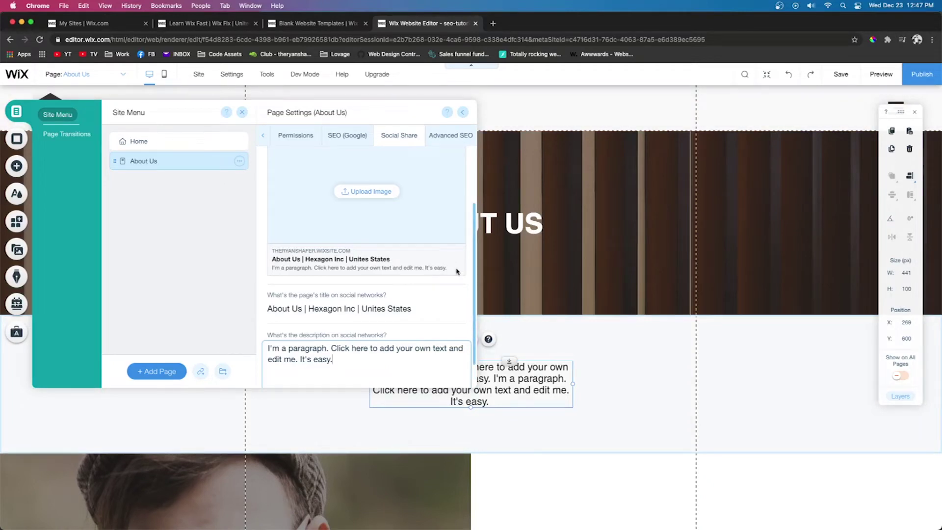
scroll(432, 265, "up", 3)
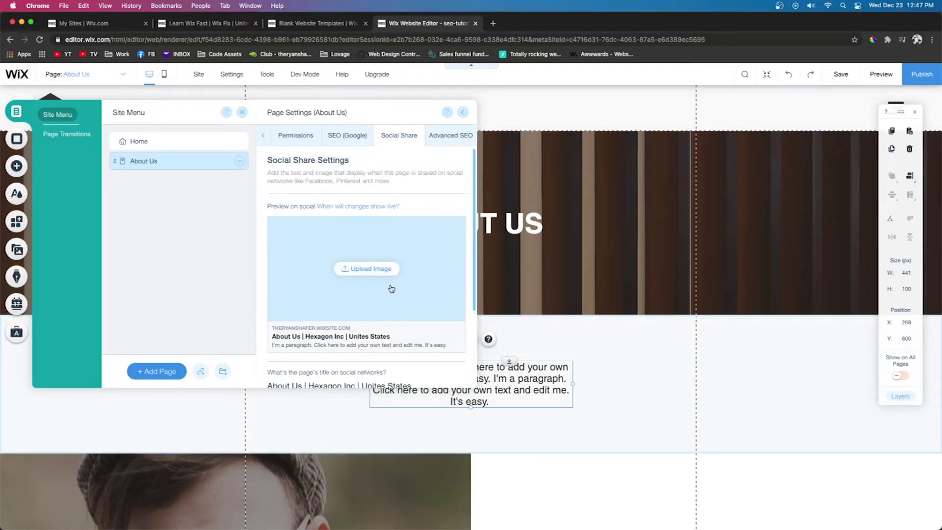
- Duplicate the About Us page and accept the name "Copy of About Us"
left_click(571, 262)
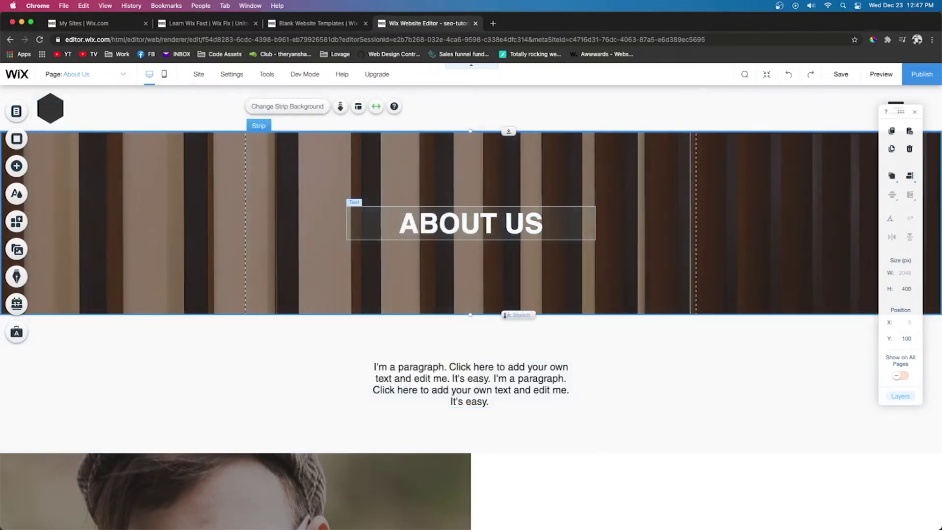
left_click(16, 111)
left_click(239, 161)
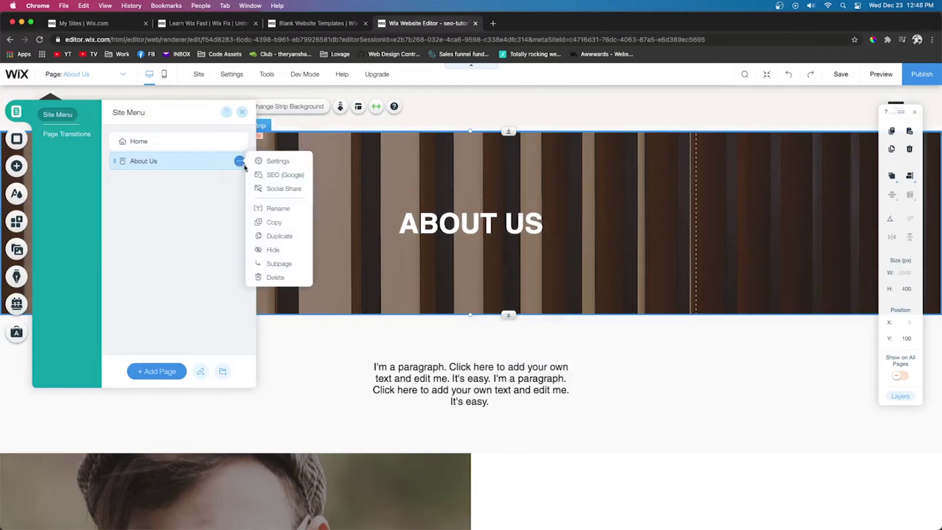
left_click(272, 236)
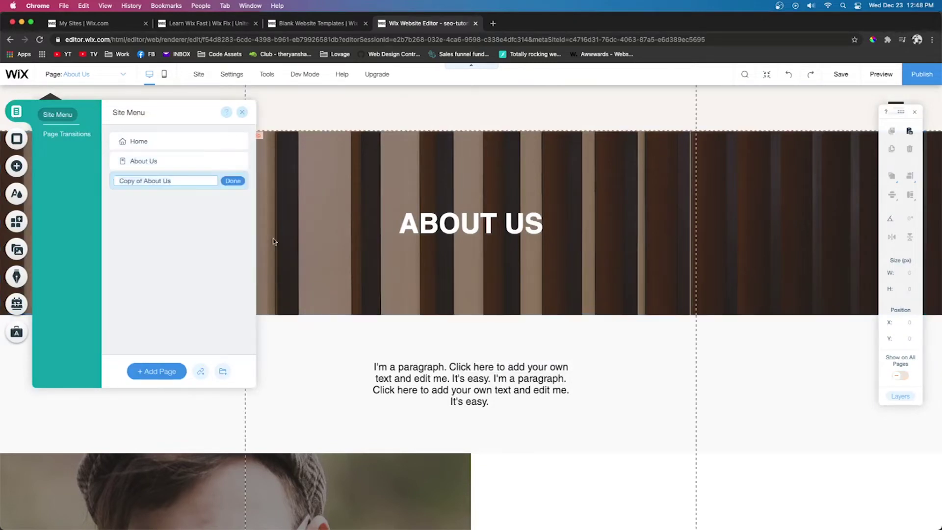
left_click(229, 179)
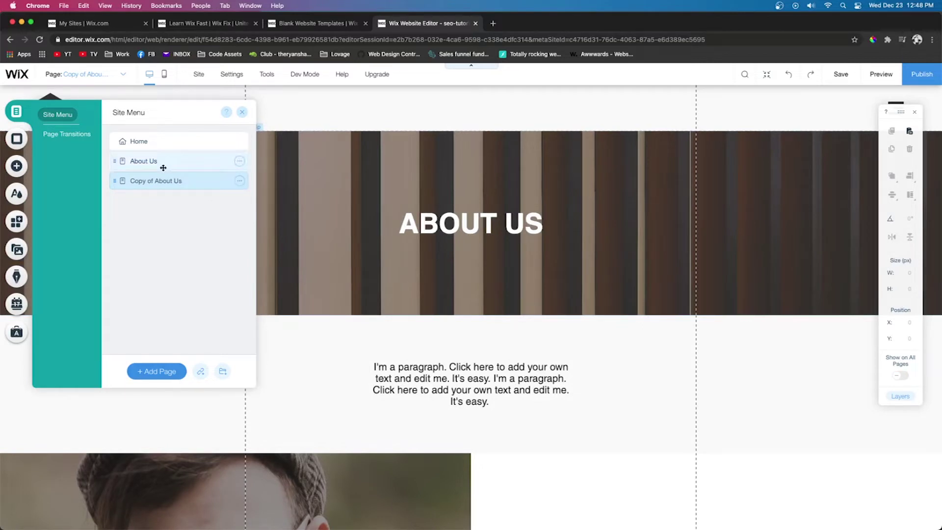
- Stretch the duplicated page's banner strip to a height of about 847 px and set the ABOUT US heading's font size to 120 px
left_click(302, 199)
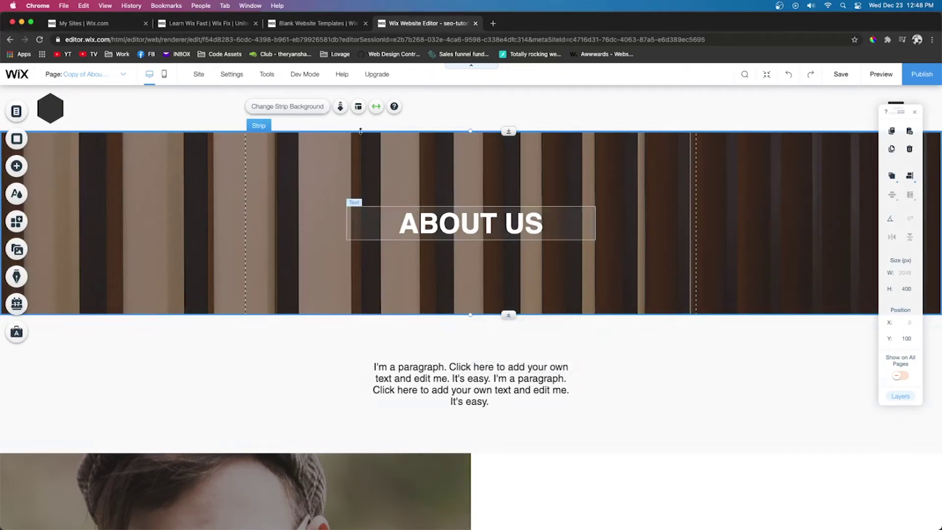
left_click_drag(509, 315, 508, 517)
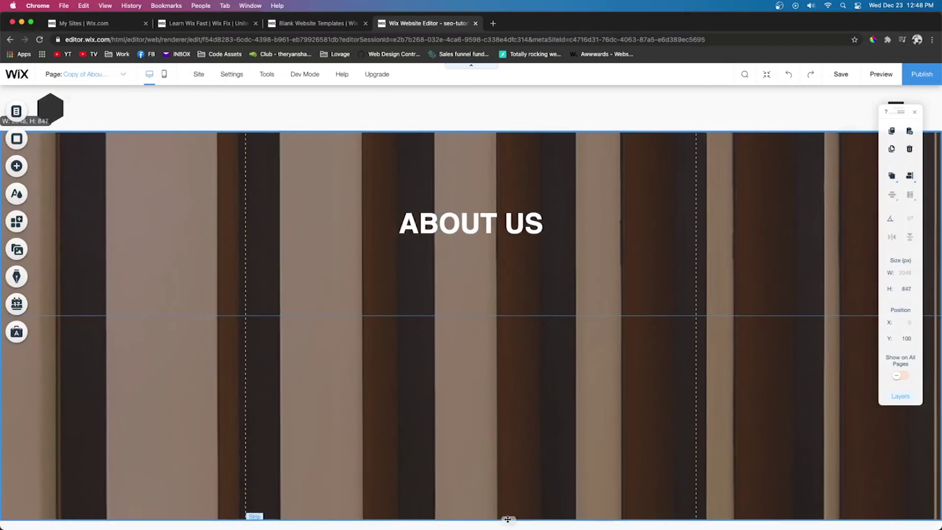
left_click(448, 222)
left_click(357, 185)
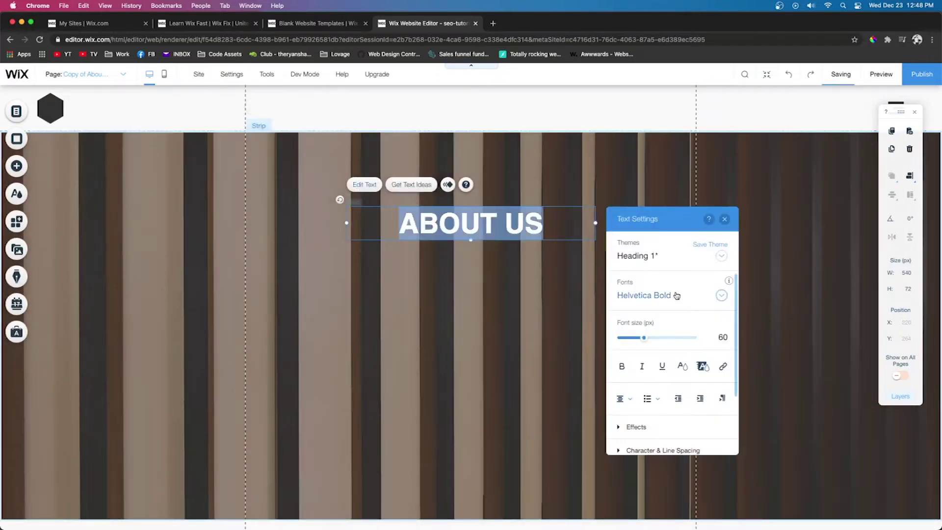
left_click(712, 341)
type("120")
key("Return")
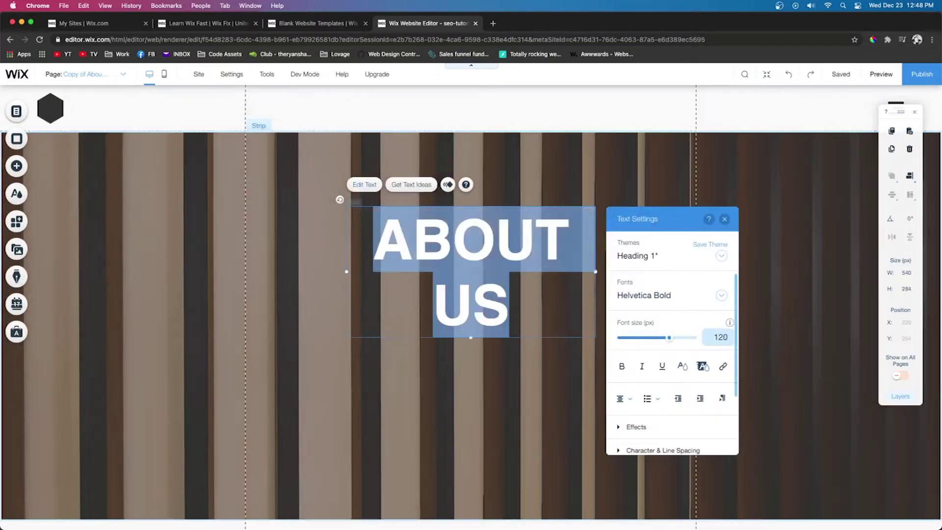
- Widen the ABOUT US heading's text box to 760 px and centre it horizontally and vertically in the banner strip
left_click_drag(345, 271, 245, 239)
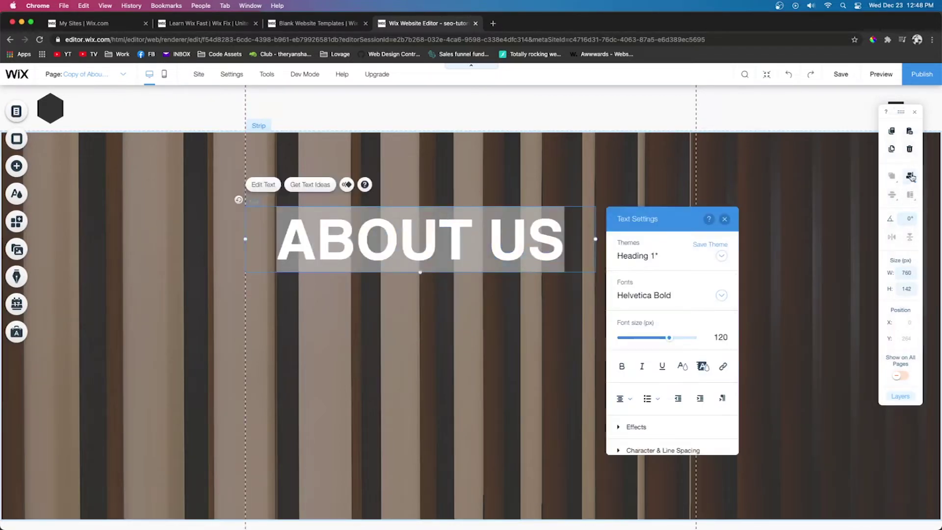
left_click(893, 195)
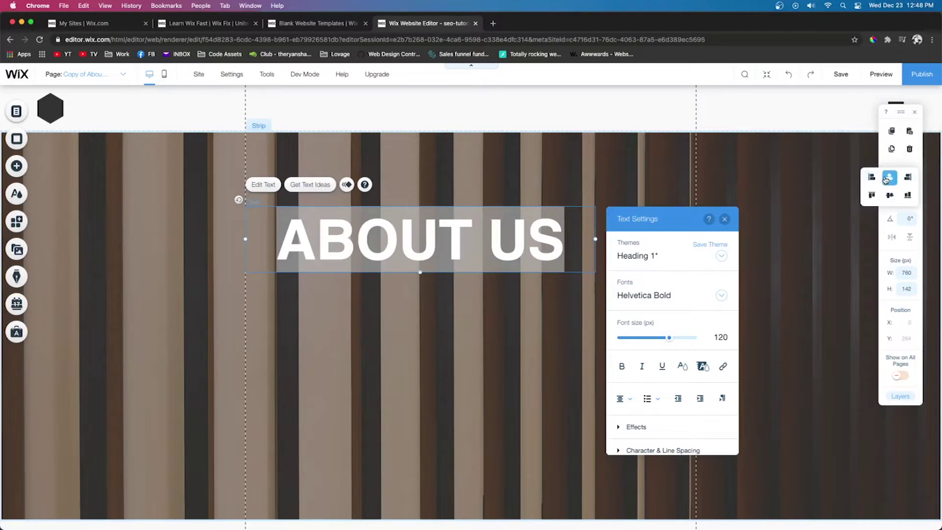
left_click(889, 177)
left_click(890, 195)
left_click(507, 393)
- Preview the duplicated page and capture a screenshot of its ABOUT US banner
left_click(881, 74)
right_click(826, 196)
left_click(762, 196)
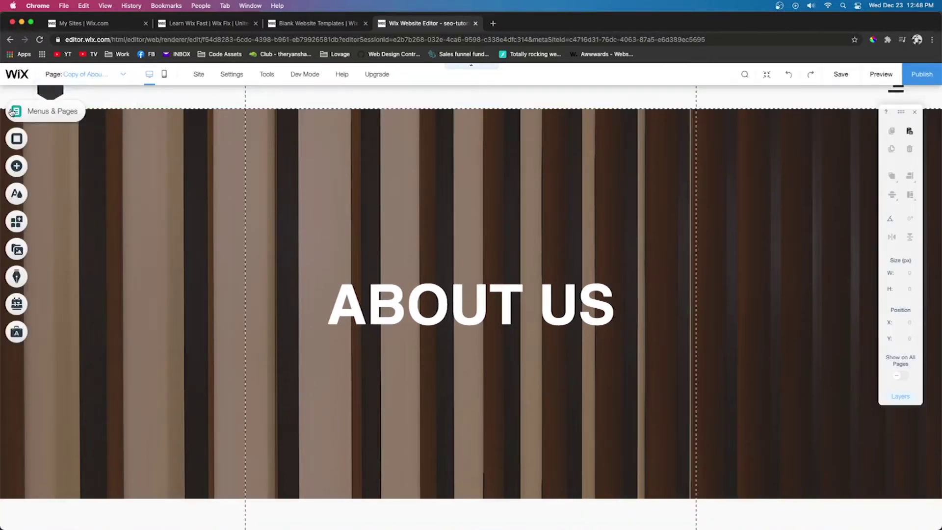
- Delete the "Copy of About Us" page from the site
left_click(16, 112)
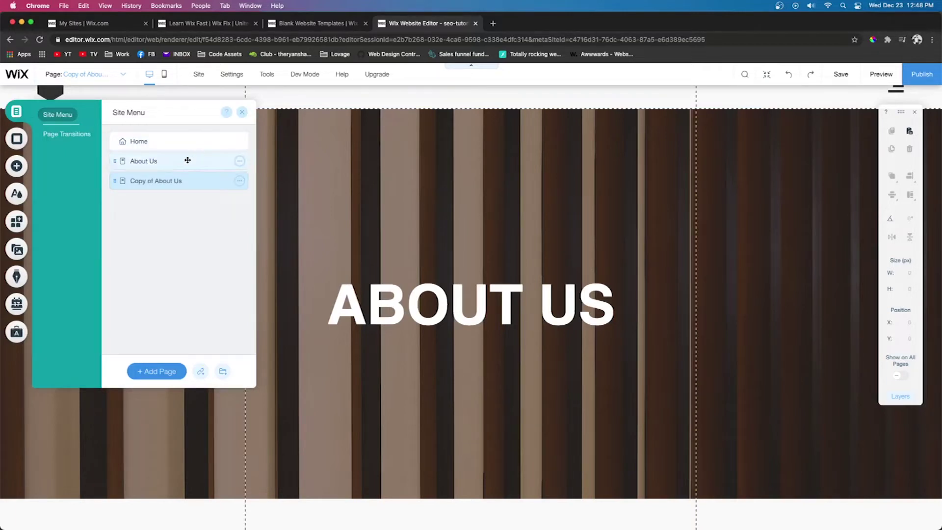
left_click(240, 180)
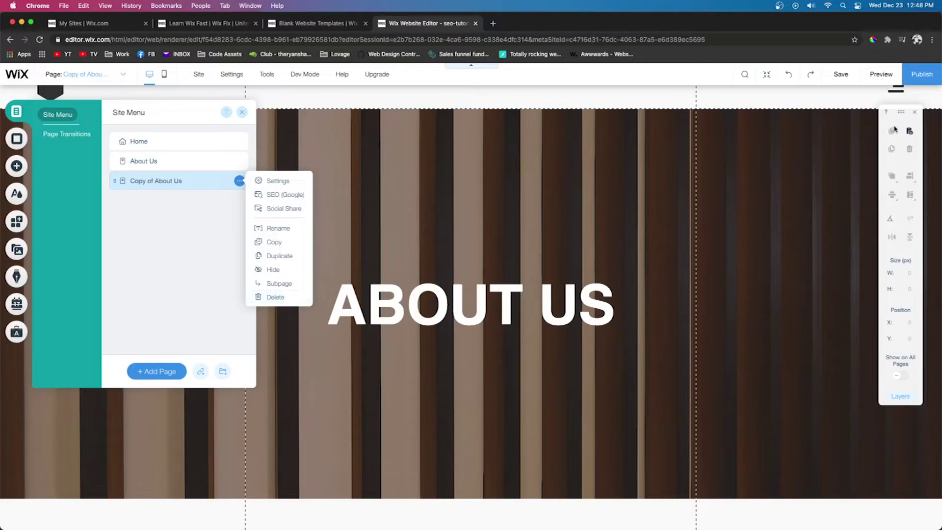
left_click(260, 297)
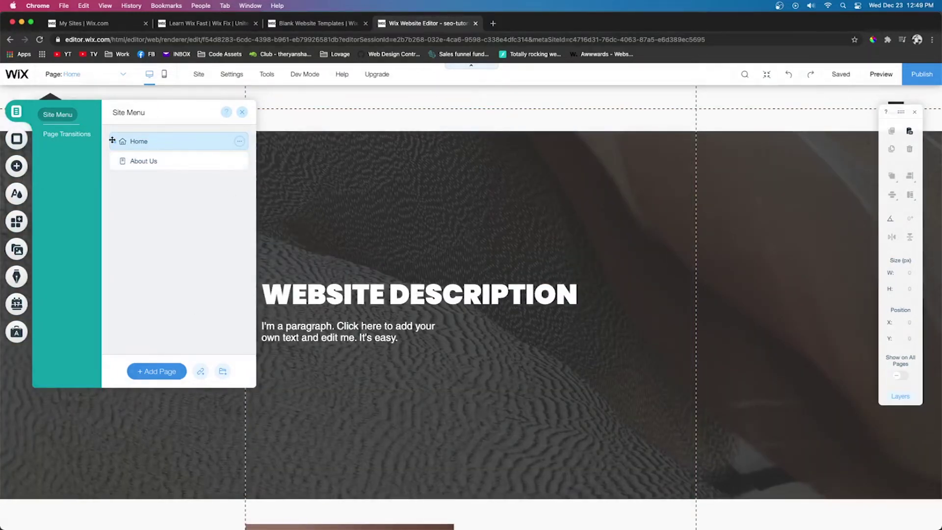
- Upload the ABOUT US banner screenshot and set it as the About Us page's social share image
left_click(167, 166)
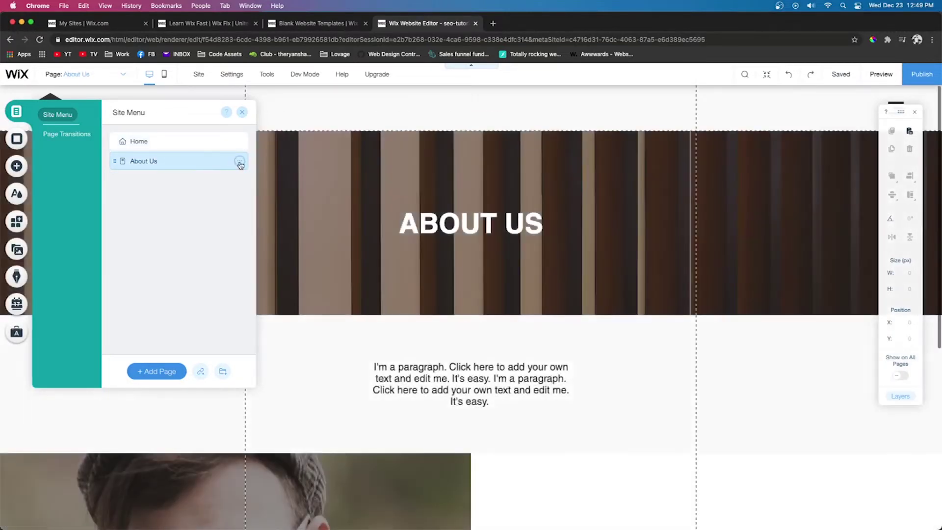
left_click(239, 161)
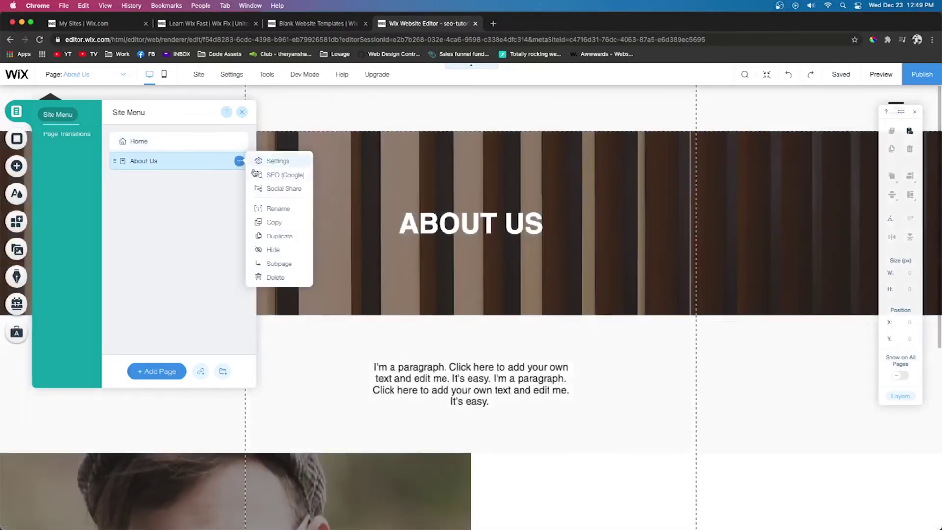
left_click(284, 188)
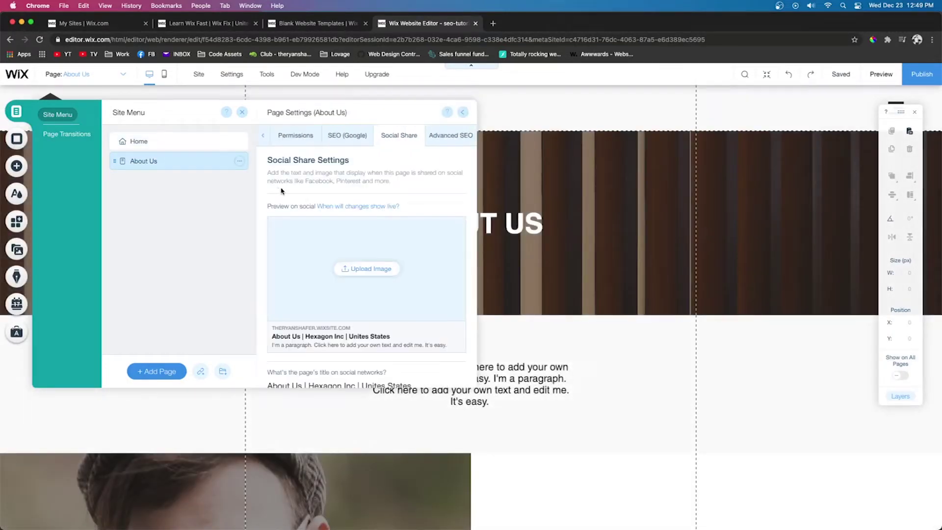
left_click(376, 275)
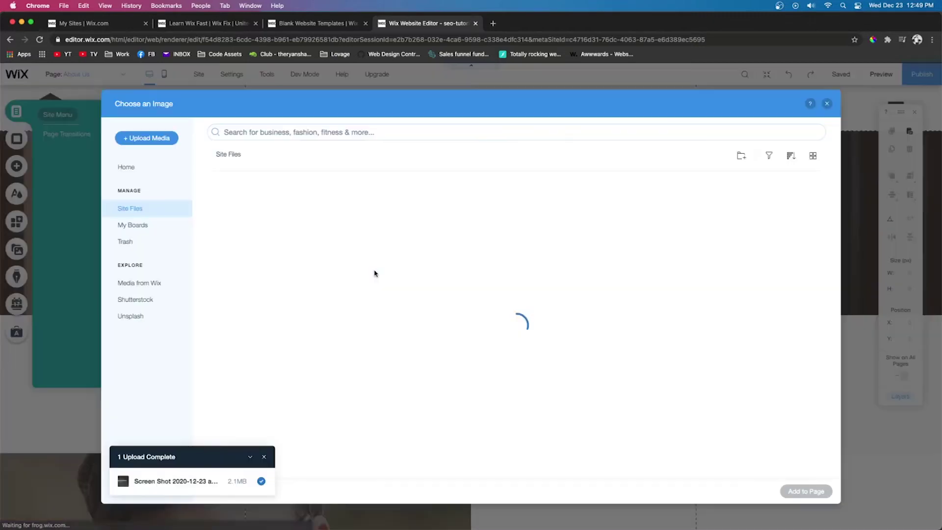
left_click(146, 138)
left_click(124, 503)
left_click_drag(487, 294, 406, 300)
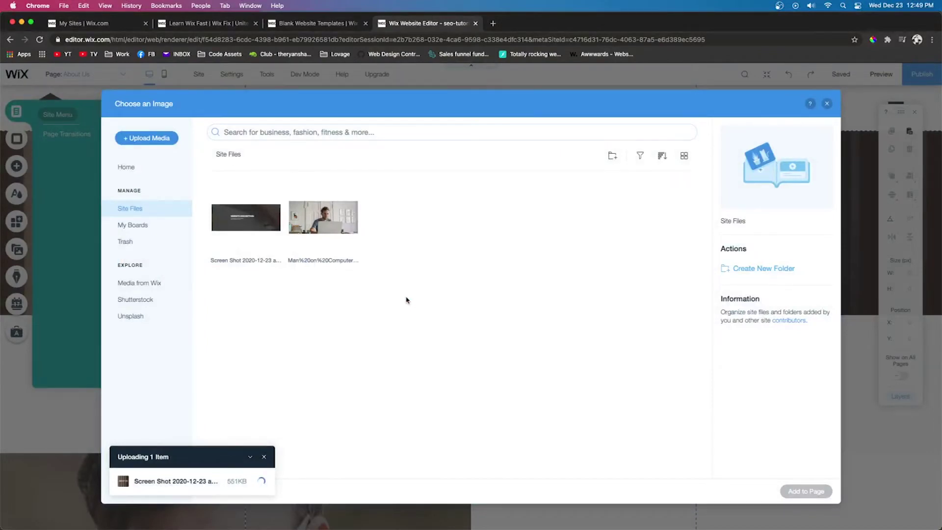
left_click(806, 495)
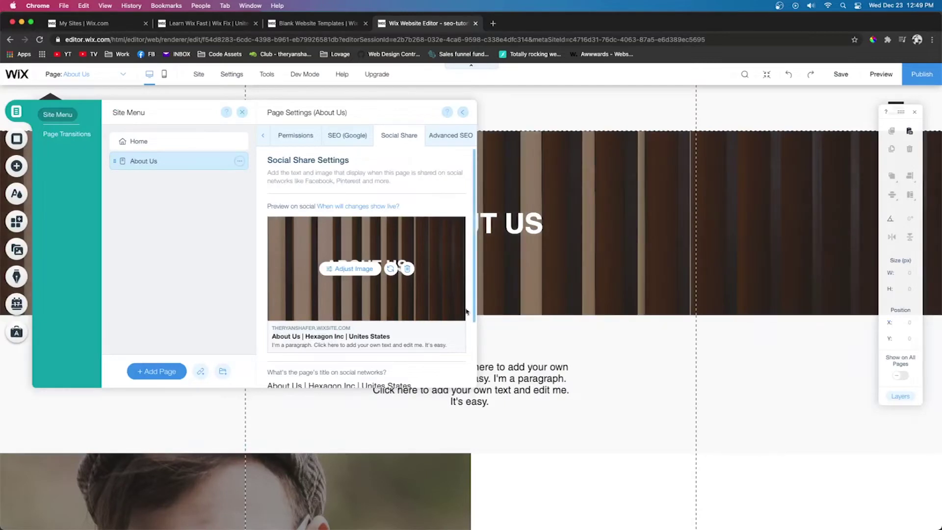
scroll(418, 366, "down", 1)
scroll(418, 367, "down", 1)
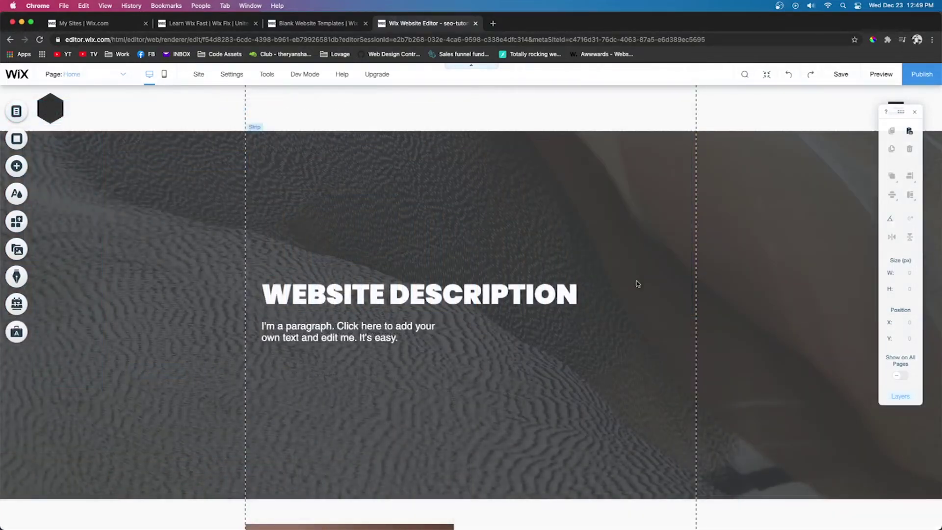
- Set the Home page mushroom image's description for Google to "Hexagon Inc offers cool SEO tips"
scroll(638, 284, "down", 6)
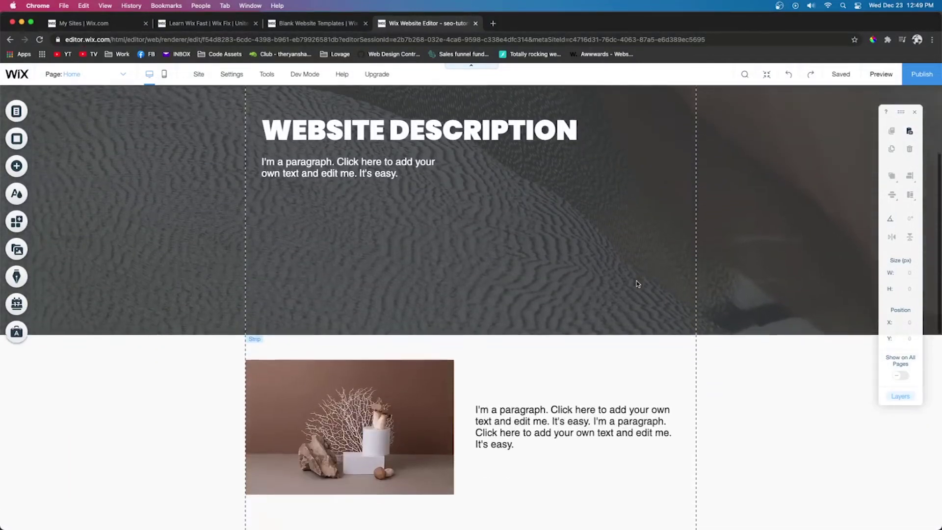
left_click(334, 222)
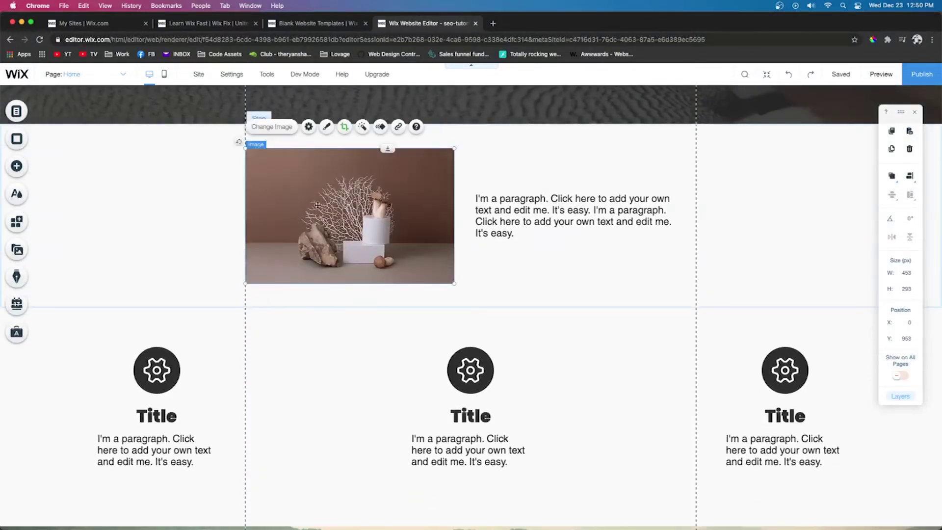
left_click(309, 129)
scroll(447, 275, "down", 2)
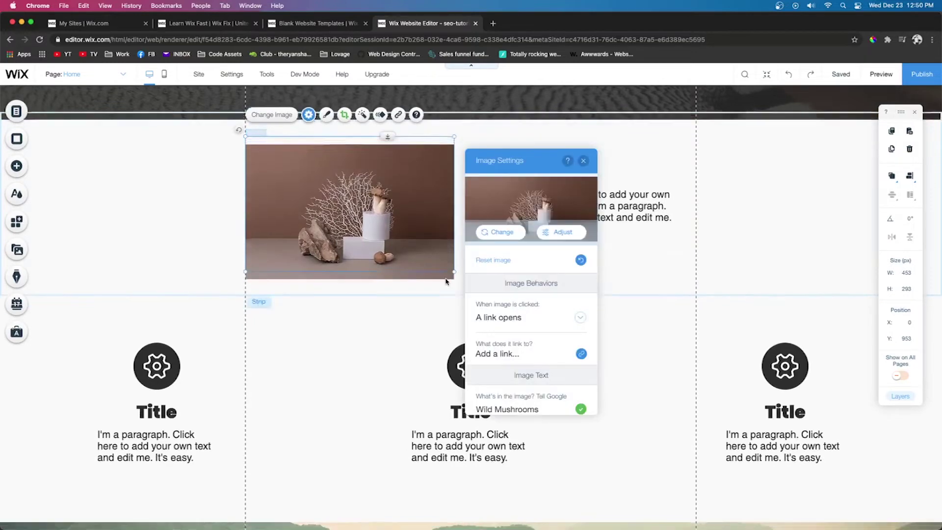
scroll(534, 319, "down", 1)
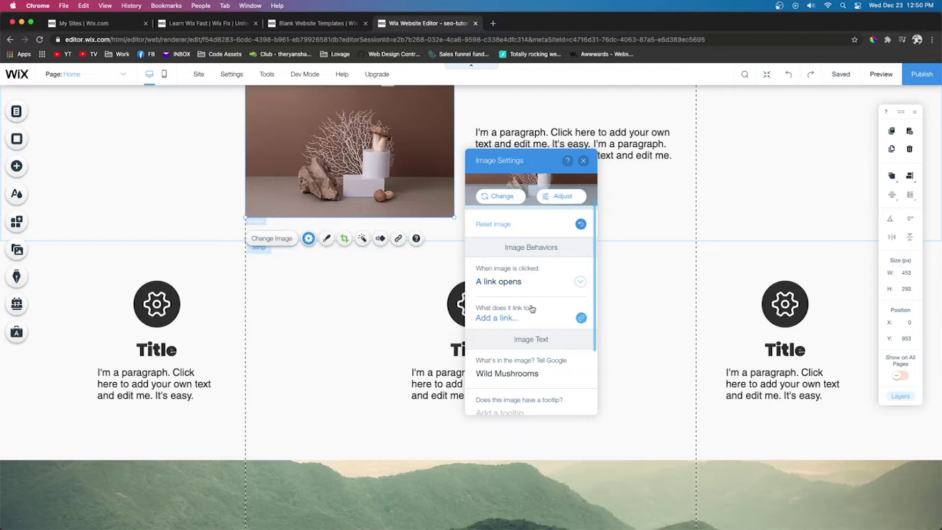
scroll(524, 320, "down", 2)
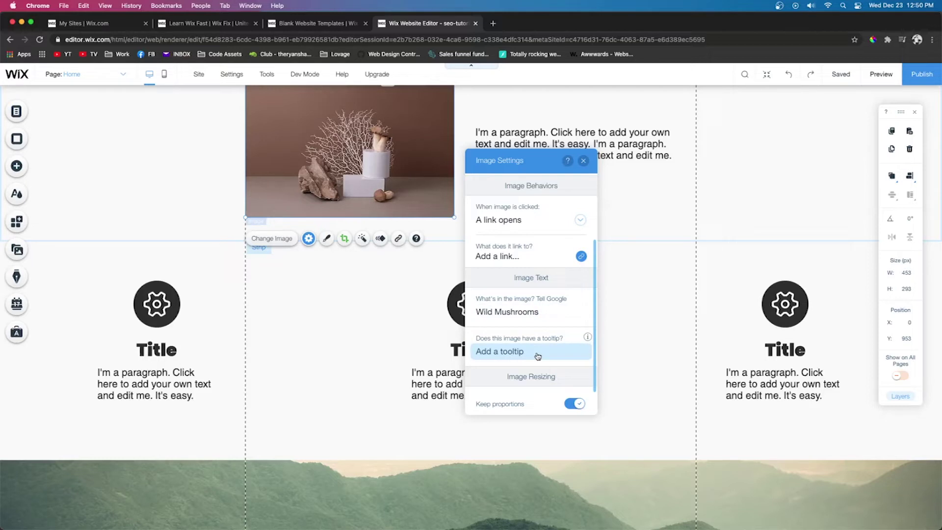
left_click(542, 315)
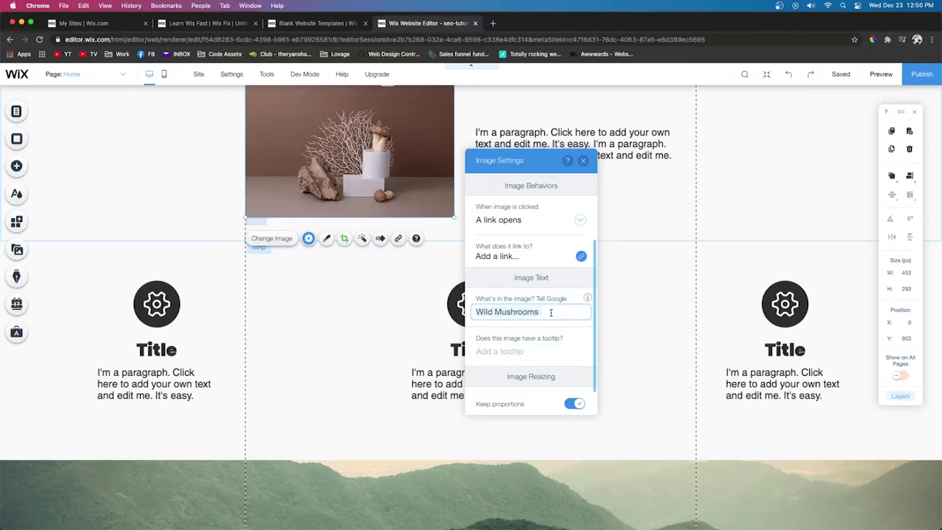
type("H")
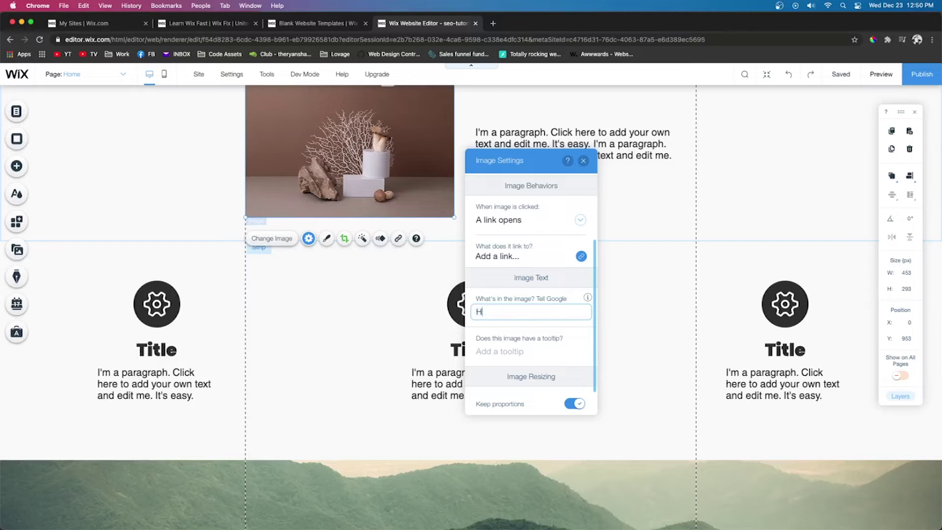
type("exagon Inc offers cool SEO tips")
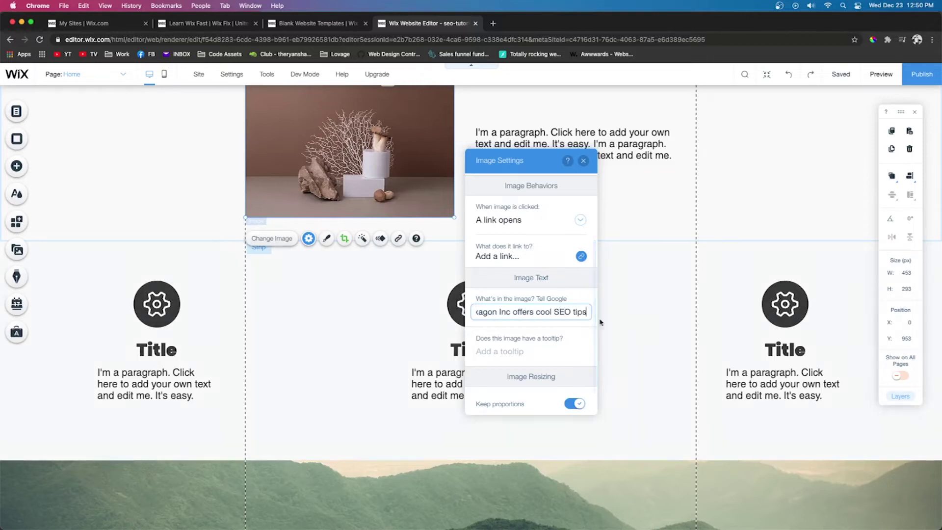
scroll(617, 148, "up", 2)
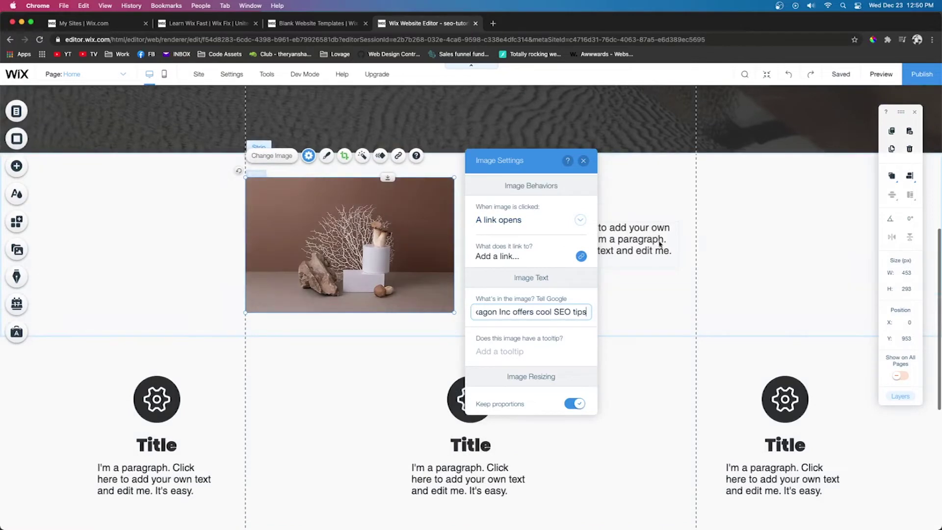
left_click(627, 248)
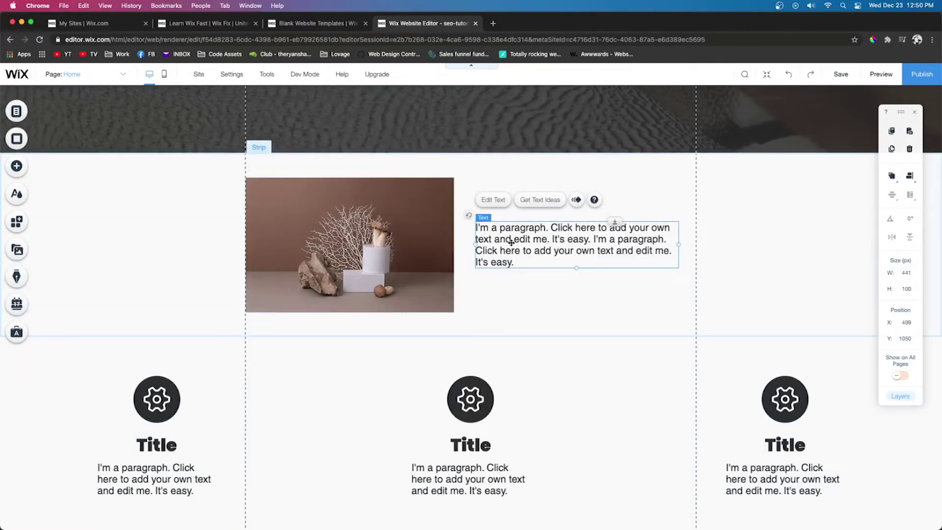
- Give the mushroom image the tooltip "SEO tutorials by Hexagon Inc"
left_click(334, 187)
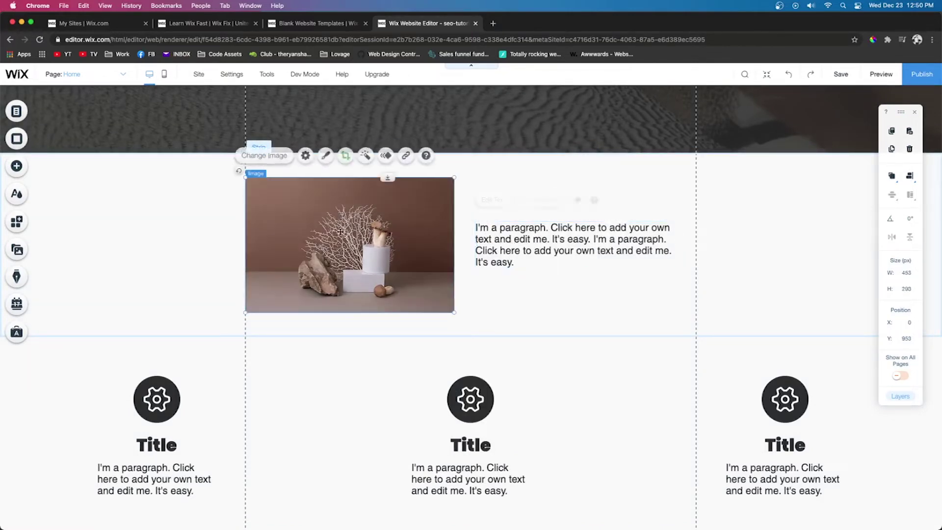
left_click(308, 156)
scroll(511, 382, "down", 1)
left_click(510, 401)
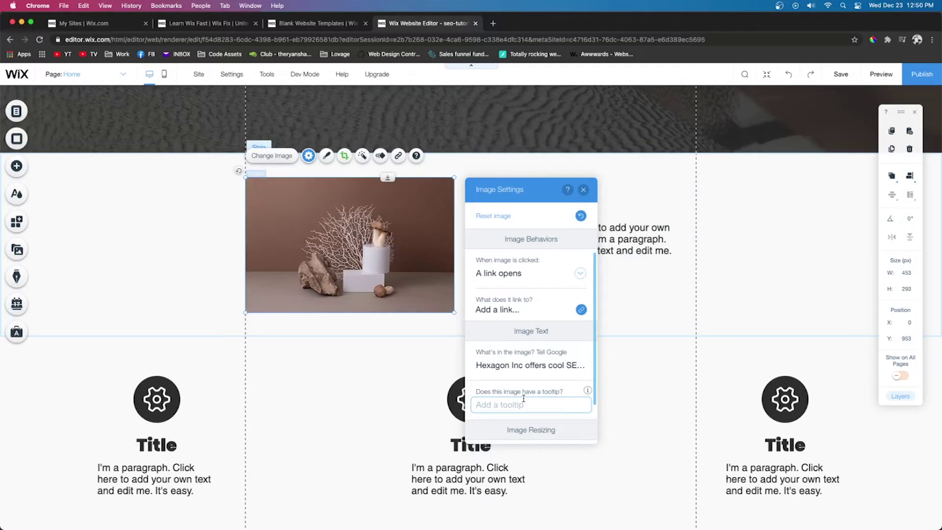
type("SEO tuorials byHe")
type("agon Inc")
left_click(219, 238)
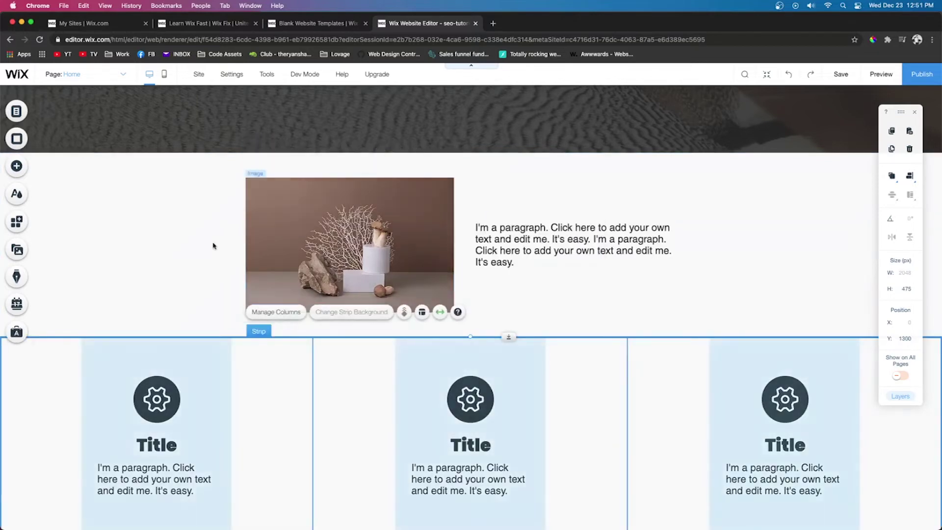
- Set the first column's gear icon description for Google to "Hexagon Inc - Title"
left_click(337, 241)
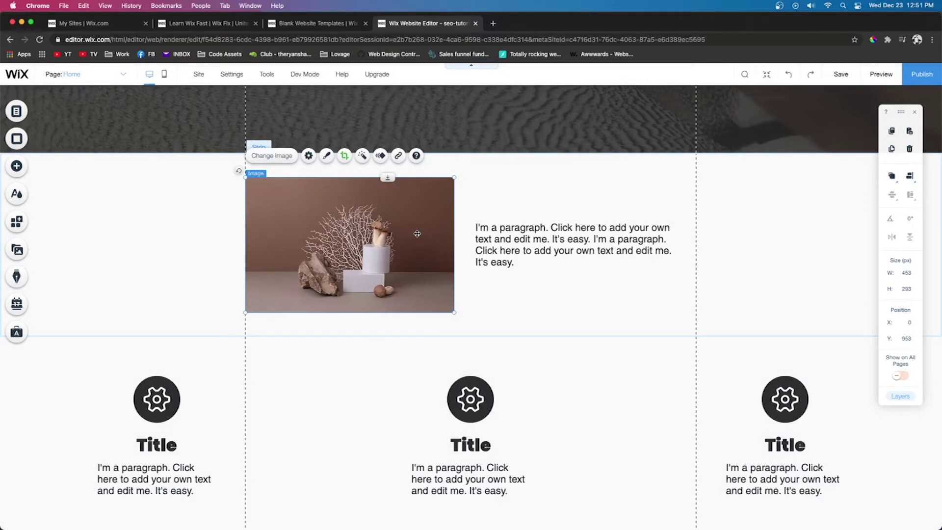
scroll(417, 234, "down", 3)
left_click(206, 280)
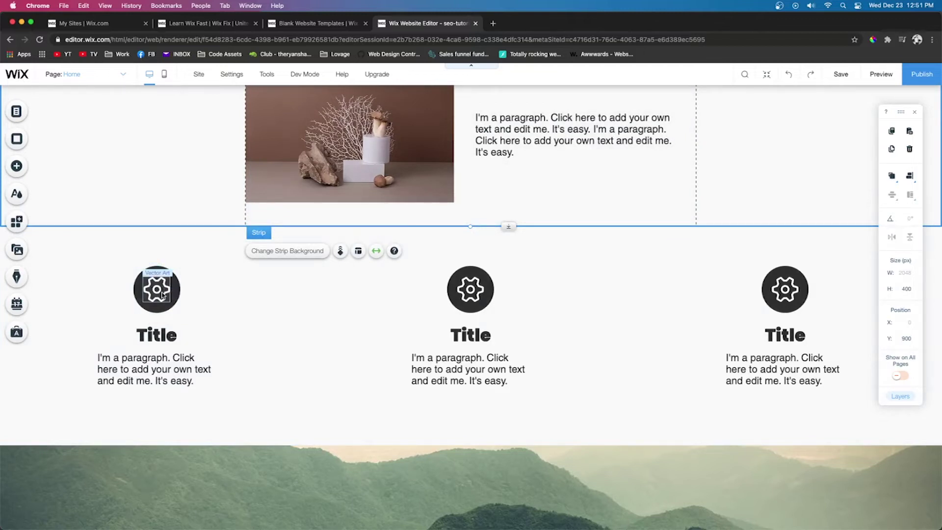
left_click(162, 295)
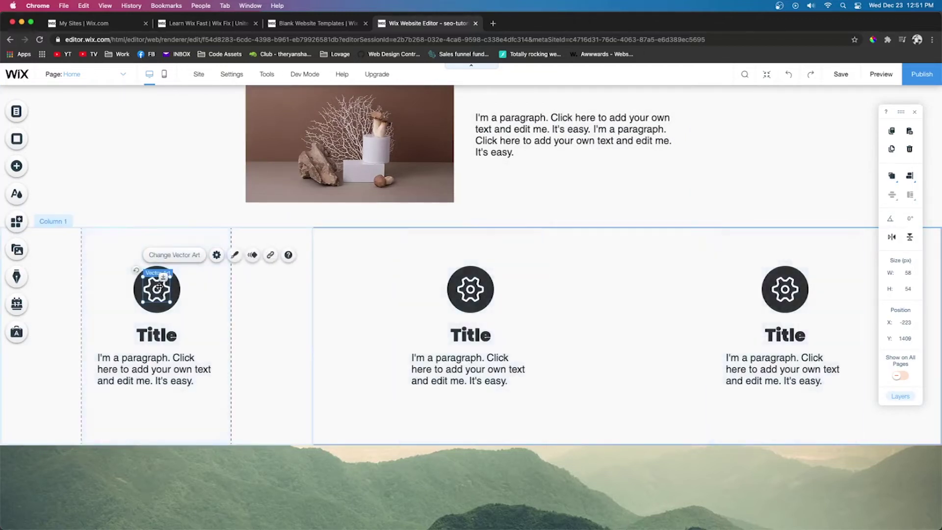
left_click(216, 255)
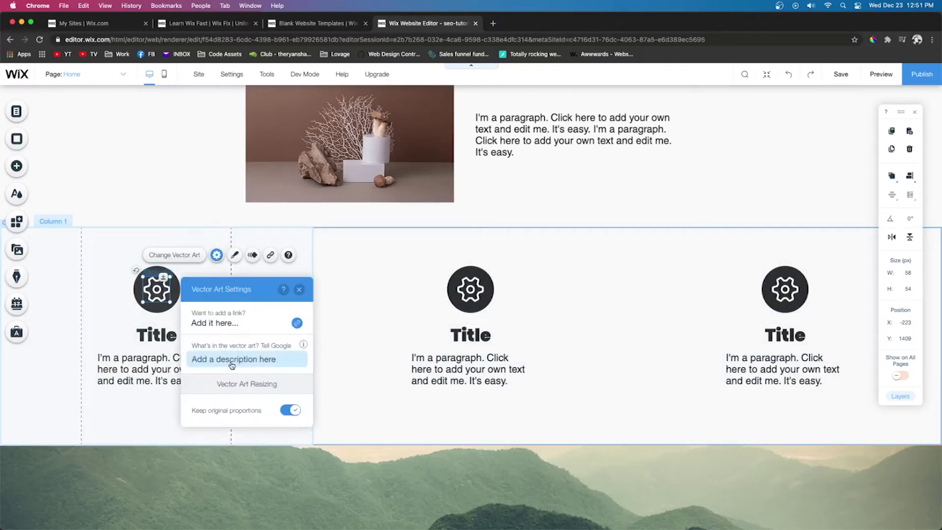
left_click(231, 362)
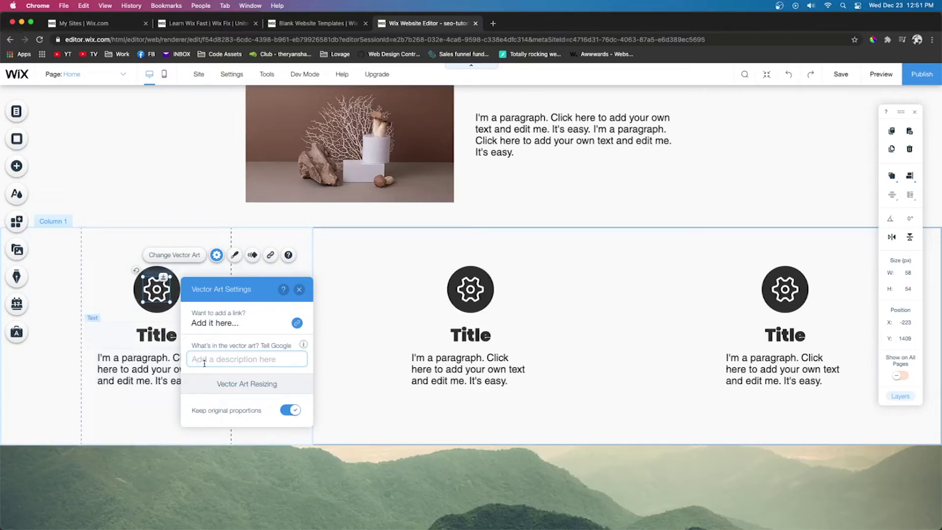
type("Hexagon Inc  - Title")
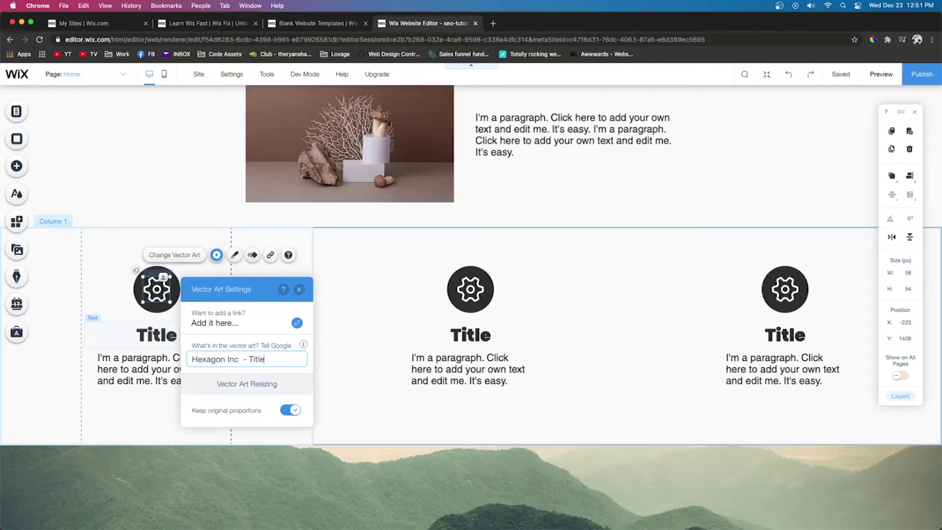
- Set the description for Google of the dark circle behind the first column's gear icon to "Title by Hexagon Inc"
left_click(138, 286)
left_click(139, 288)
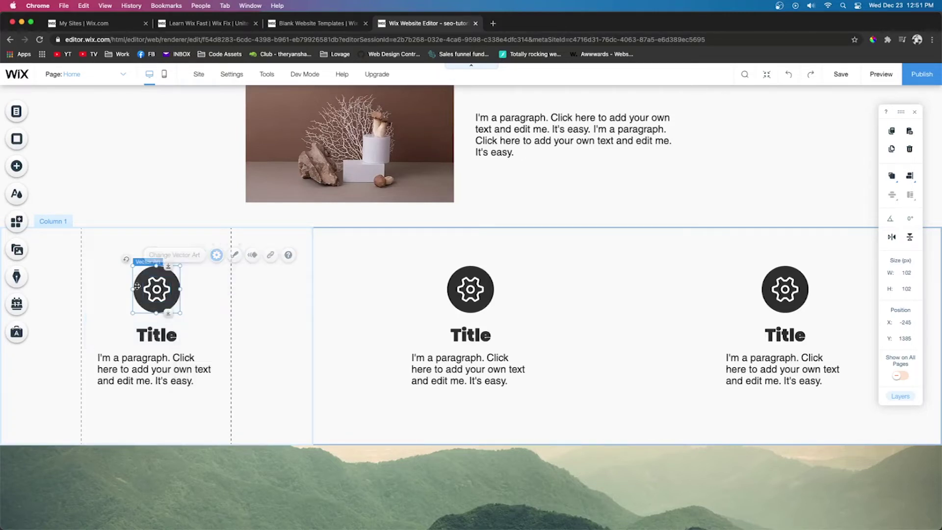
mouse_move(154, 290)
left_mouse_down()
mouse_move(184, 282)
mouse_move(156, 289)
left_mouse_up()
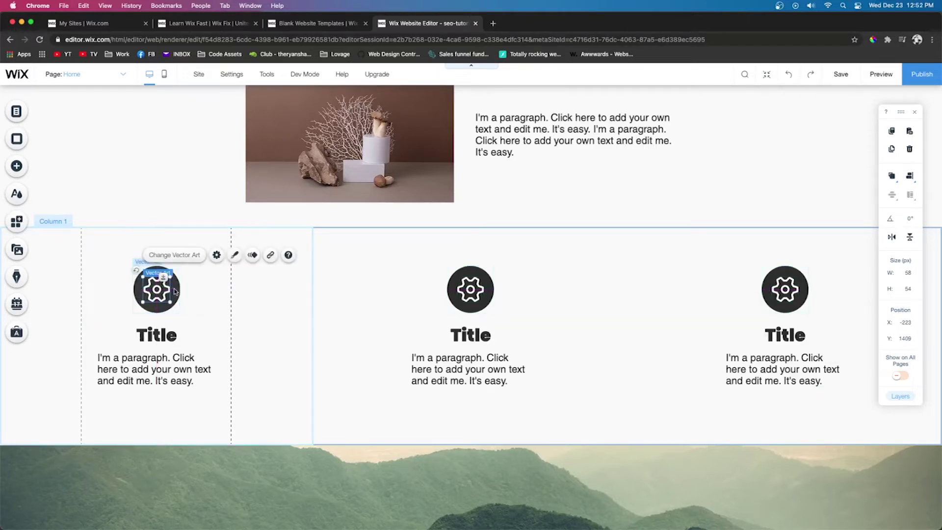
left_click(176, 293)
left_click(214, 244)
left_click(249, 348)
type("Title by Hexagon Inc")
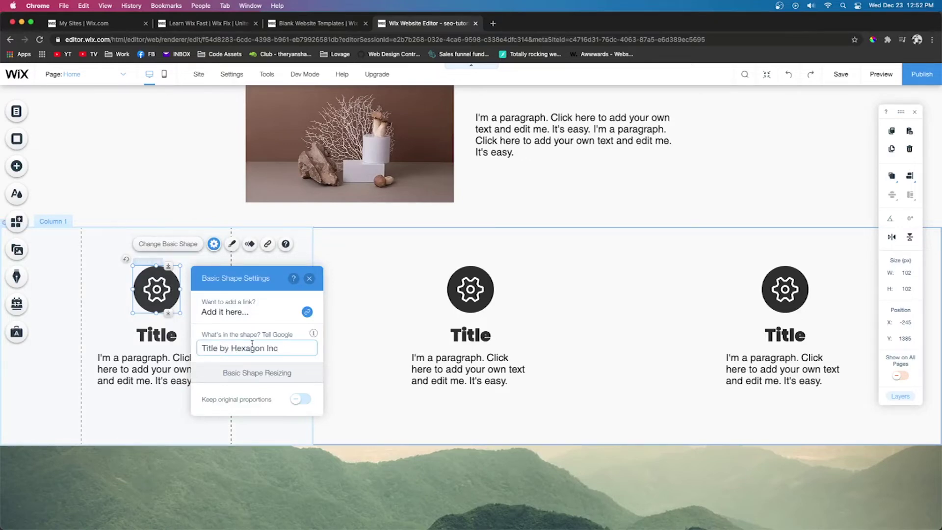
- Set the header hexagon logo's description for Google to "Hexagon Inc SEO Tutorials"
scroll(648, 301, "up", 10)
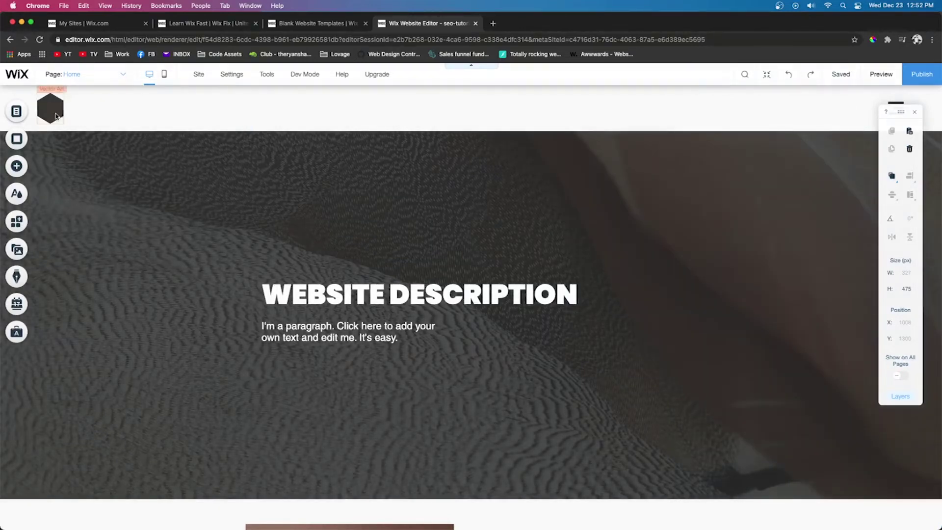
left_click(54, 114)
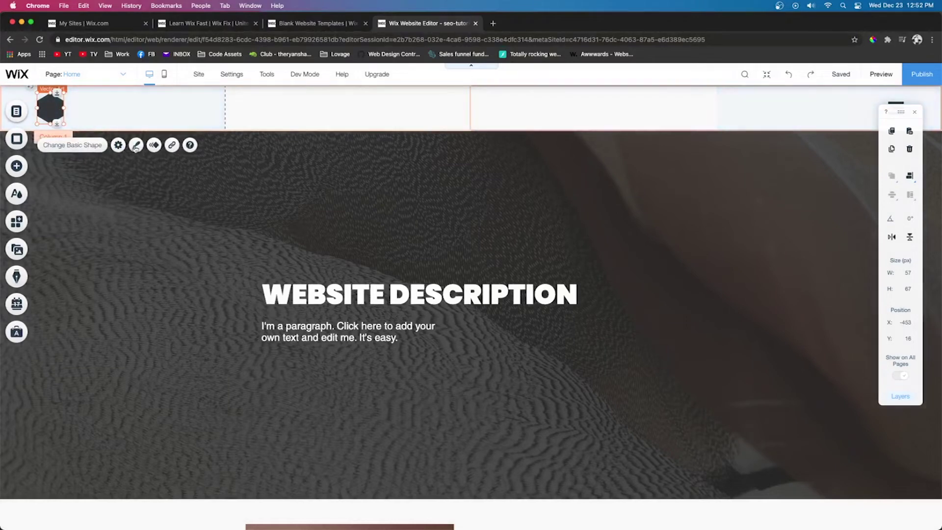
left_click(119, 145)
left_click(243, 206)
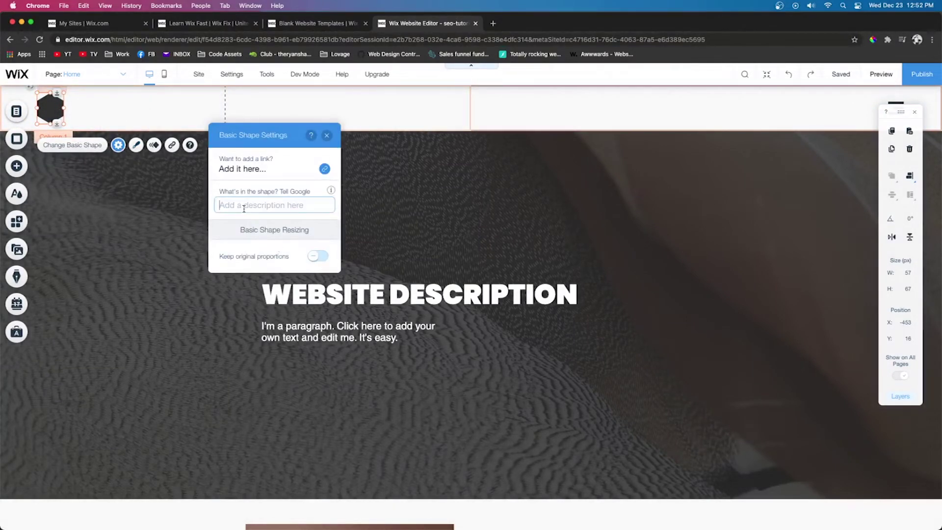
type("Hexagon Inc Logo")
key("BackSpace")
key("BackSpace")
key("BackSpace")
key("BackSpace")
key("BackSpace")
type("SEO Tutorials")
left_click(416, 181)
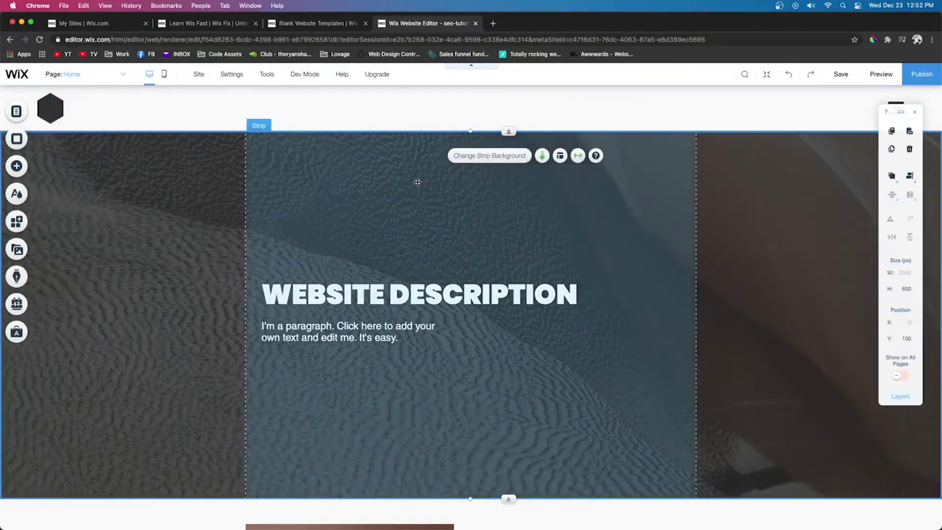
- Preview the Home page from the header to the lower sections, and return to editing
left_click(896, 106)
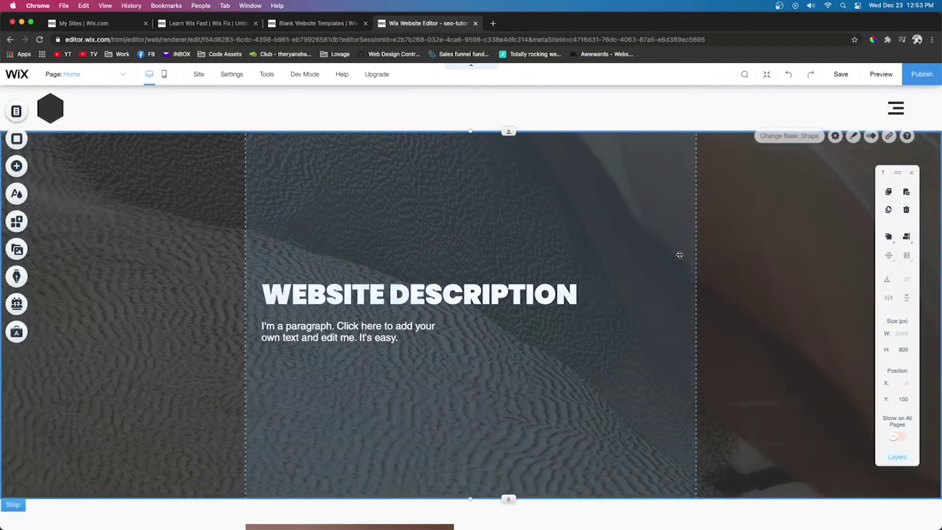
left_click(680, 255)
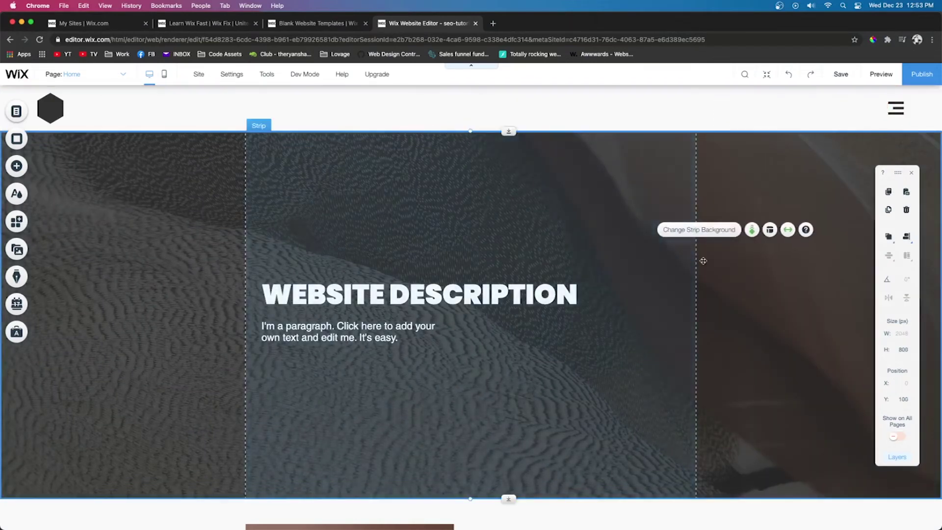
left_click(881, 74)
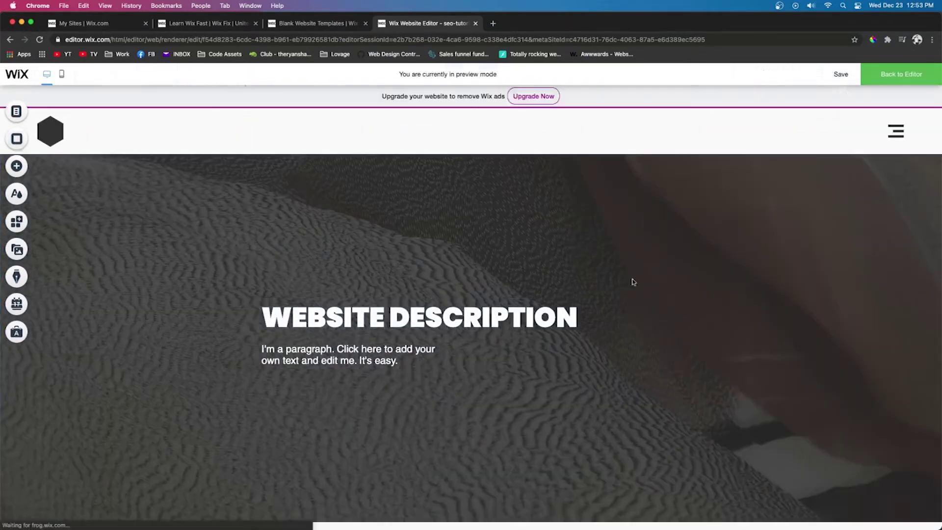
scroll(625, 298, "down", 12)
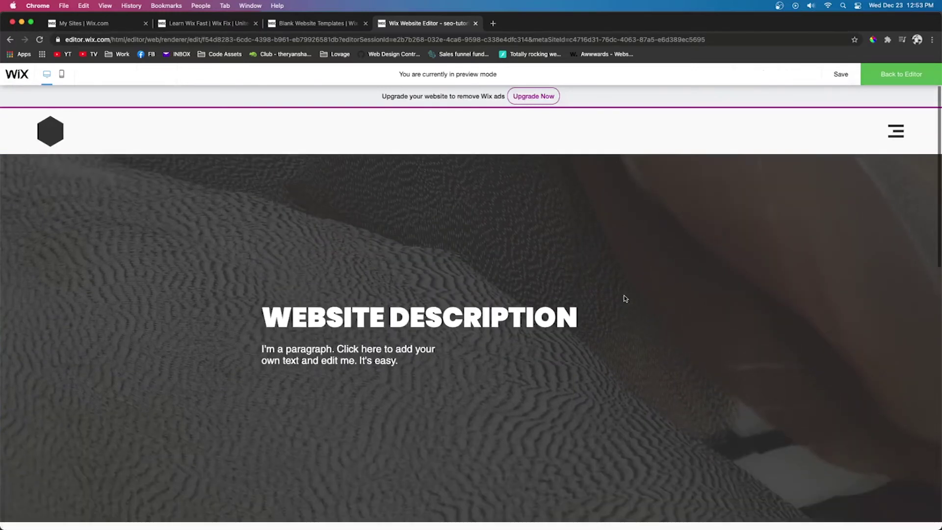
scroll(625, 298, "up", 12)
left_click(900, 75)
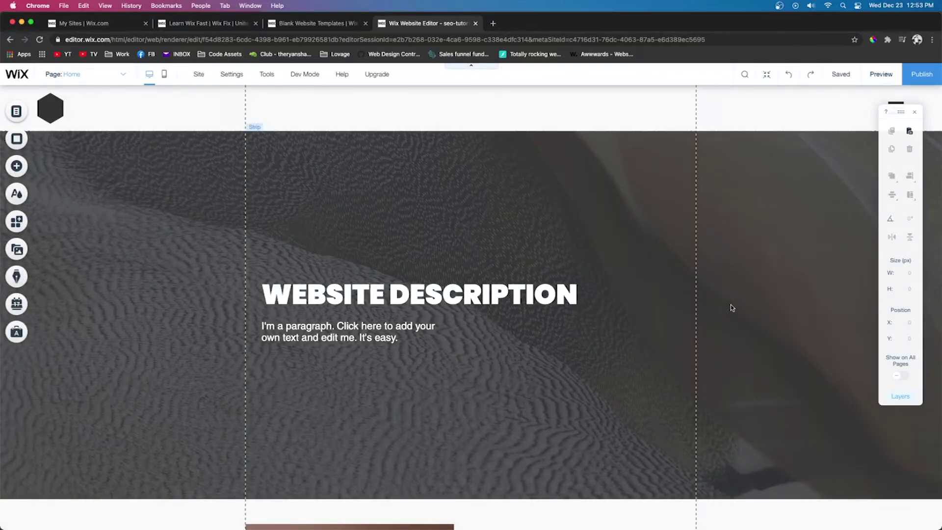
- Replace the alt text of the hero strip's background image with "Website Description"
left_click(731, 306)
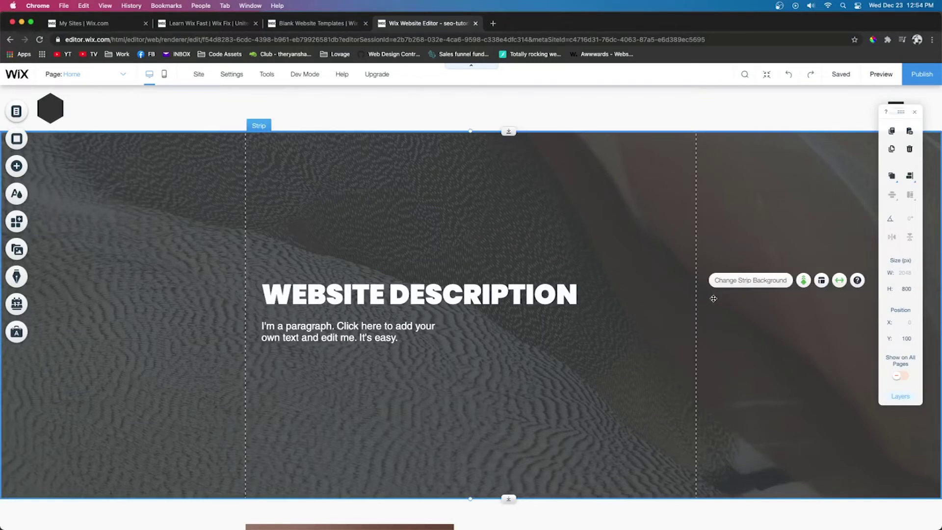
left_click(659, 326)
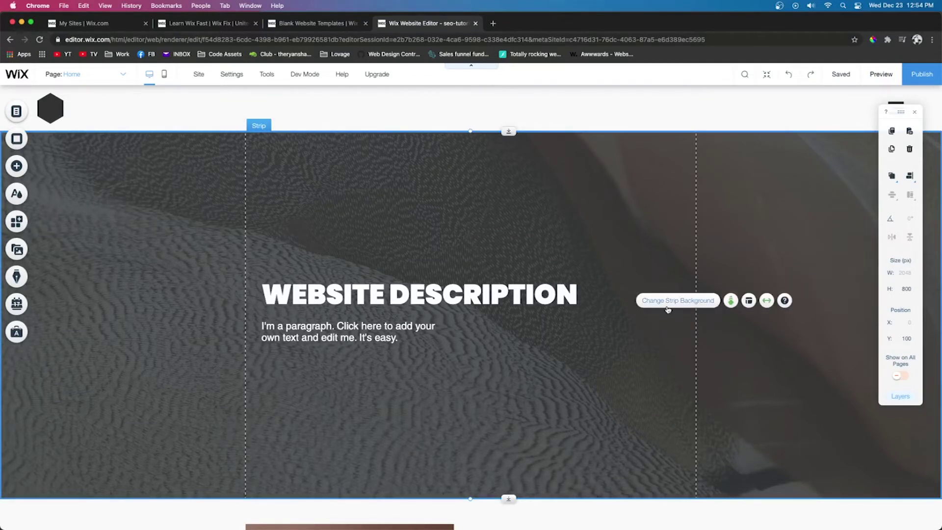
left_click(668, 309)
left_click(171, 156)
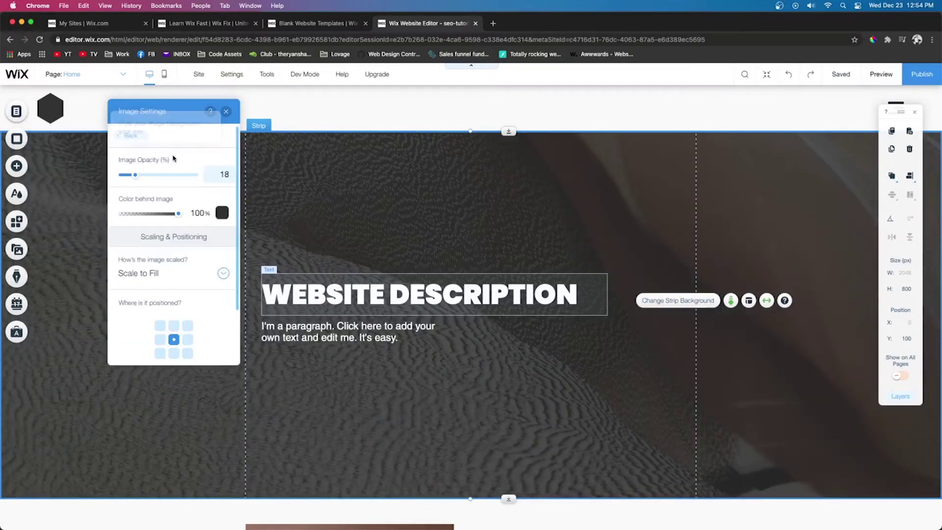
scroll(169, 295, "down", 2)
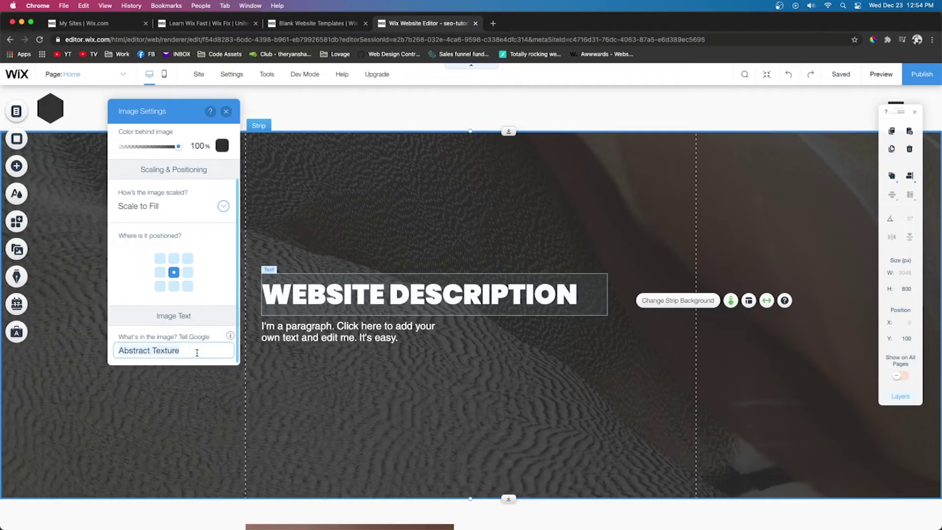
type("Website Description")
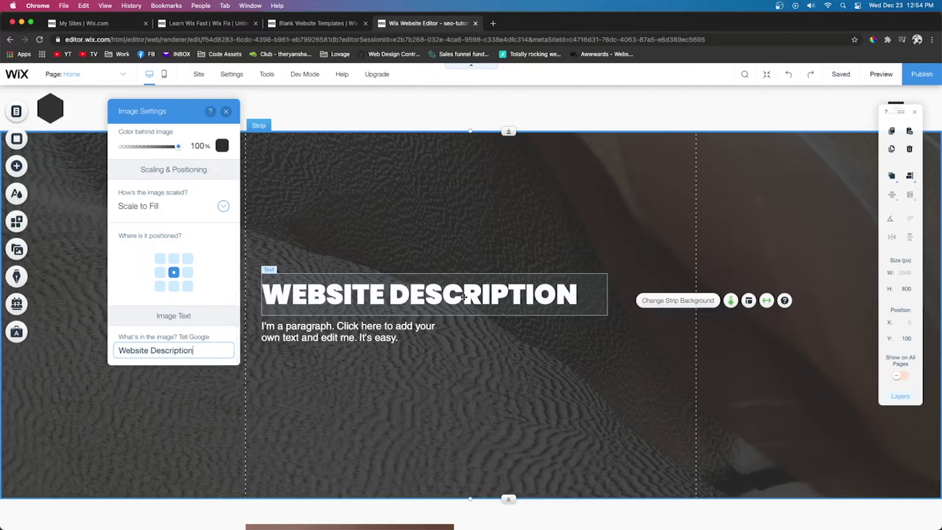
left_click(518, 292)
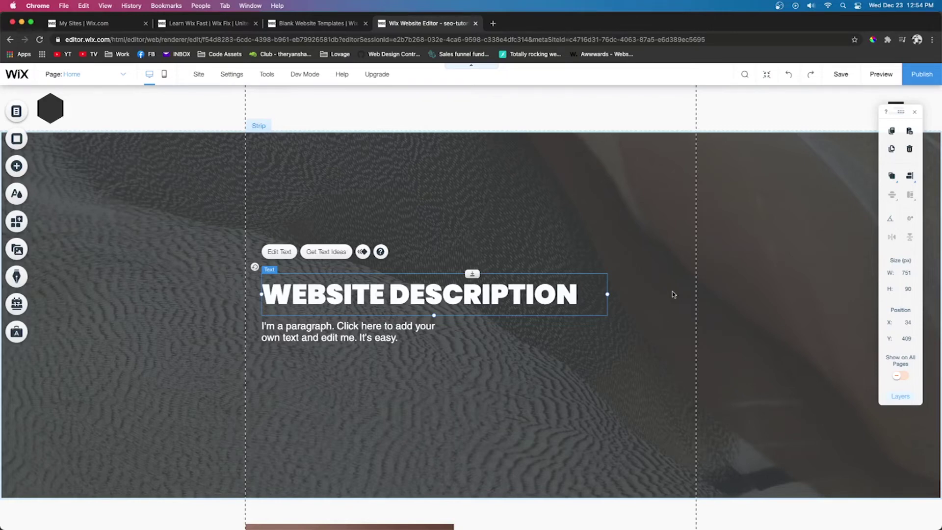
- Enter the placeholder alt text "aspkdfjhaksdjhfalskdjf" for the green mountain strip's background image
scroll(673, 294, "down", 15)
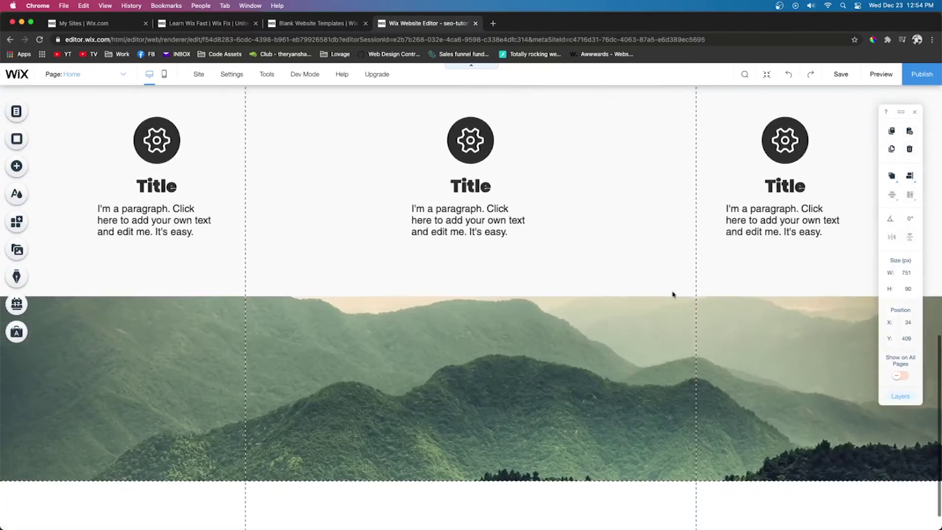
left_click(530, 341)
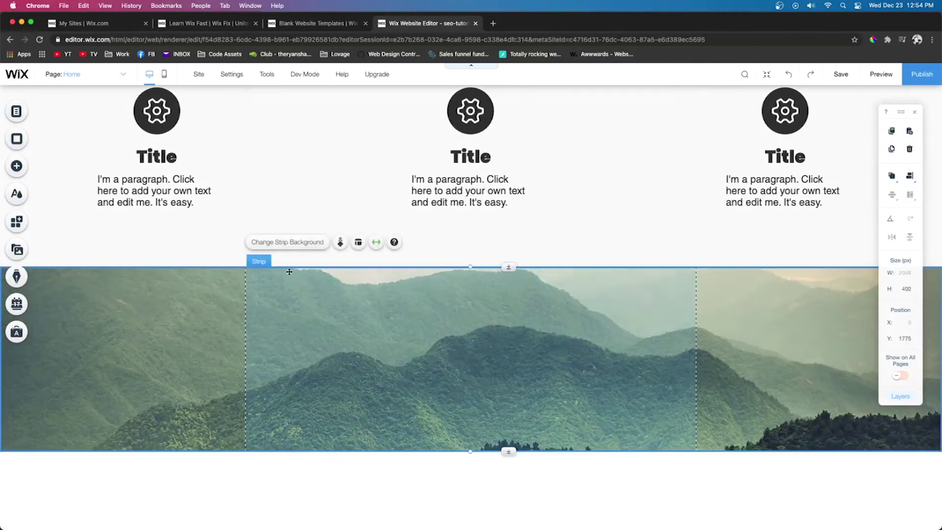
left_click(276, 243)
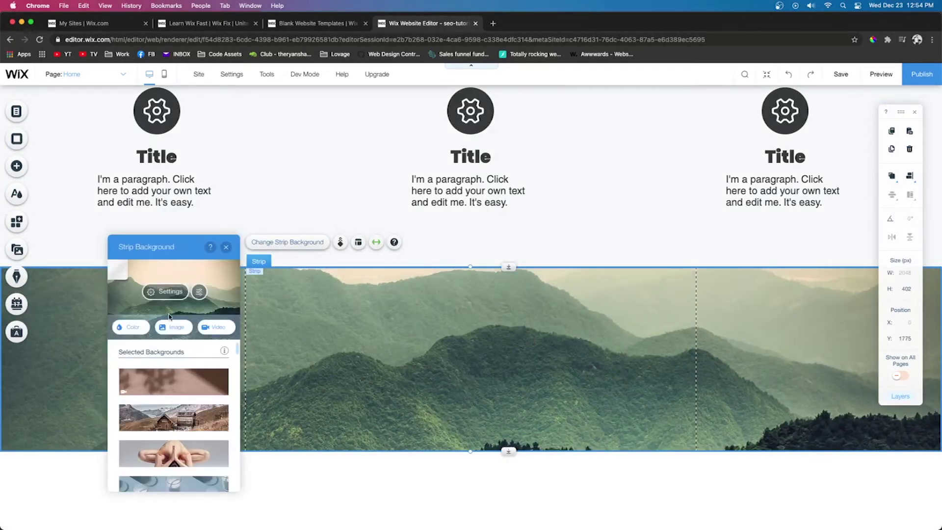
left_click(177, 328)
scroll(179, 335, "down", 2)
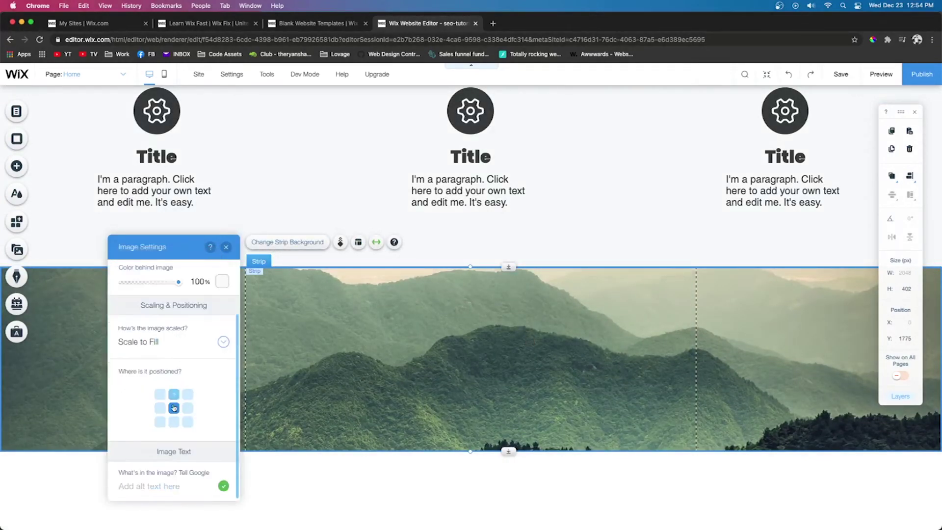
left_click(164, 486)
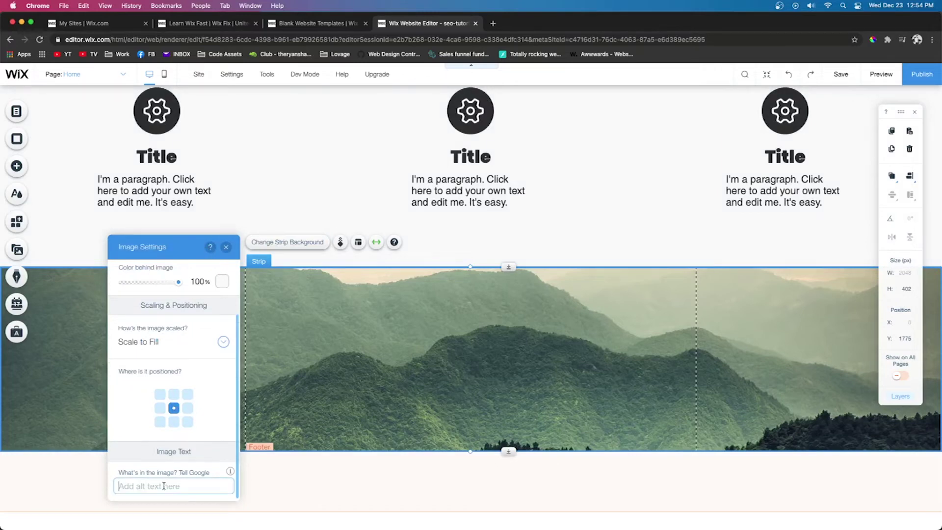
type("aspkdfjhaksdjhfalskdjf")
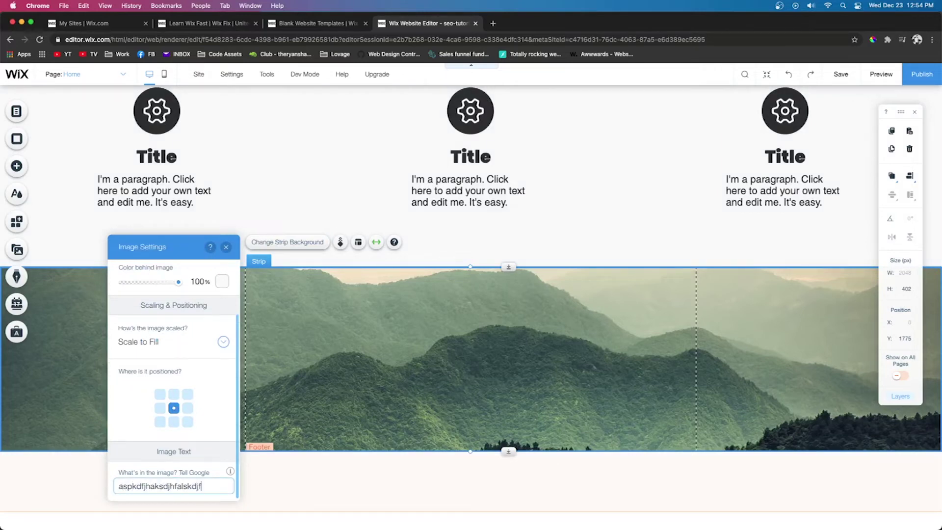
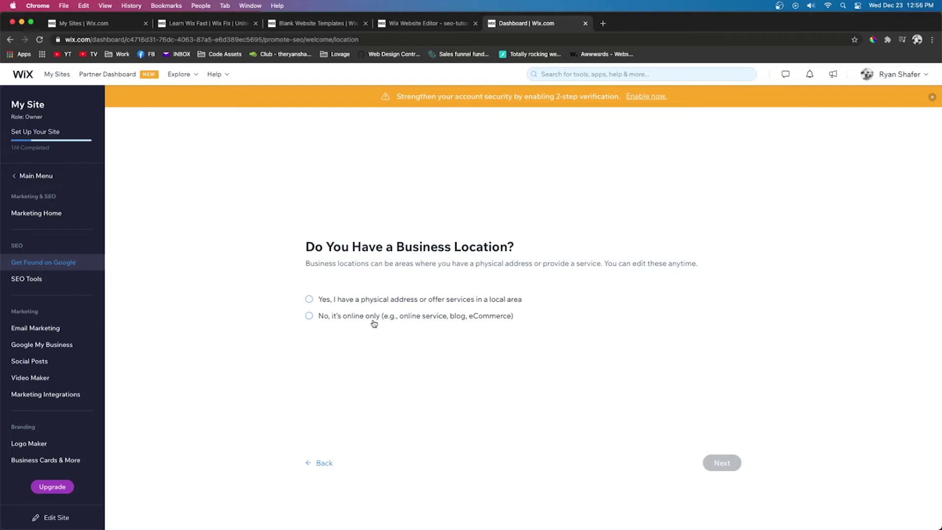
- In the Get Found on Google setup, mark the business as online only and enter the keyword phrase "red brim fedoras"
left_click(358, 317)
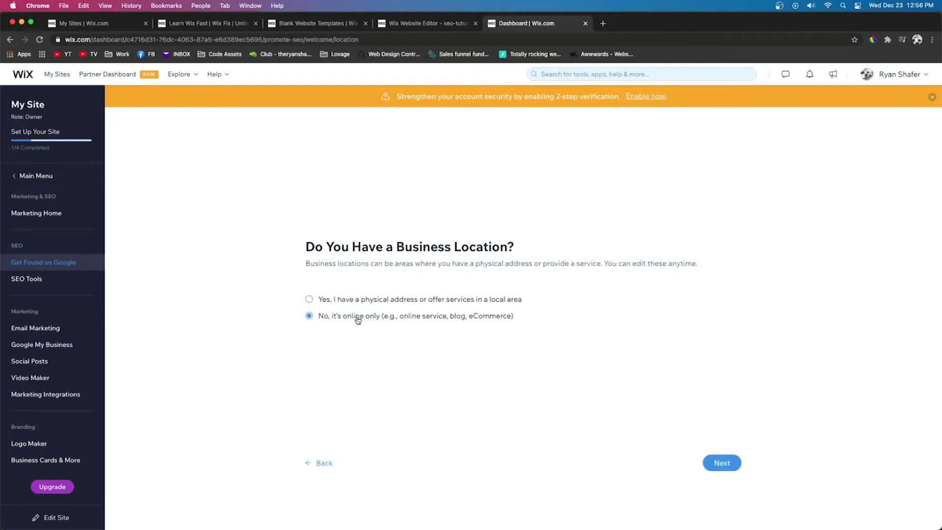
left_click(730, 469)
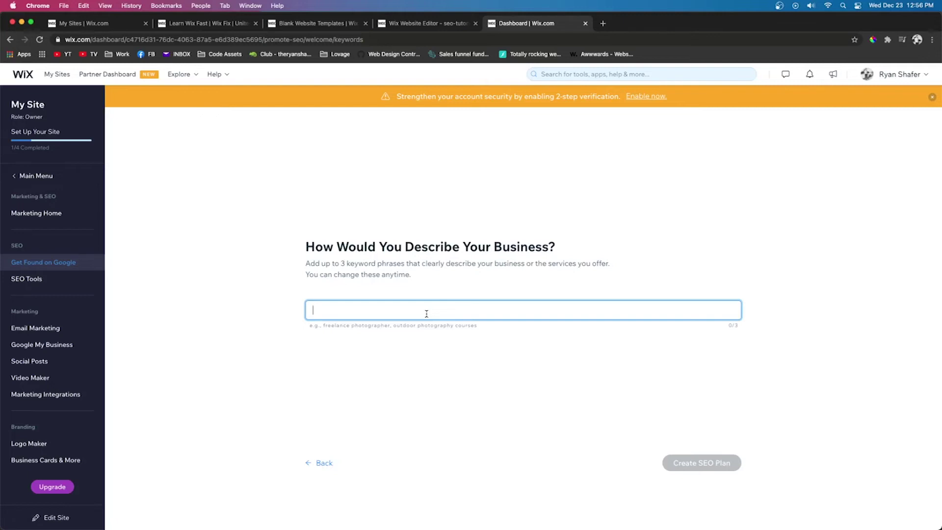
type("red brin")
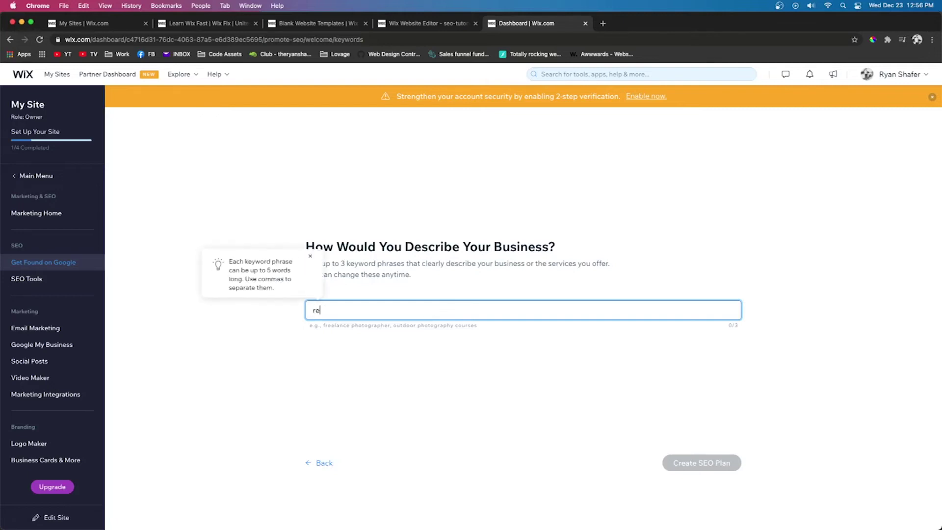
key("BackSpace")
type("m fedoras")
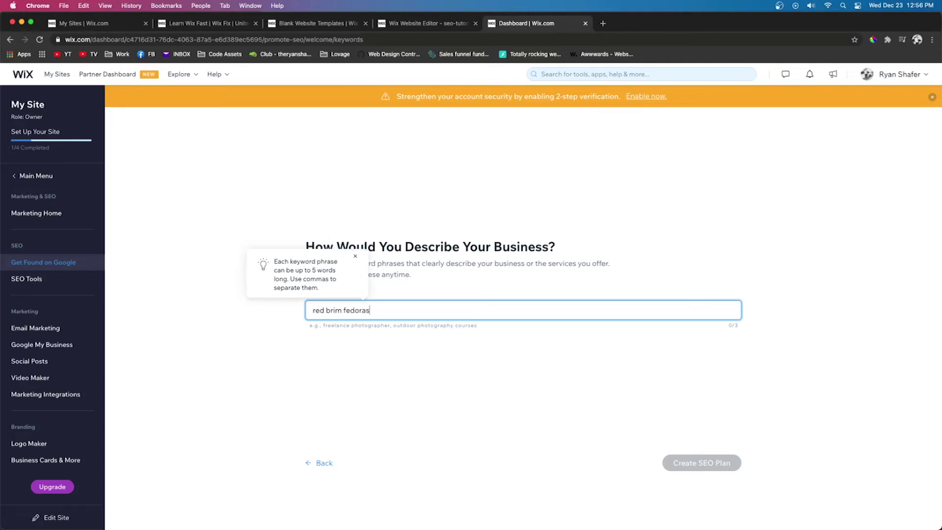
- Replace the "red brim fedoras" keyword with "seo tutorials", "seo guide" and "seo wix", and create the SEO plan
key("Return")
type("seo tutorials")
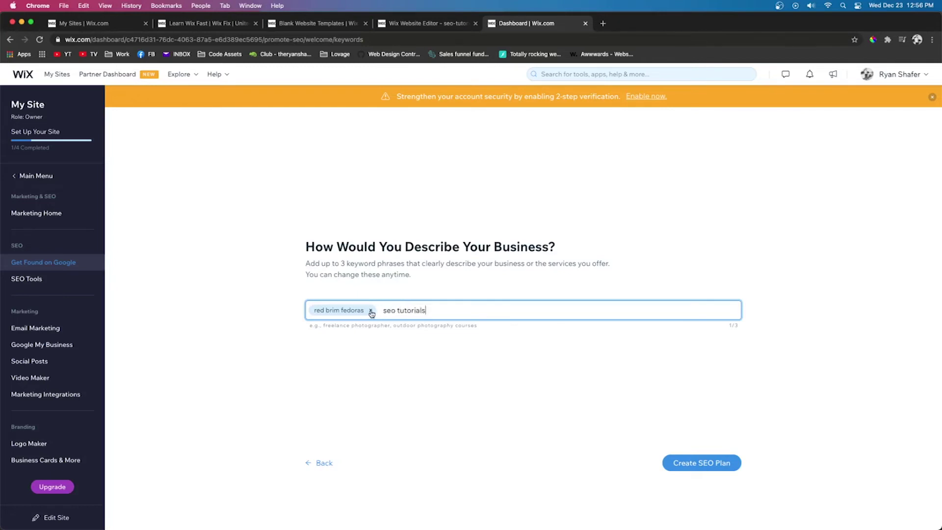
key("Return")
left_click(371, 310)
left_click(387, 311)
type("seo guide")
key("Return")
type("seo wix")
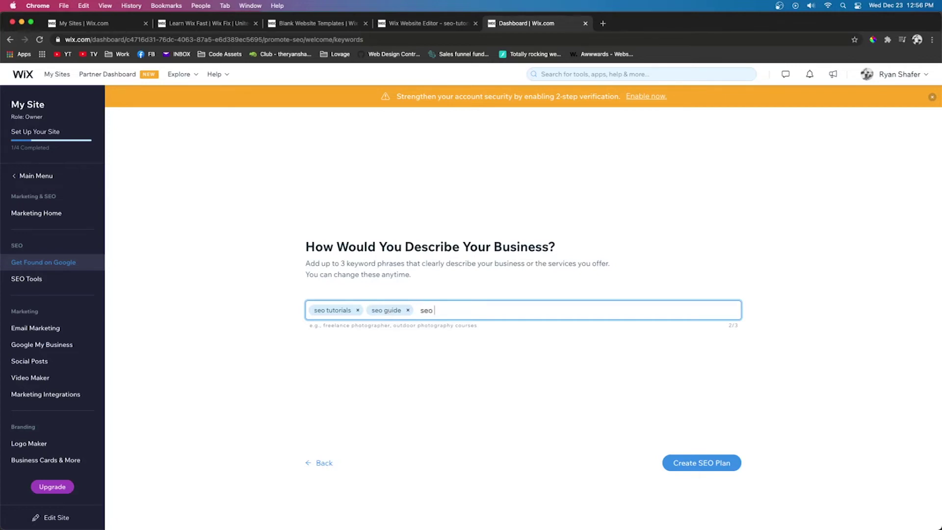
key("Return")
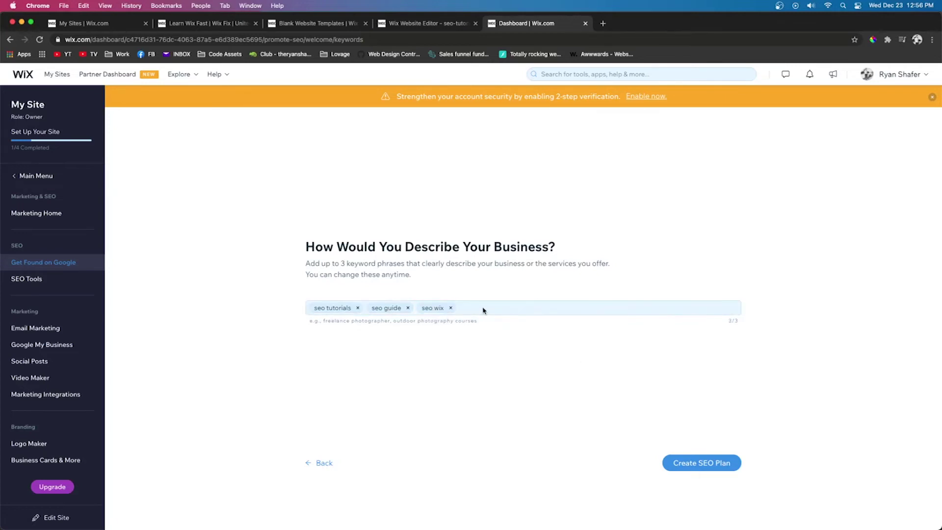
left_click(698, 464)
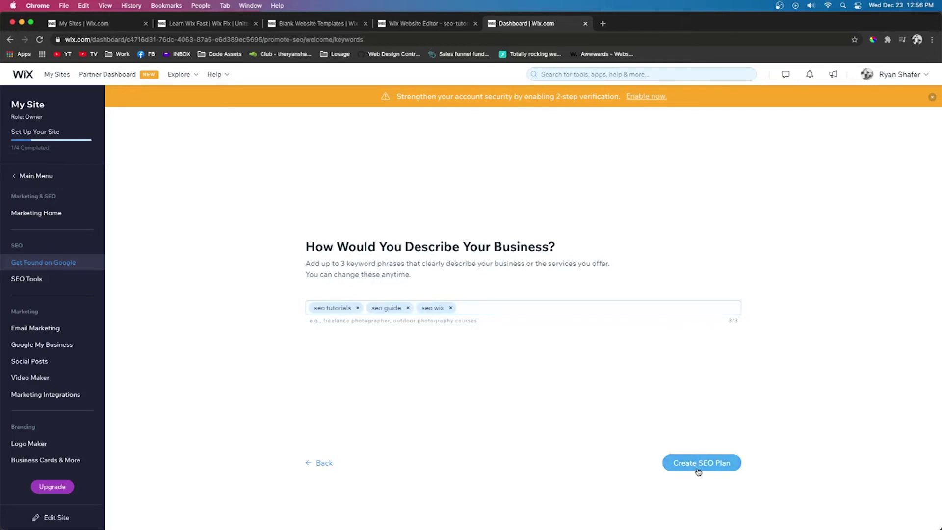
left_click(698, 469)
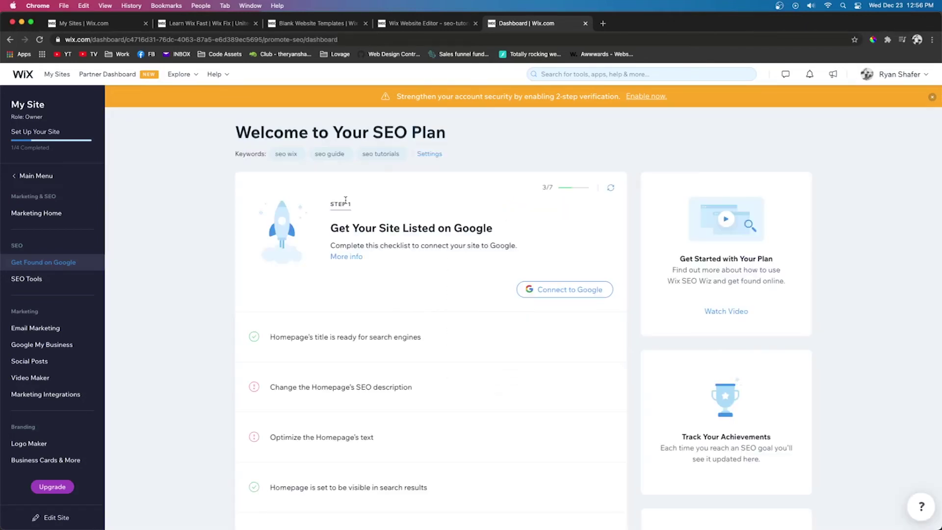
- In the SEO plan's settings, add the keywords "best seo settings" and "seo"
left_click(430, 155)
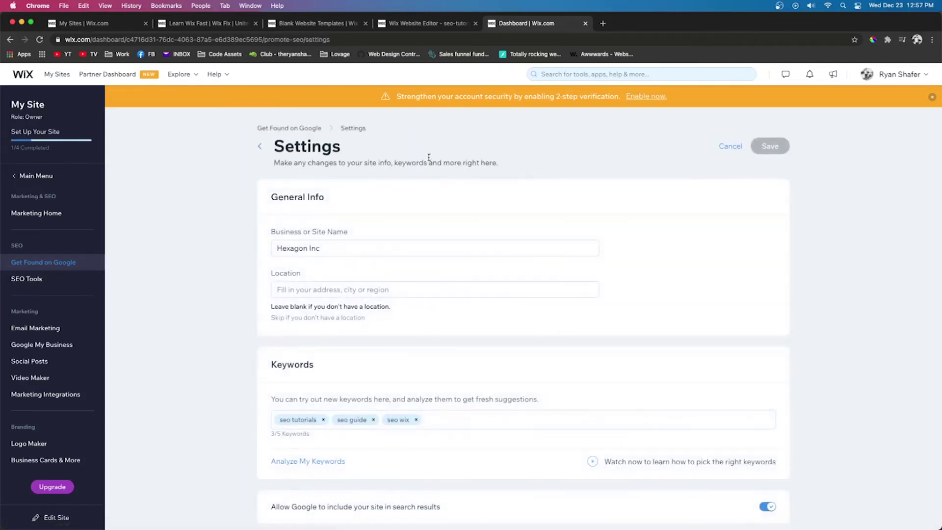
scroll(365, 330, "down", 2)
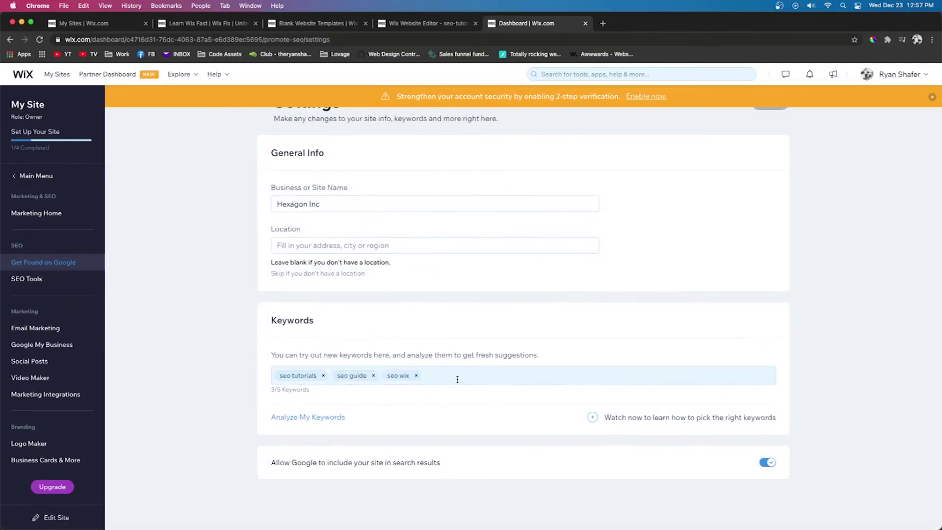
left_click(459, 377)
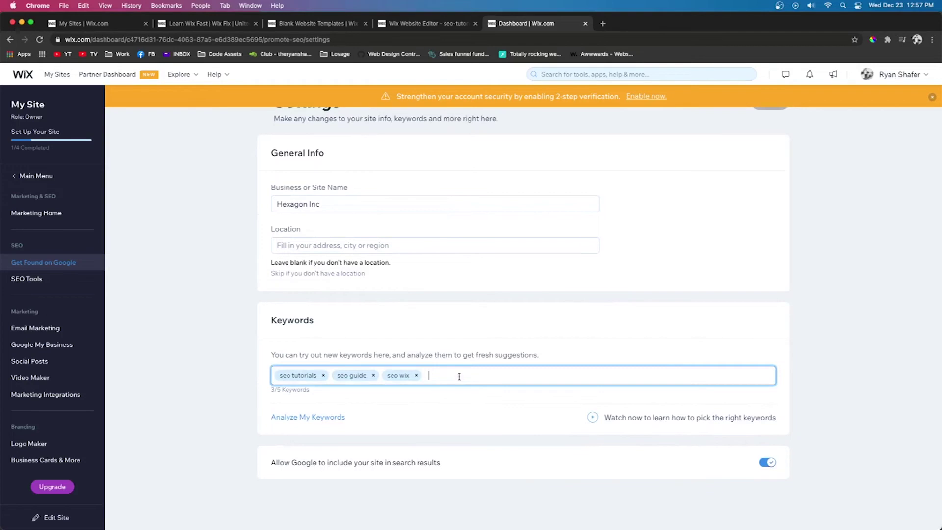
type("best seo settings, seo")
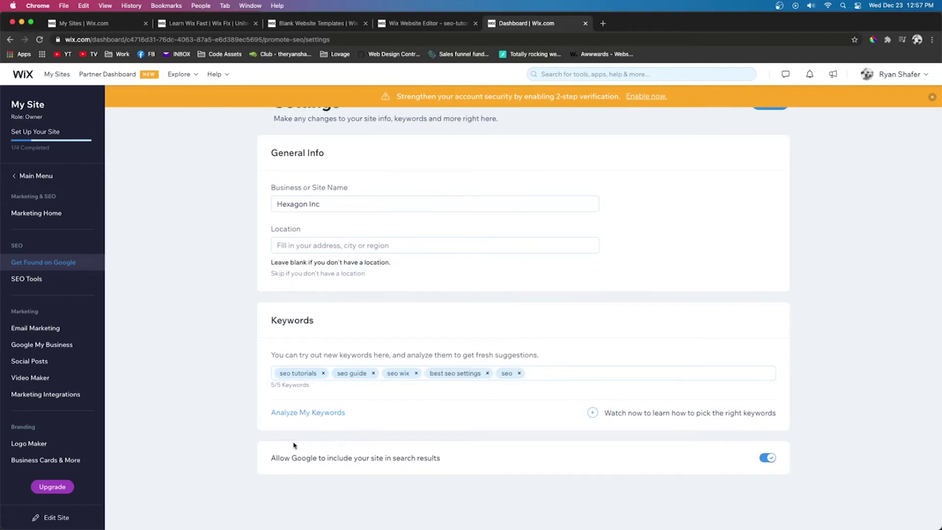
- Analyze the keywords and swap "seo wix" for "wix seo optimization" and "seo" for "seo blog" among the suggestions
left_click(303, 415)
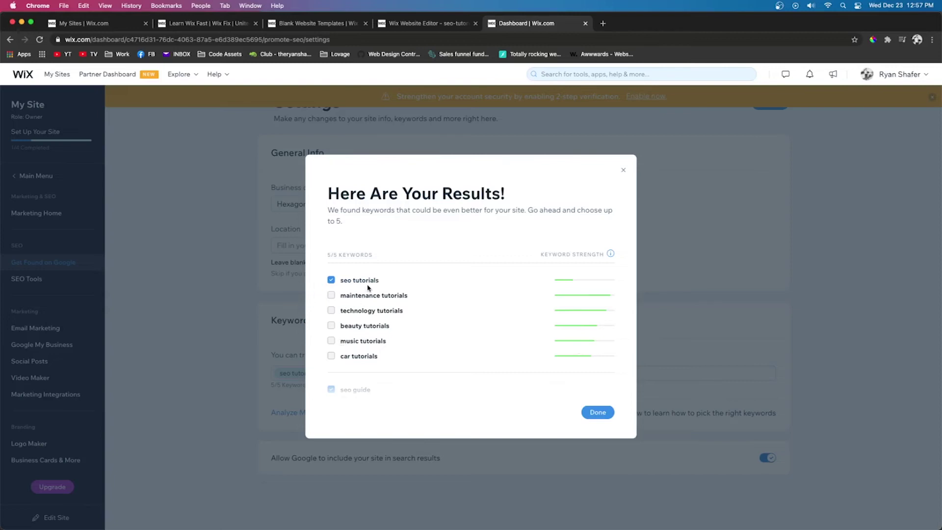
scroll(481, 310, "down", 1)
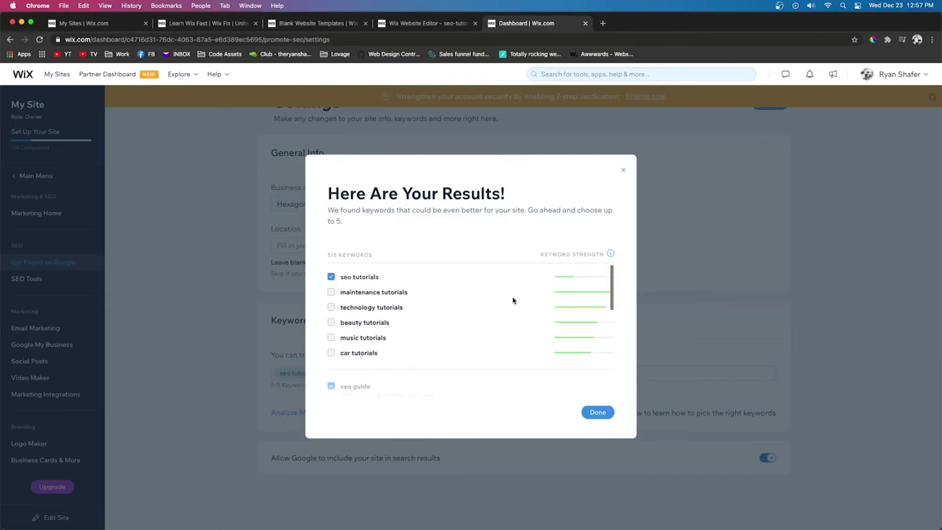
scroll(368, 300, "up", 1)
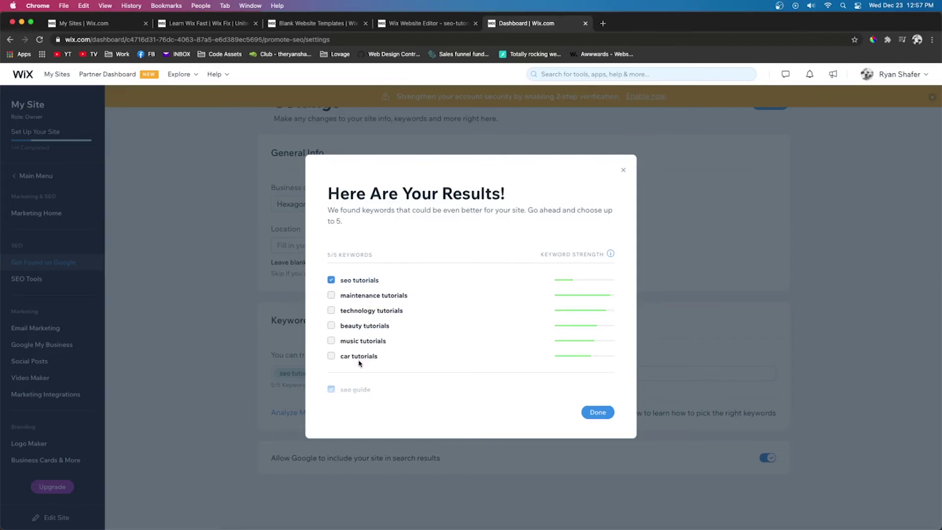
scroll(342, 325, "down", 5)
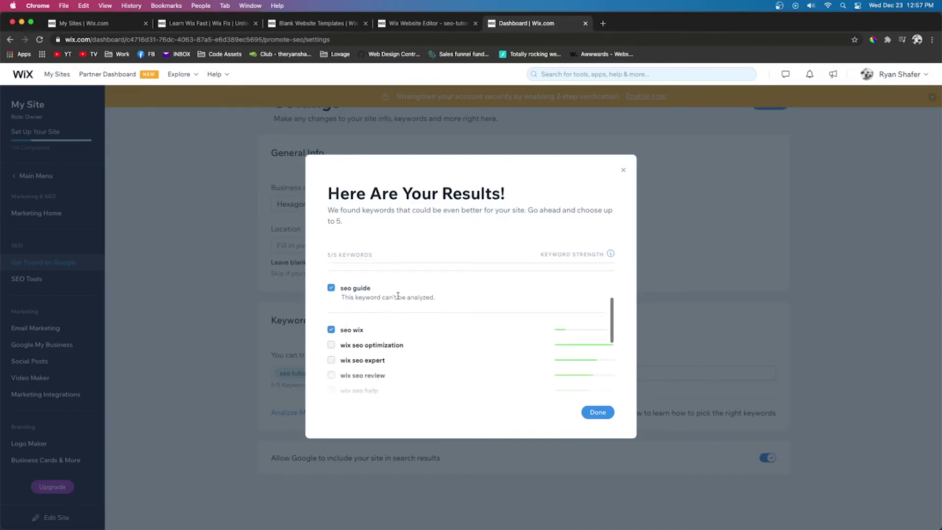
scroll(398, 296, "down", 1)
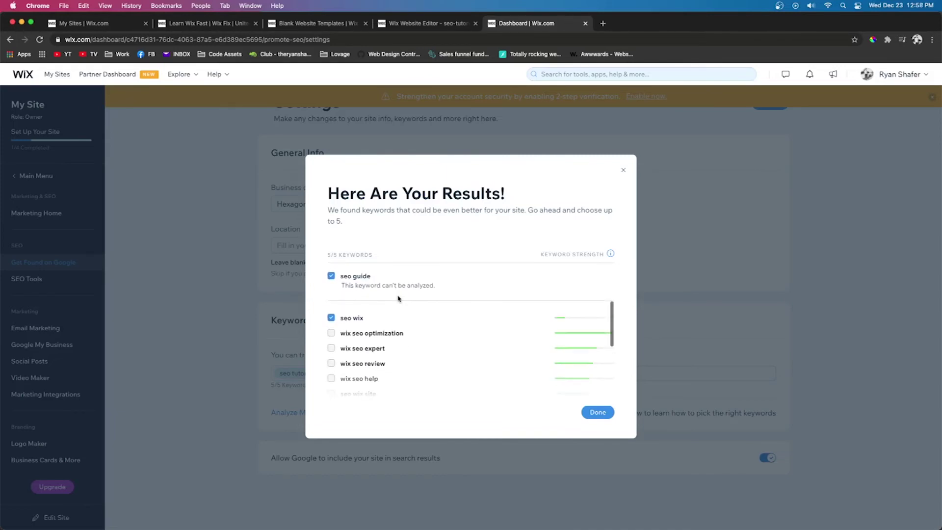
scroll(398, 298, "down", 3)
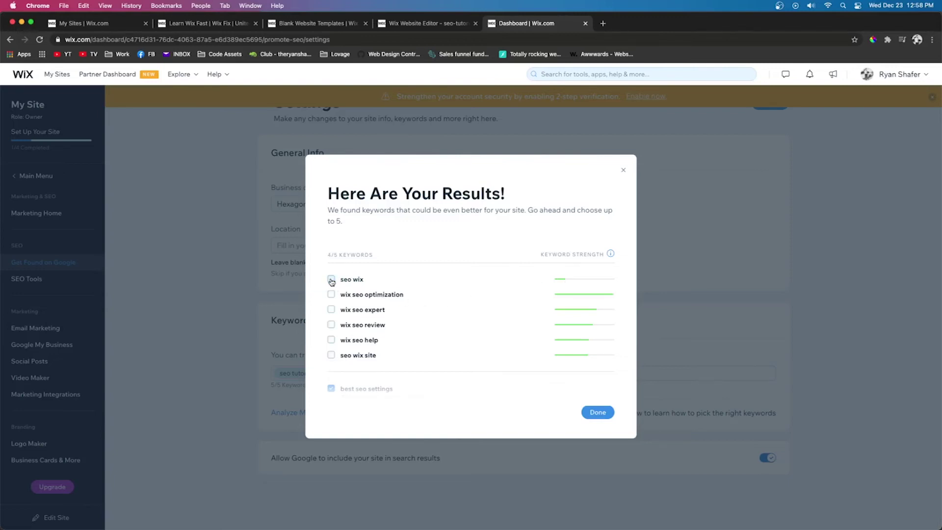
left_click(331, 295)
scroll(338, 304, "down", 5)
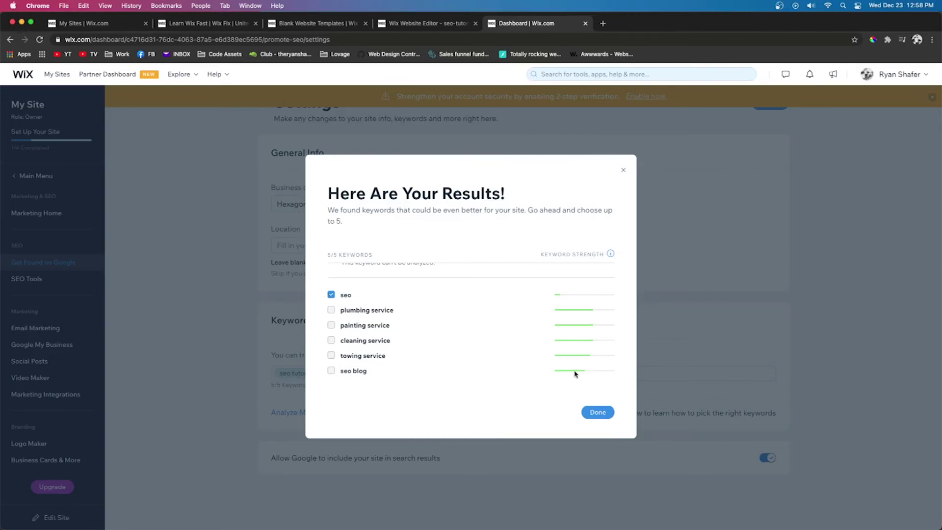
left_click(331, 294)
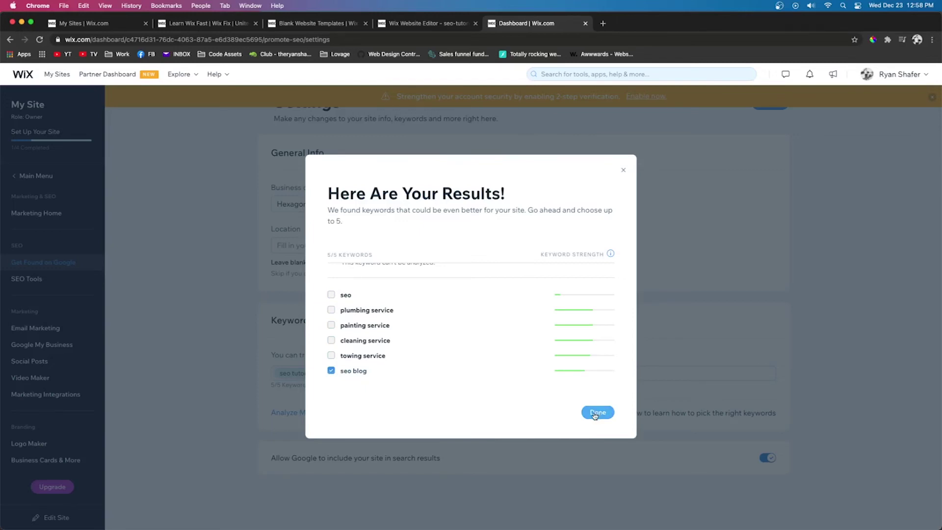
left_click(597, 412)
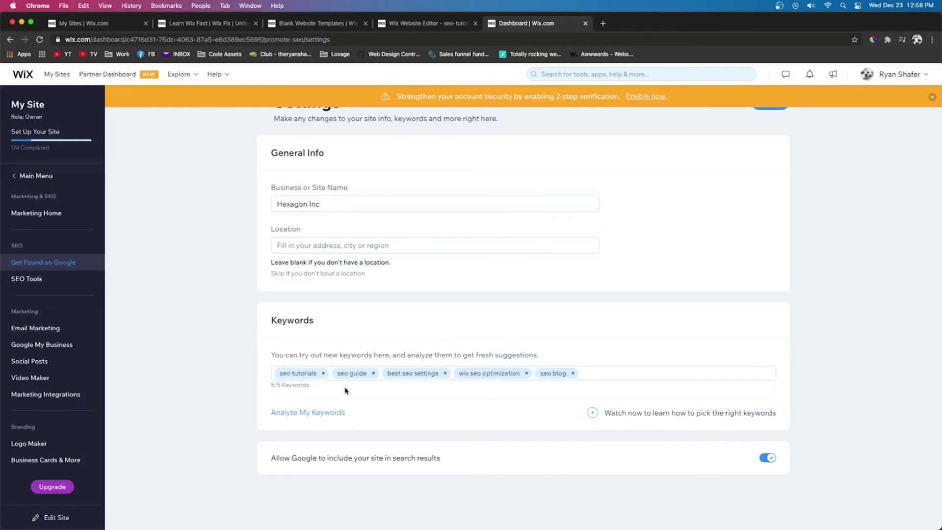
- Save the changed keyword settings and return to the SEO plan
scroll(638, 201, "up", 1)
left_click(779, 147)
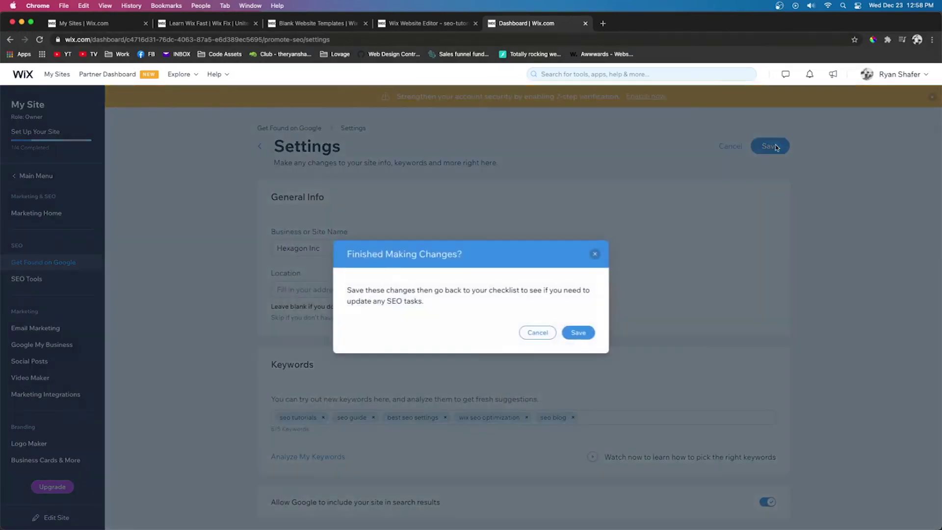
left_click(578, 333)
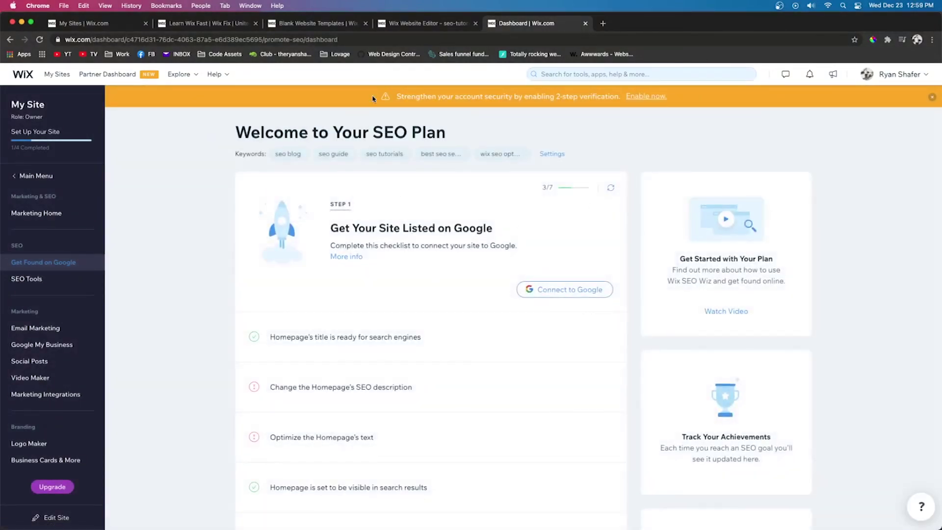
- Look through the SEO plan's checklist, from getting the site listed on Google to the later optimization stages
left_click_drag(374, 131, 447, 133)
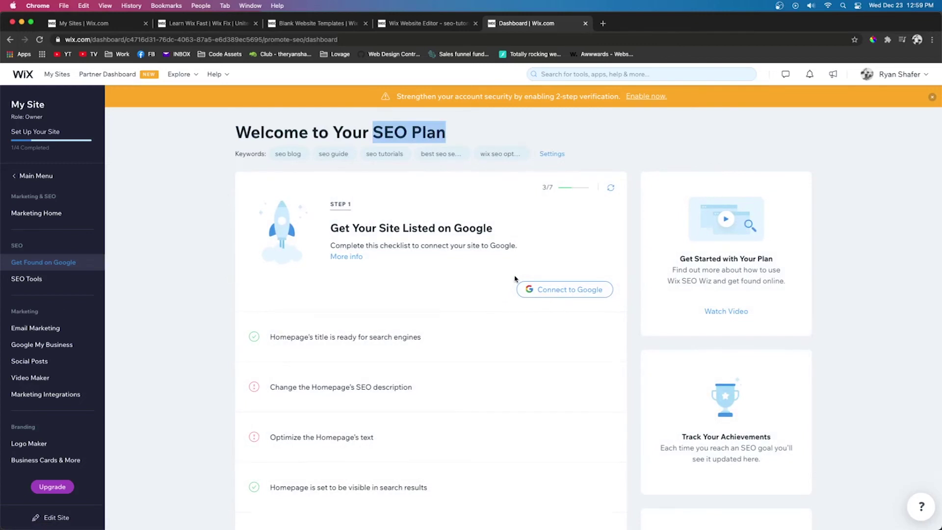
scroll(515, 280, "down", 2)
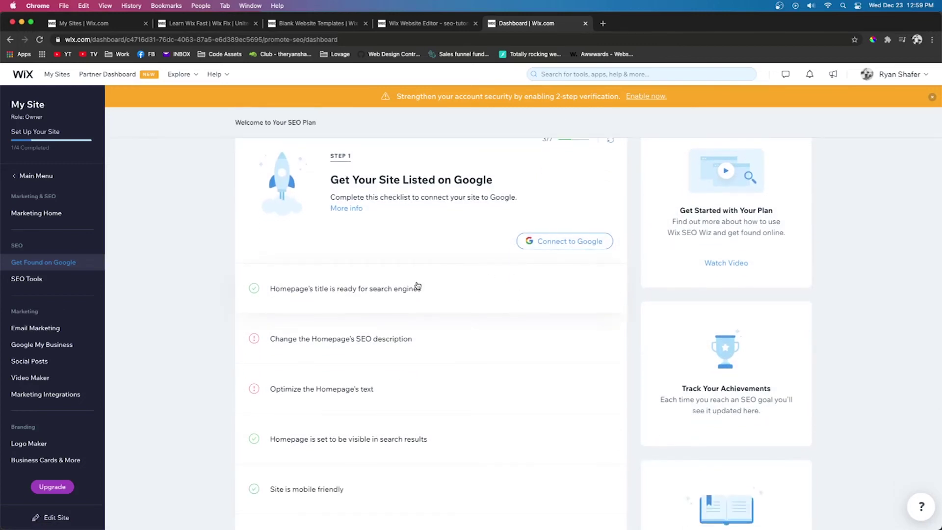
scroll(383, 284, "down", 1)
scroll(383, 284, "down", 5)
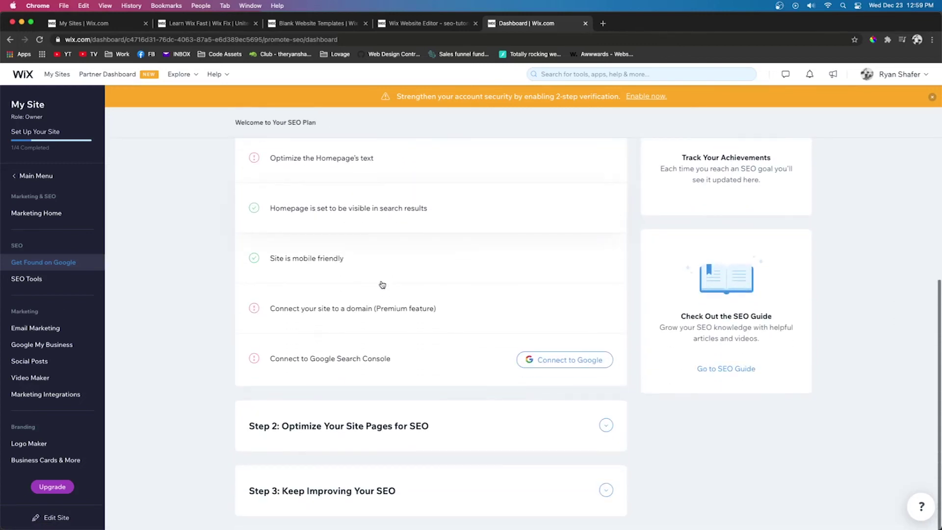
scroll(382, 284, "up", 6)
scroll(381, 284, "down", 2)
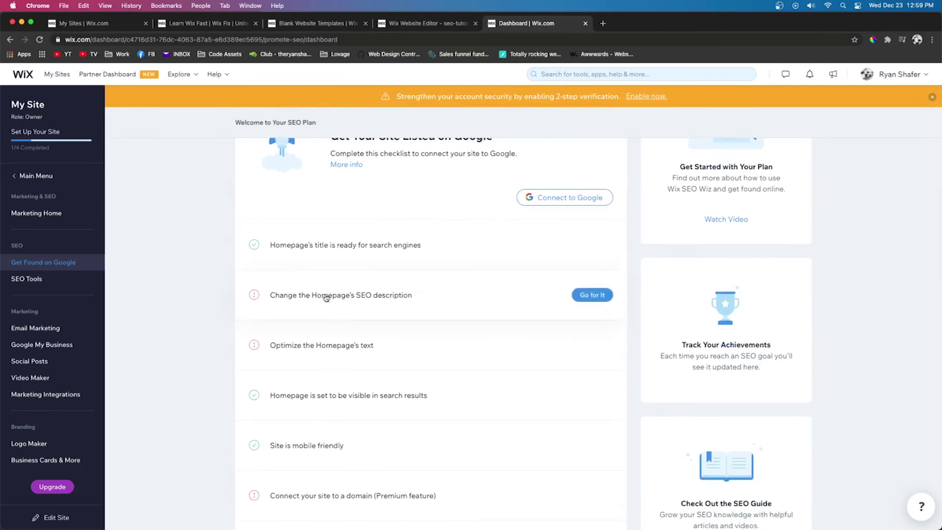
- Examine the checklist details for the Homepage's title and SEO description, including what the description still needs
left_click(338, 296)
scroll(476, 305, "down", 3)
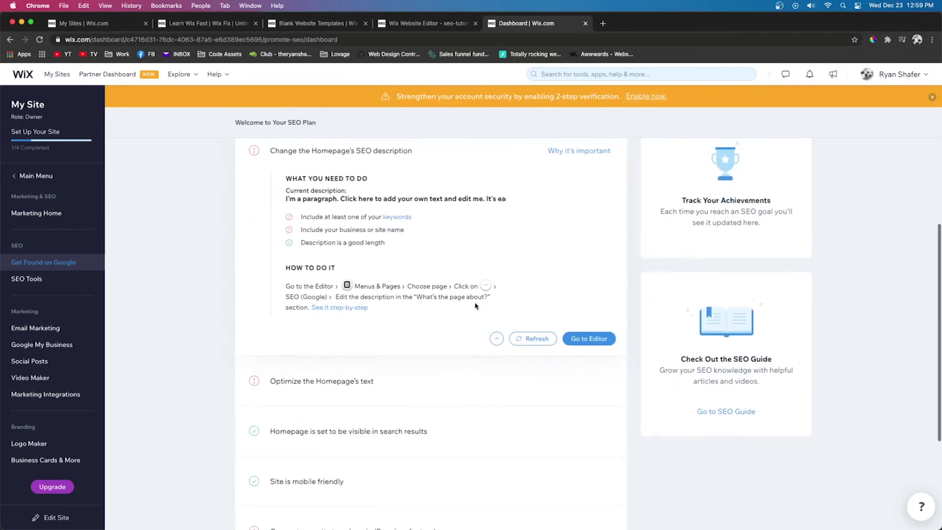
scroll(475, 306, "up", 3)
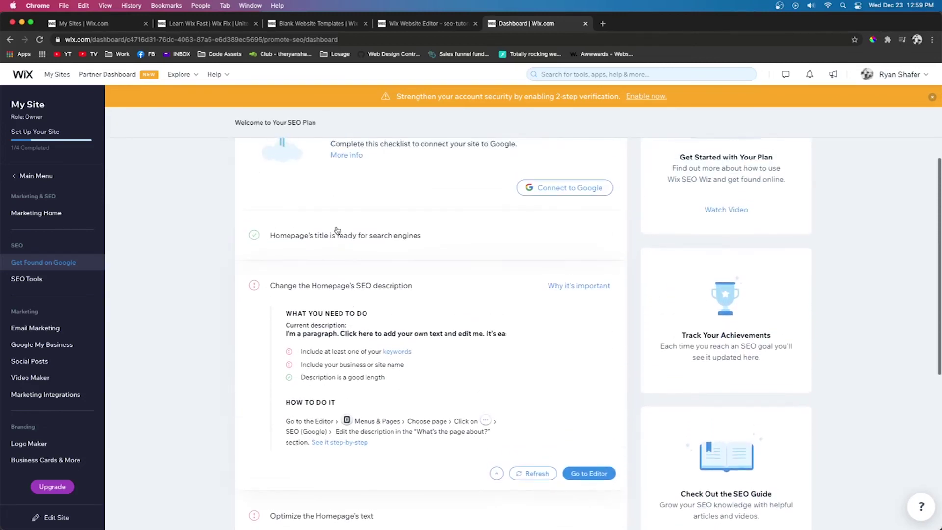
left_click(337, 235)
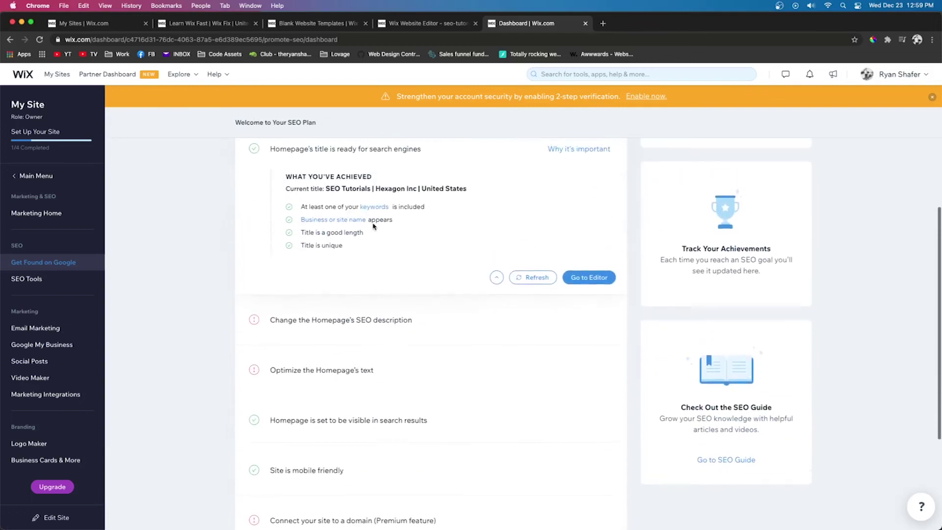
scroll(373, 226, "up", 2)
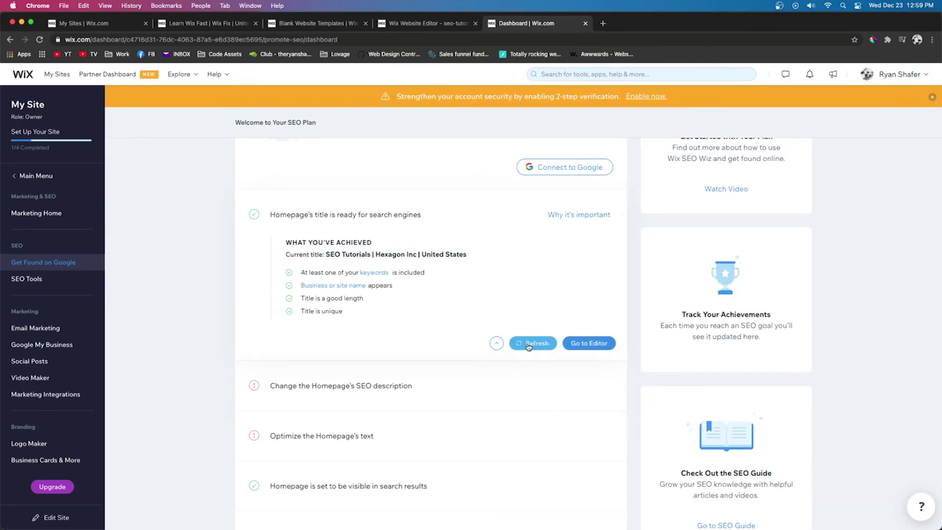
scroll(528, 347, "down", 1)
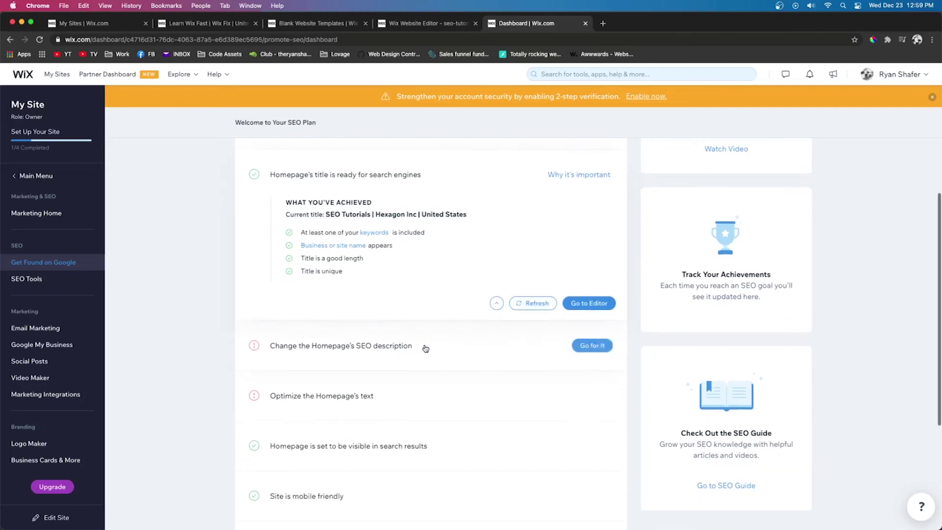
left_click(400, 343)
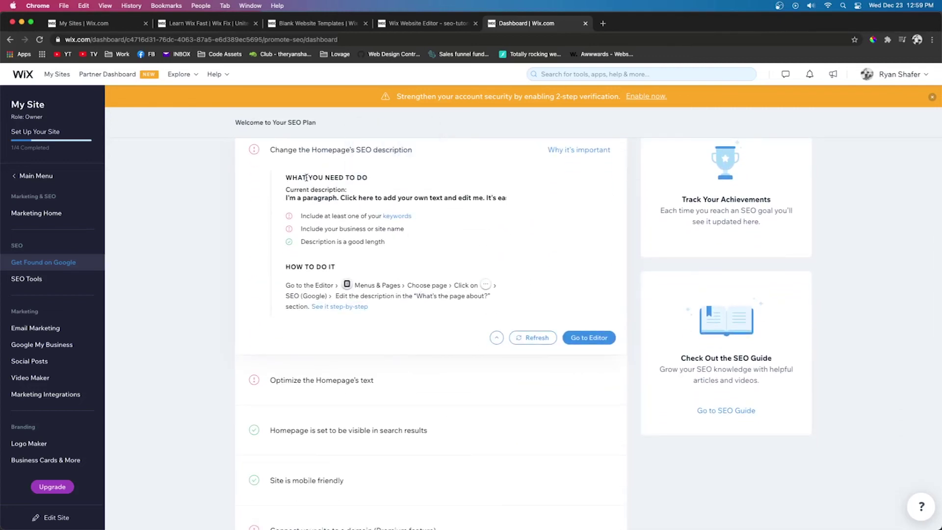
scroll(344, 221, "up", 2)
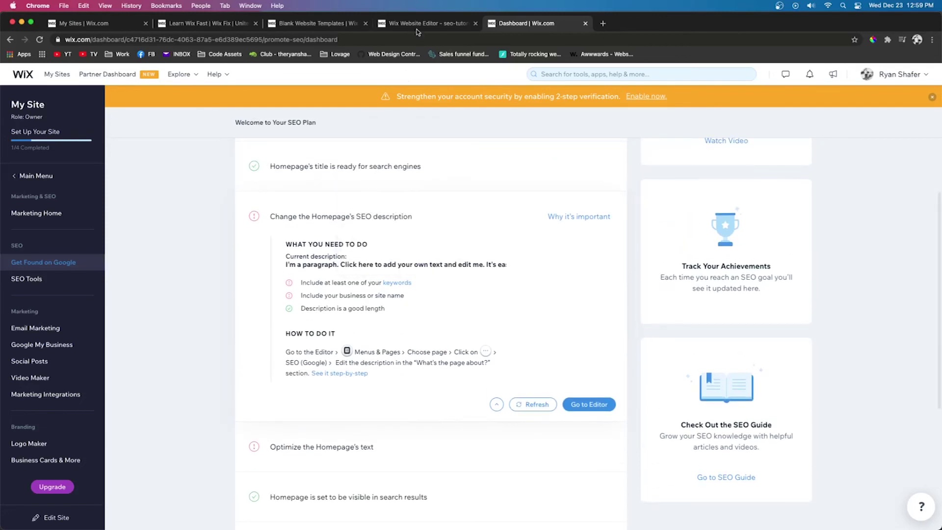
- In the Wix Editor, open the Home page's Google SEO settings and begin its description with "SEO TUTORIALS."
left_click(417, 29)
left_click(19, 112)
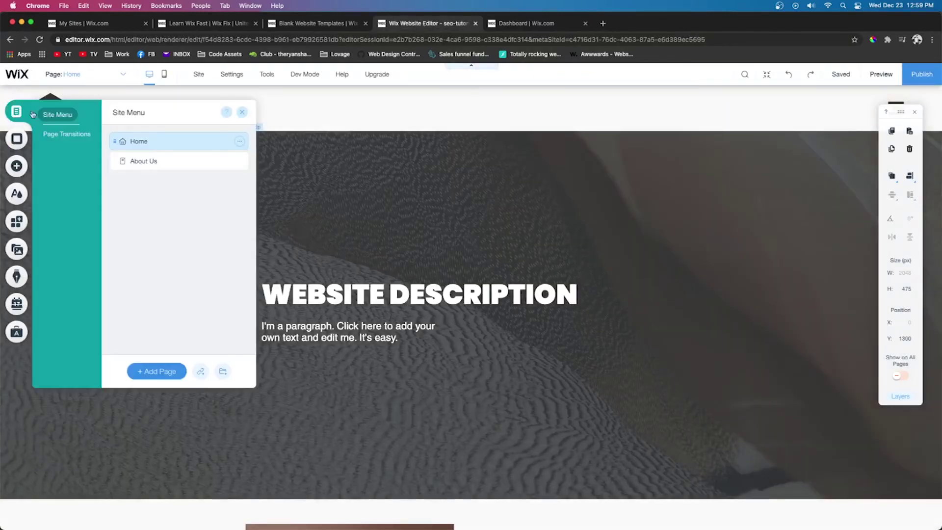
left_click(240, 142)
left_click(273, 158)
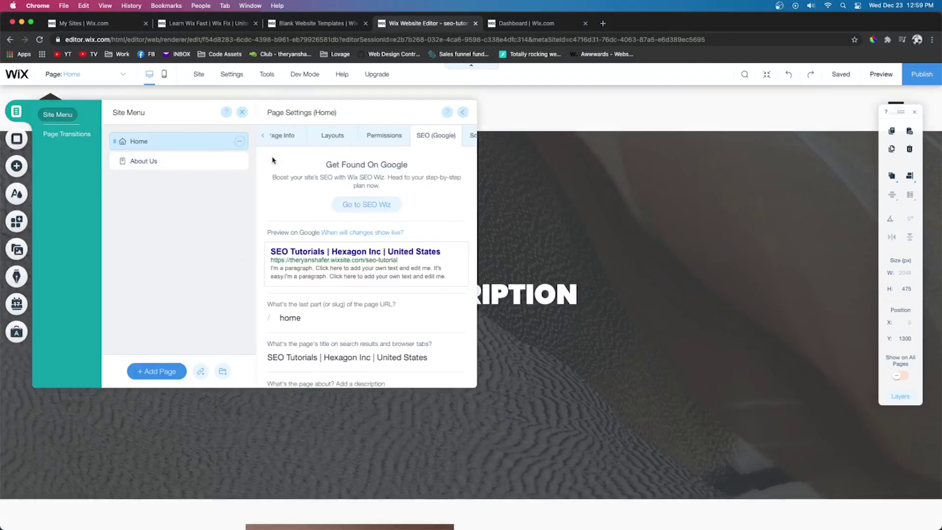
scroll(275, 275, "down", 5)
left_click(274, 311)
type("SEO TUTORIALS.")
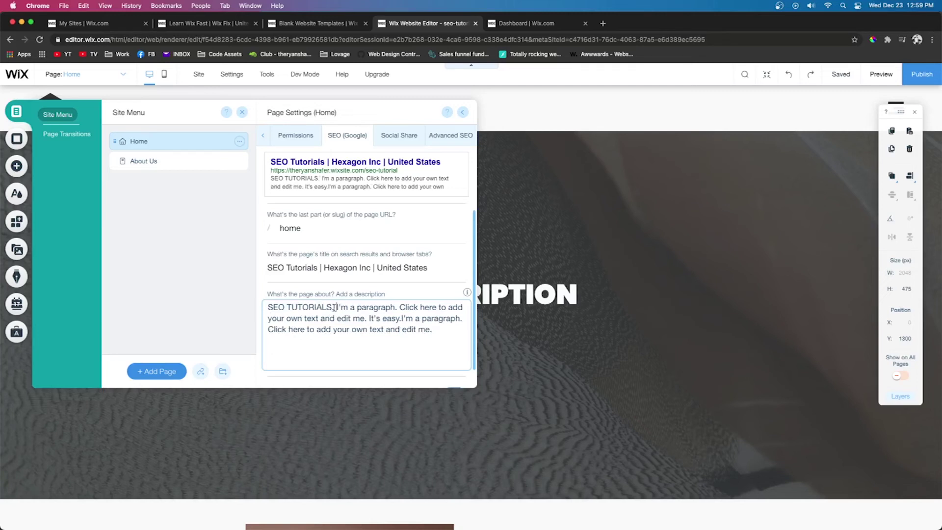
- Remove the repeated placeholder sentences from the end of the Home page's SEO description and save the site
left_click_drag(441, 331, 404, 317)
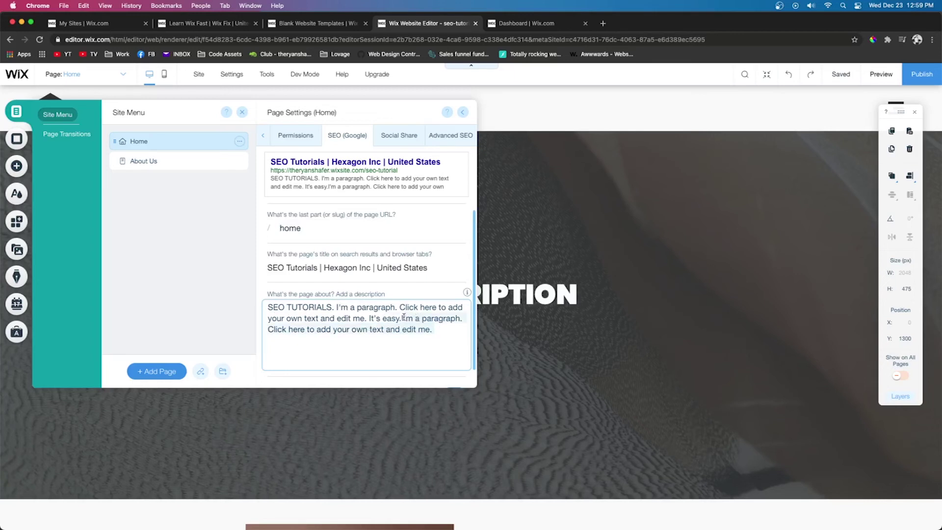
key("BackSpace")
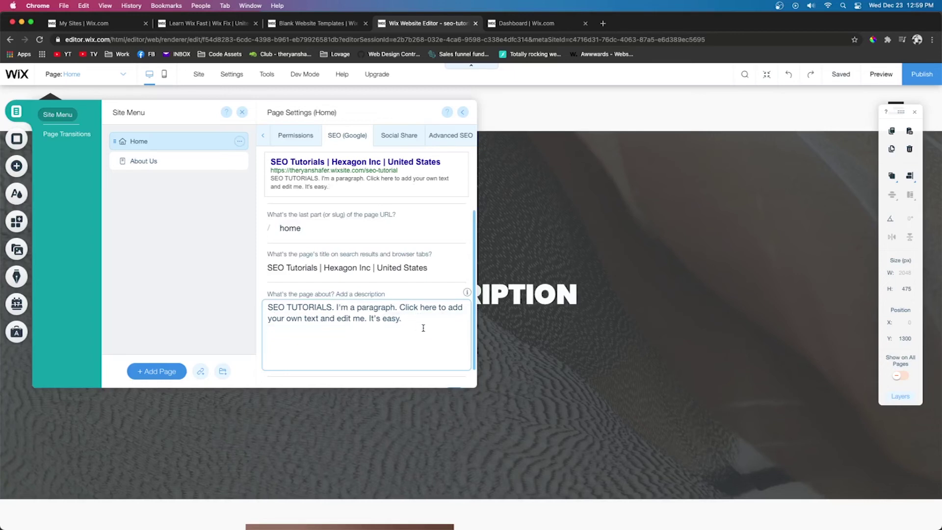
left_click(404, 295)
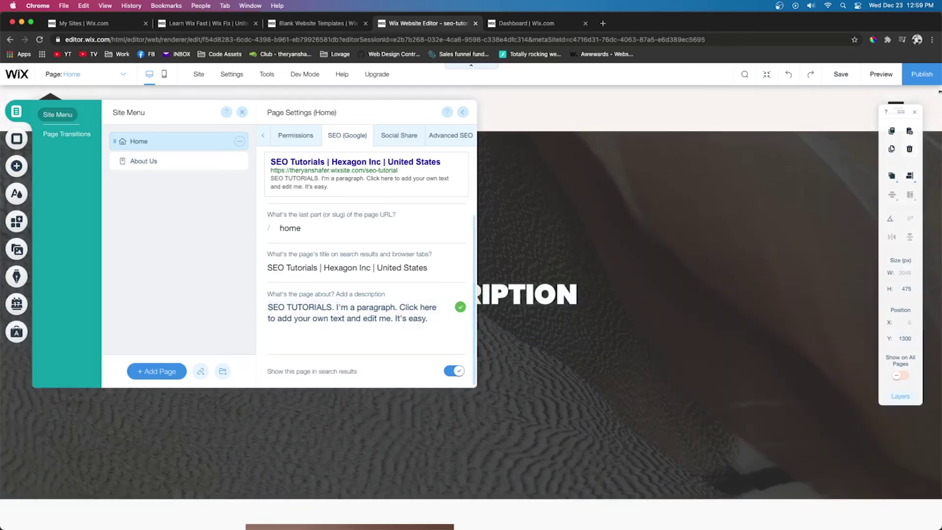
left_click(841, 74)
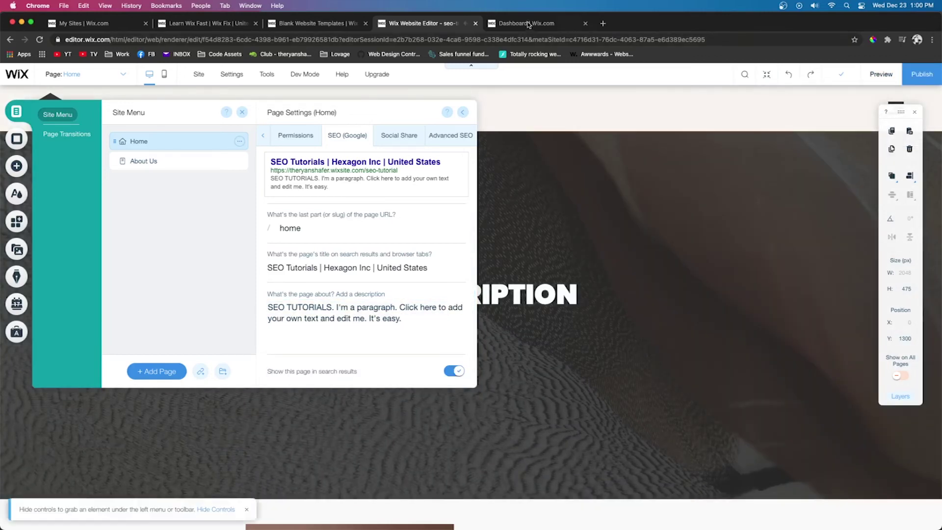
- Return to the SEO plan, recheck the Homepage's SEO description task, and expand the requirements for optimizing the Homepage's text
left_click(528, 24)
left_click(535, 405)
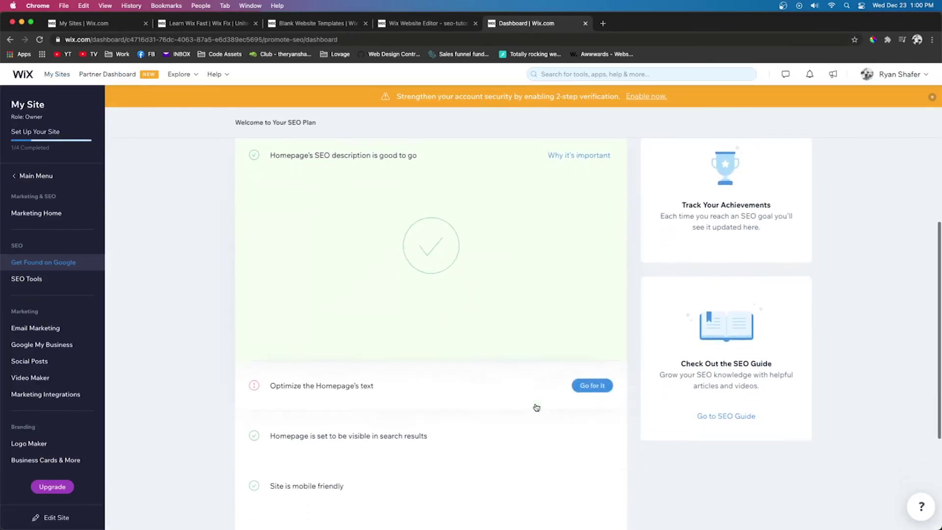
scroll(380, 228, "up", 1)
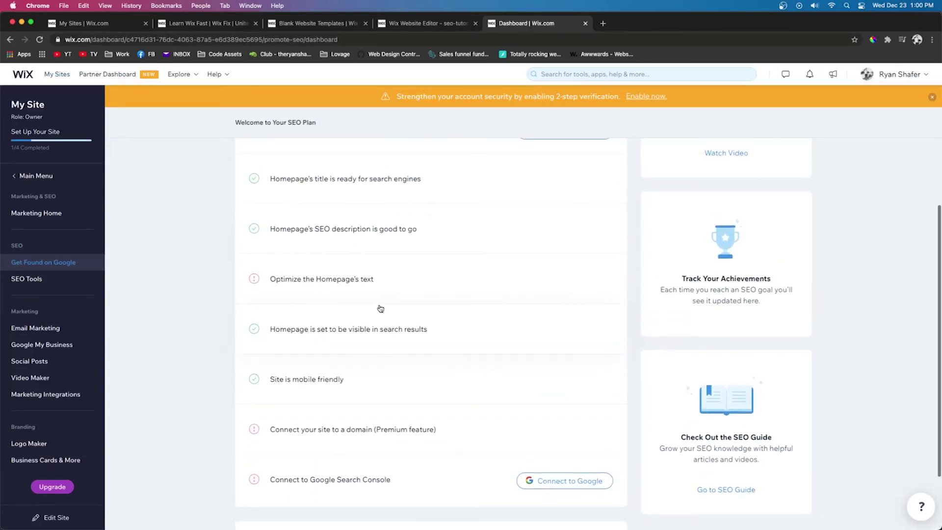
left_click(362, 280)
scroll(421, 301, "down", 5)
scroll(305, 353, "up", 2)
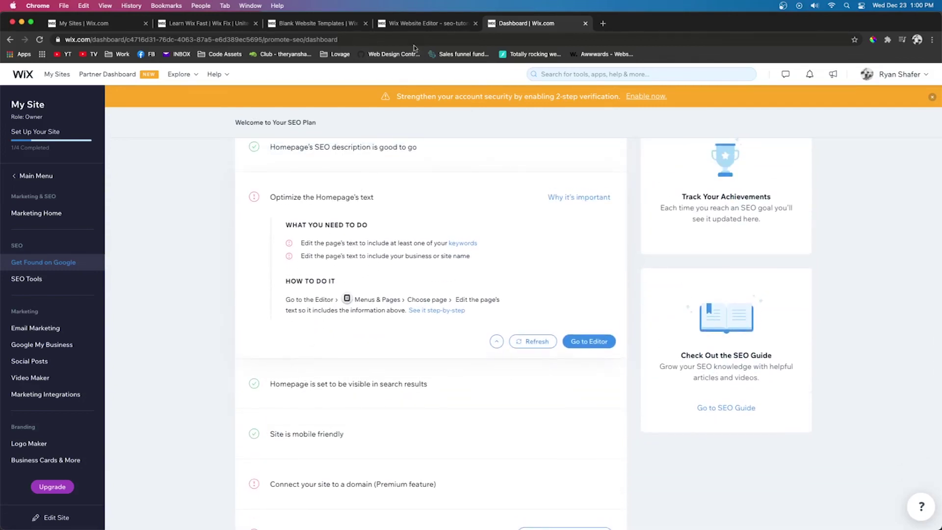
- Replace the Homepage heading "WEBSITE DESCRIPTION" with "SEO Tutorials", save the site, and recheck the Homepage text task in the SEO plan
left_click(427, 22)
left_click(554, 270)
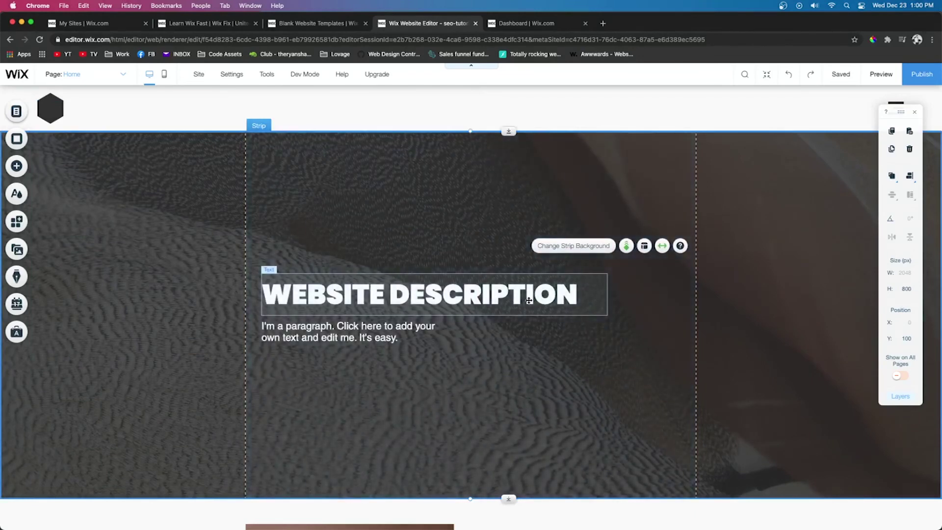
left_click(528, 300)
left_click(529, 300)
type("SEO Tutorials")
left_click(586, 373)
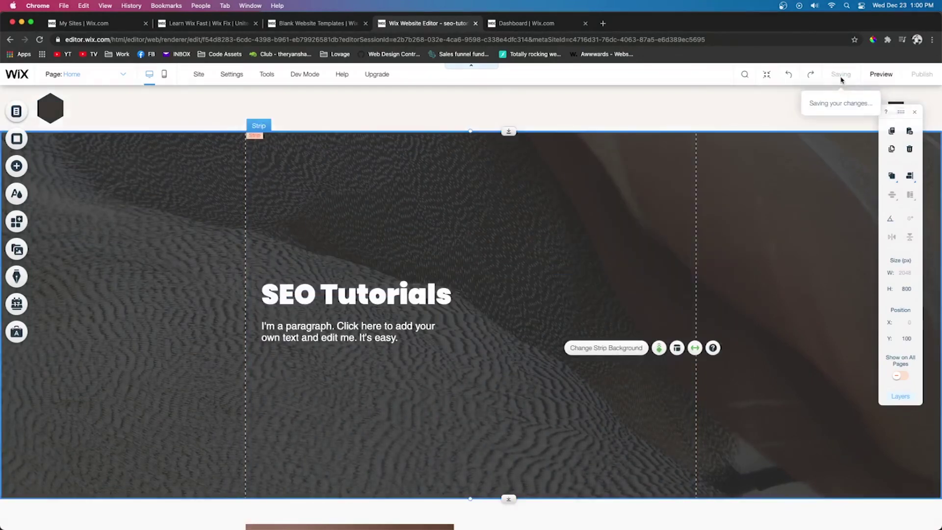
left_click(544, 23)
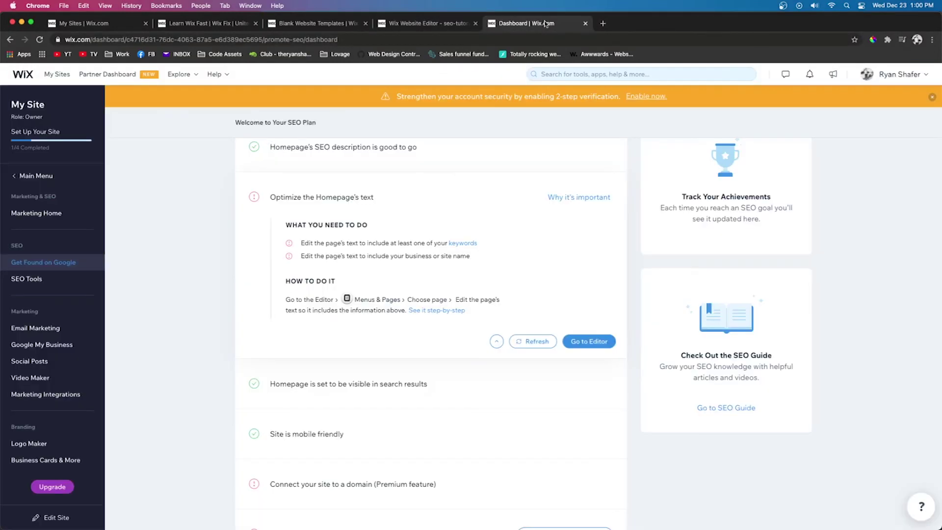
left_click(536, 343)
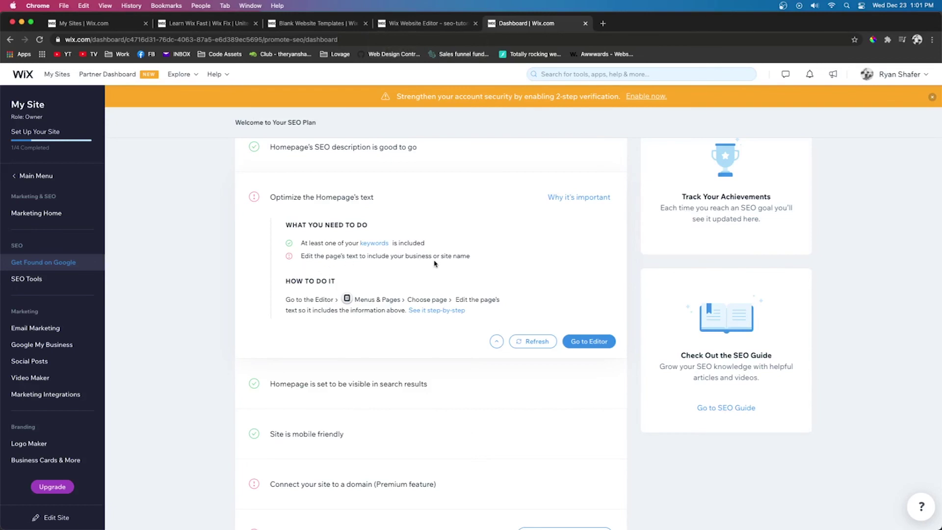
- Replace the paragraph under the Homepage heading with "Hexagon Inc offers the best tutorials", save, and recheck the Homepage text task in the SEO plan
left_click(433, 27)
double_click(322, 335)
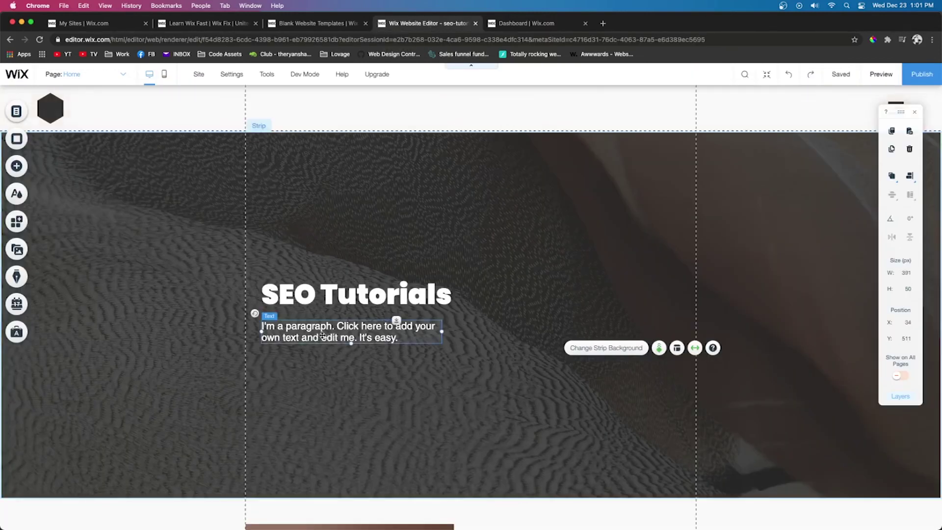
type("Hex")
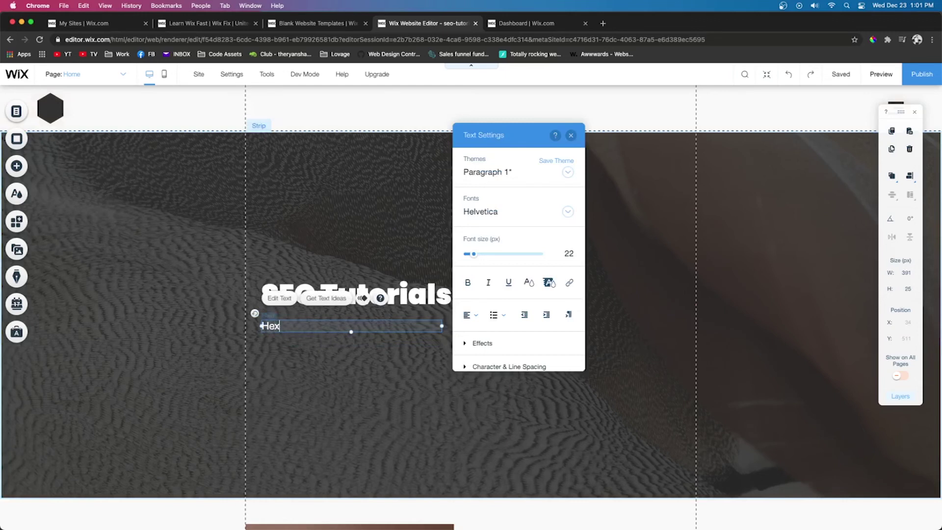
type("agon Inc offers ")
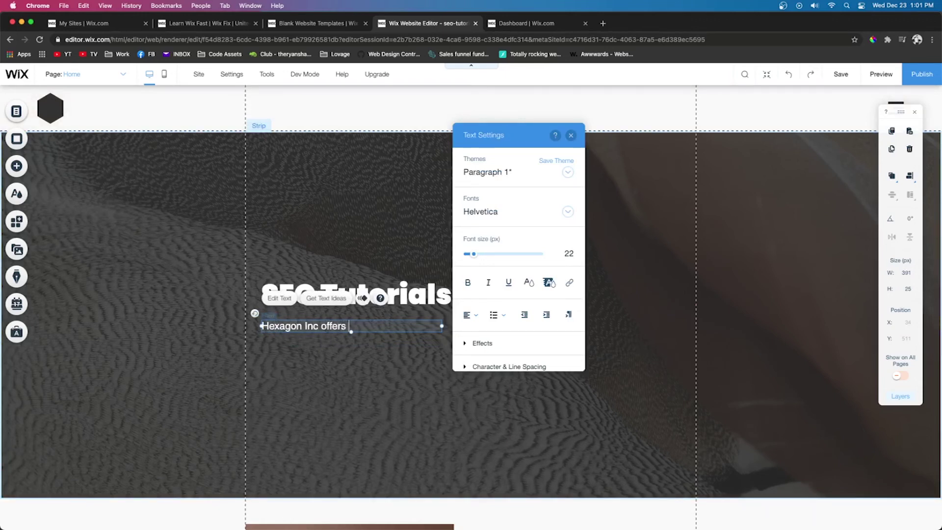
type("the best ")
type("tutorail")
key("BackSpace")
key("BackSpace")
key("BackSpace")
type("ials")
left_click(321, 362)
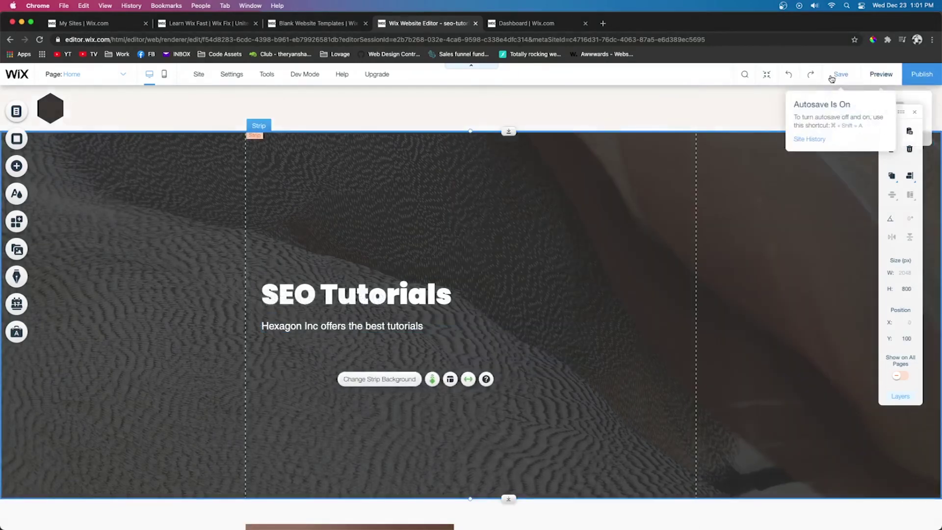
left_click(840, 74)
left_click(505, 22)
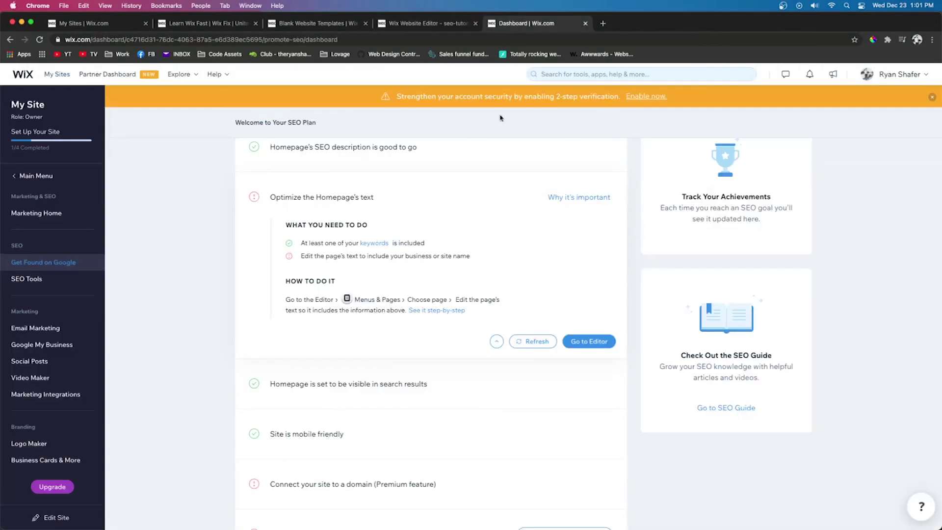
left_click(533, 342)
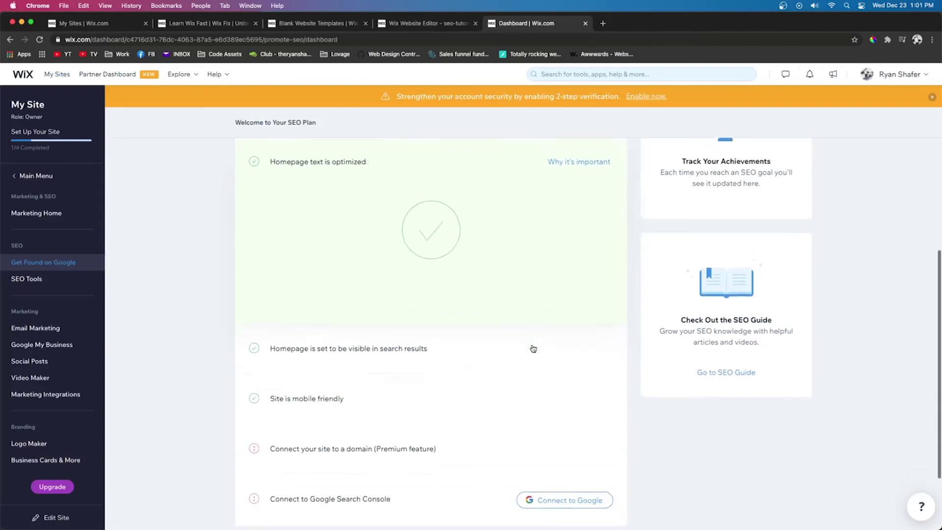
- Look over the tasks for getting the site listed on Google, including the domain and Google Search Console connections
mouse_move(405, 321)
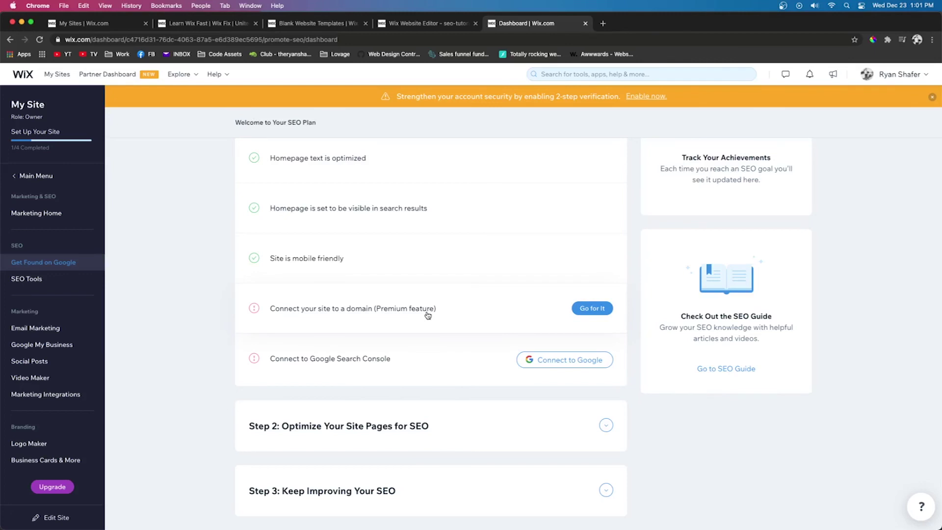
scroll(428, 315, "down", 1)
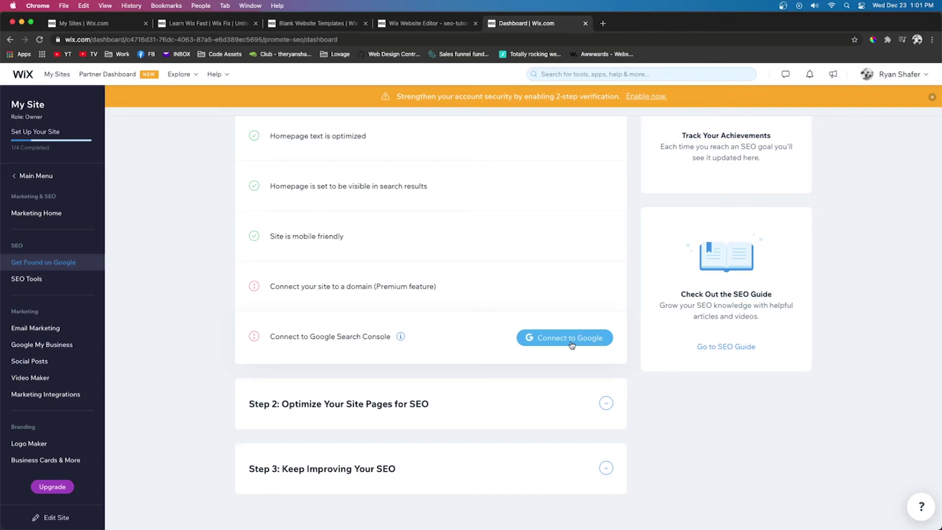
scroll(440, 290, "up", 6)
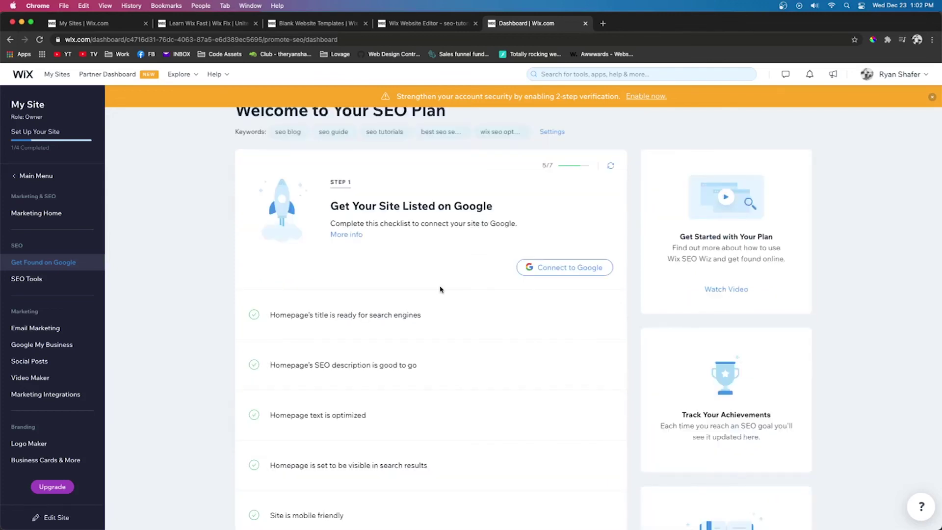
scroll(440, 289, "down", 5)
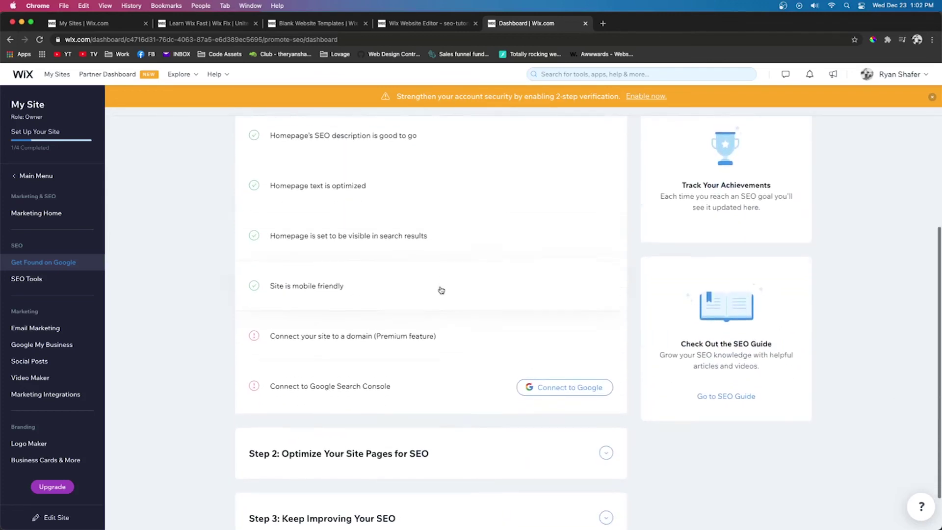
scroll(440, 289, "up", 3)
scroll(441, 291, "down", 2)
scroll(441, 291, "down", 1)
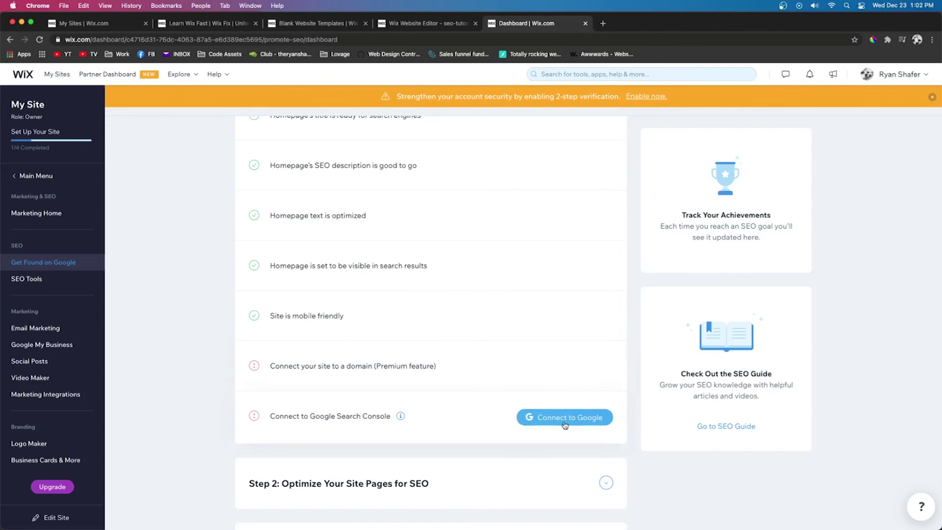
scroll(565, 425, "down", 1)
- Expand the Optimize Your Site Pages for SEO stage and examine all its Homepage and About Us page tasks
left_click(477, 410)
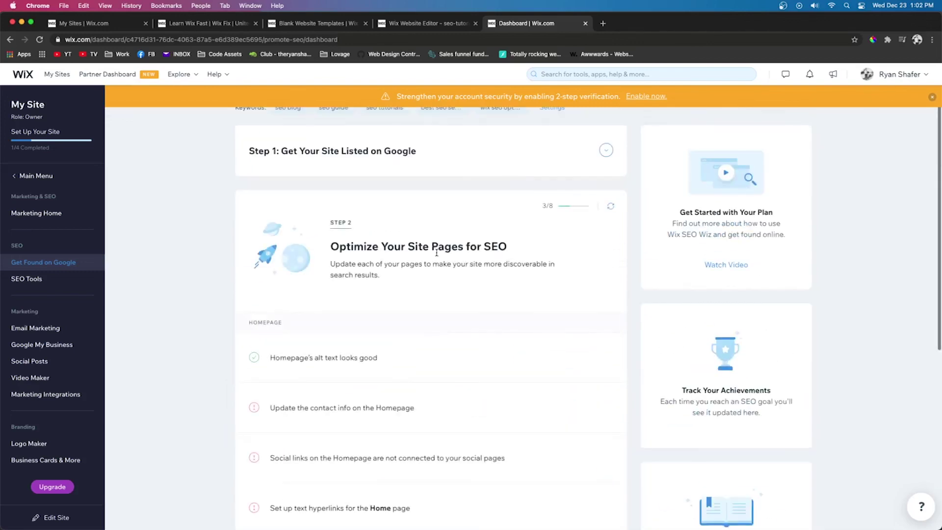
scroll(436, 253, "down", 4)
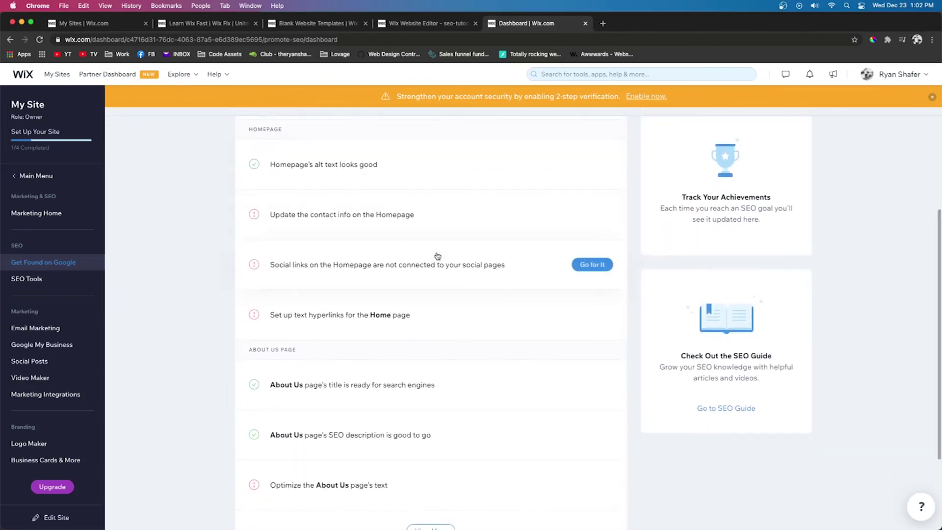
scroll(438, 256, "down", 3)
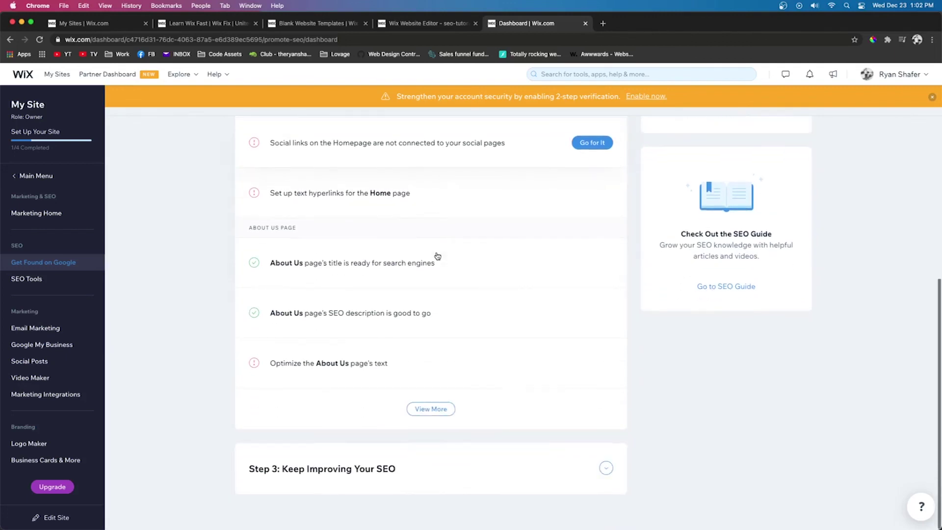
left_click(430, 409)
scroll(472, 335, "down", 1)
mouse_move(472, 335)
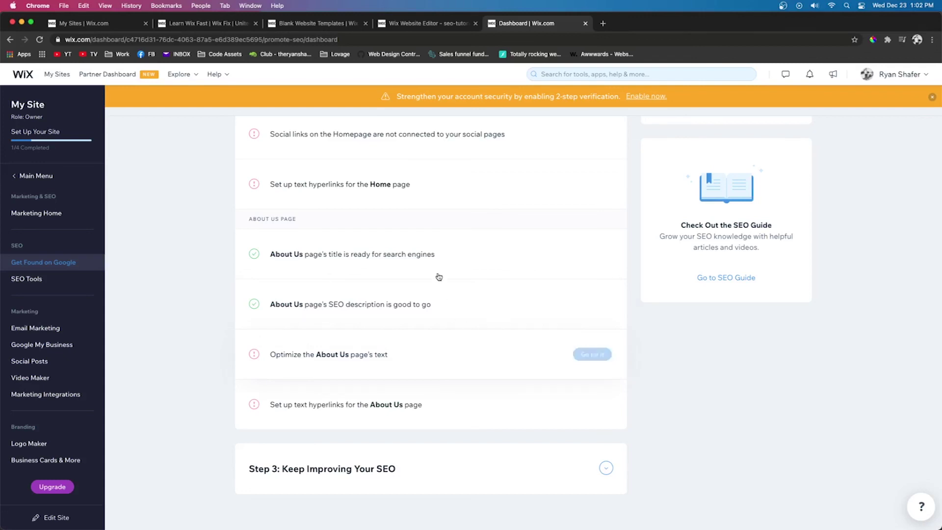
scroll(429, 257, "up", 5)
scroll(429, 255, "down", 4)
scroll(429, 254, "down", 2)
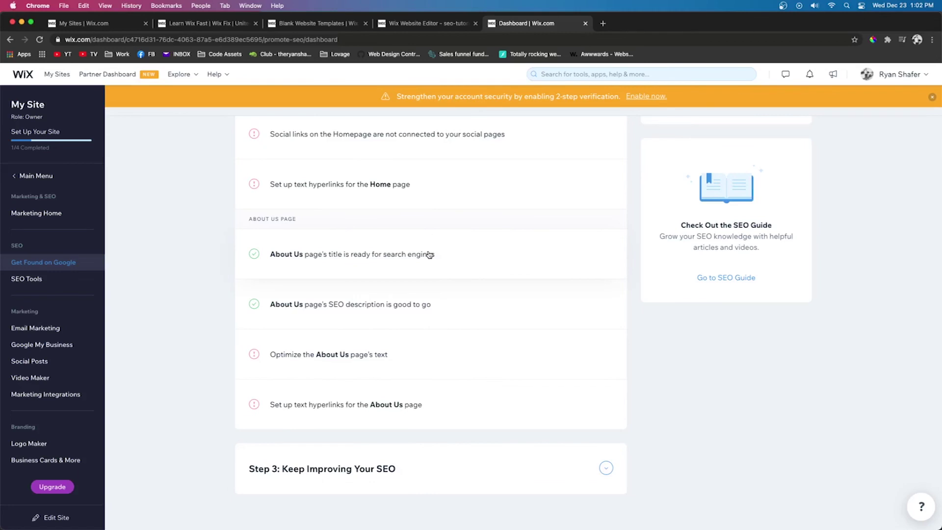
- Expand the Keep Improving Your SEO stage, look at what it offers, and return to the plan's overview
left_click(432, 464)
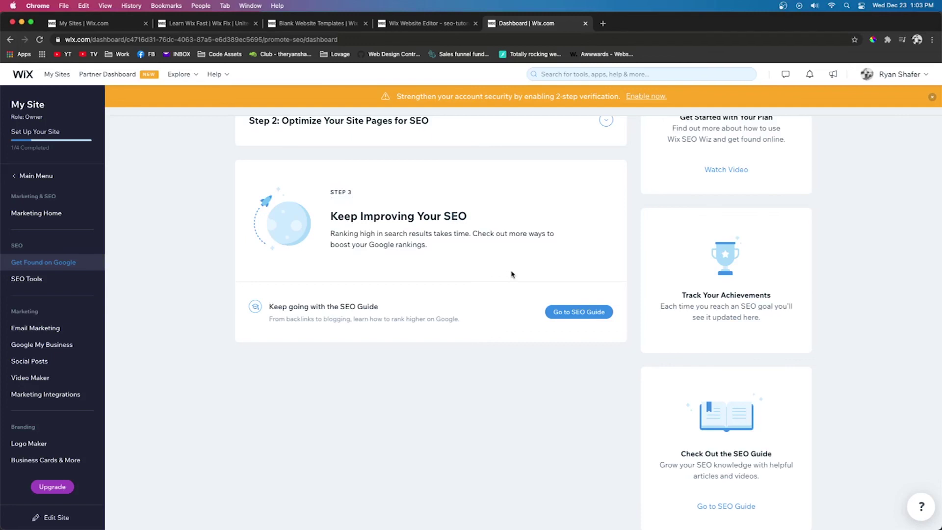
scroll(593, 247, "up", 3)
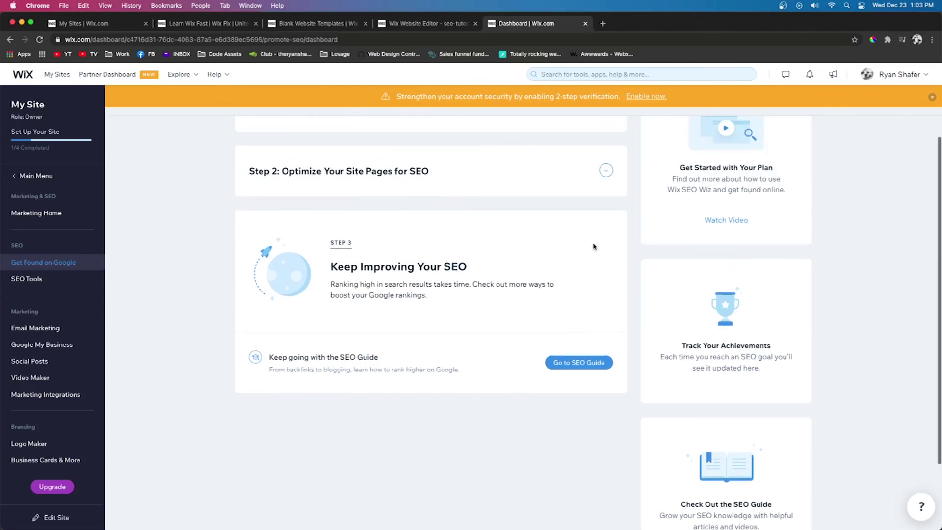
scroll(594, 247, "up", 3)
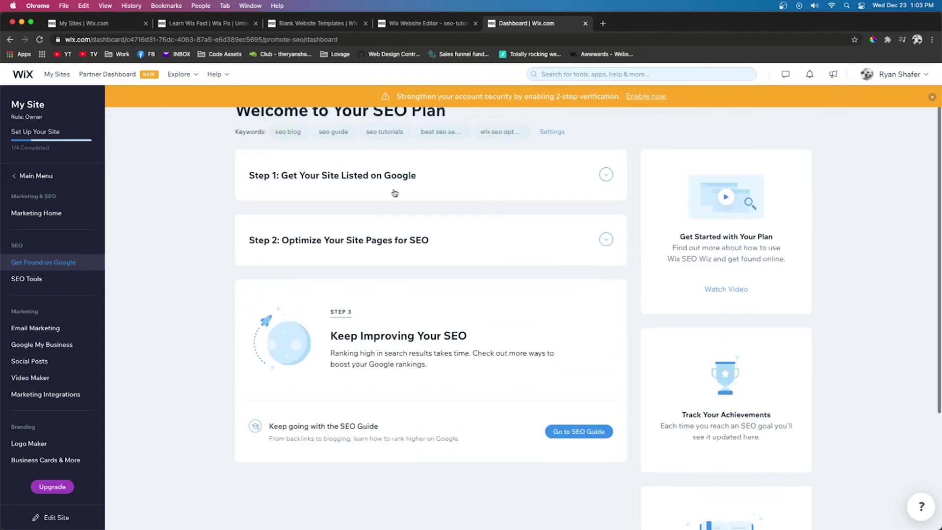
- Switch back to the Wix Editor, publish the site, and dismiss the publishing confirmation
left_click(432, 22)
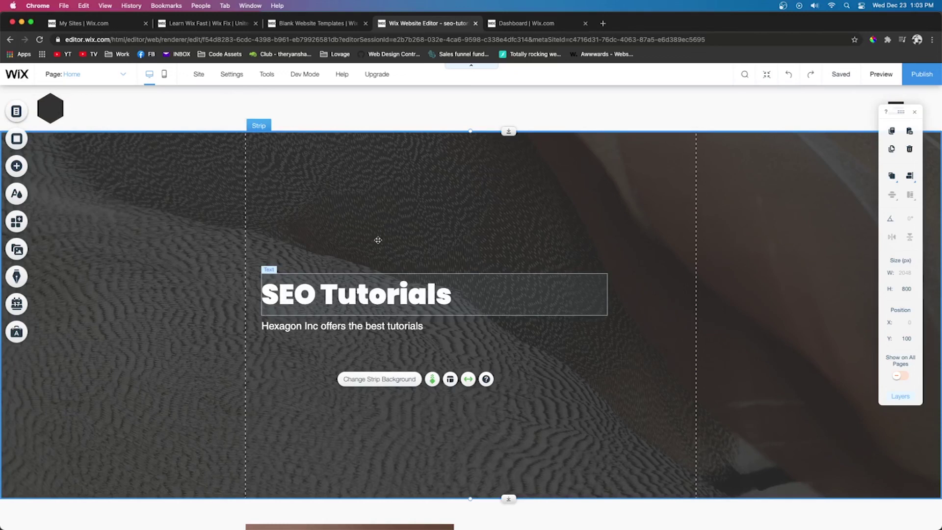
mouse_move(842, 80)
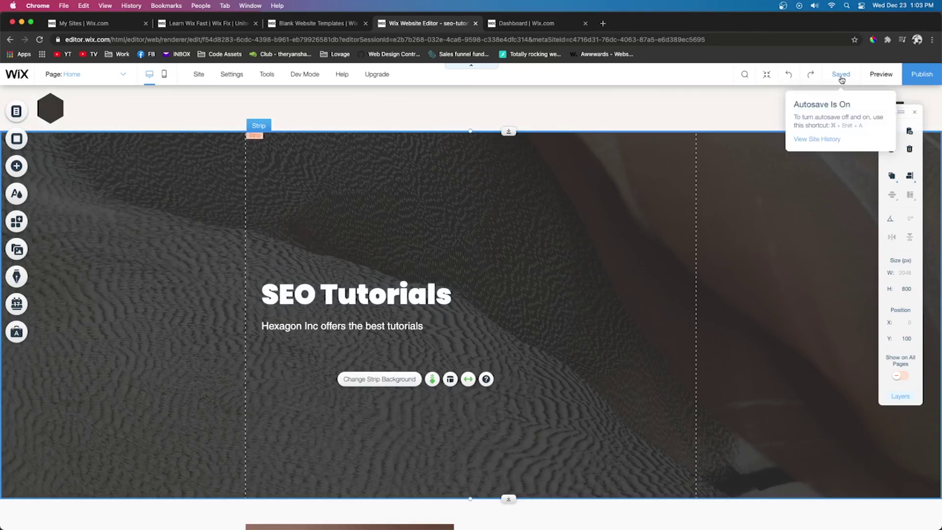
left_click(927, 76)
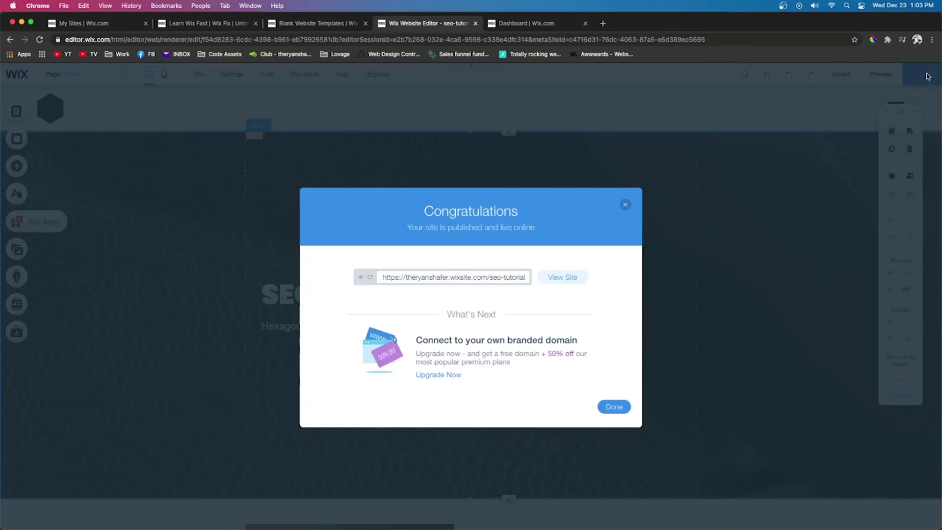
left_click(625, 204)
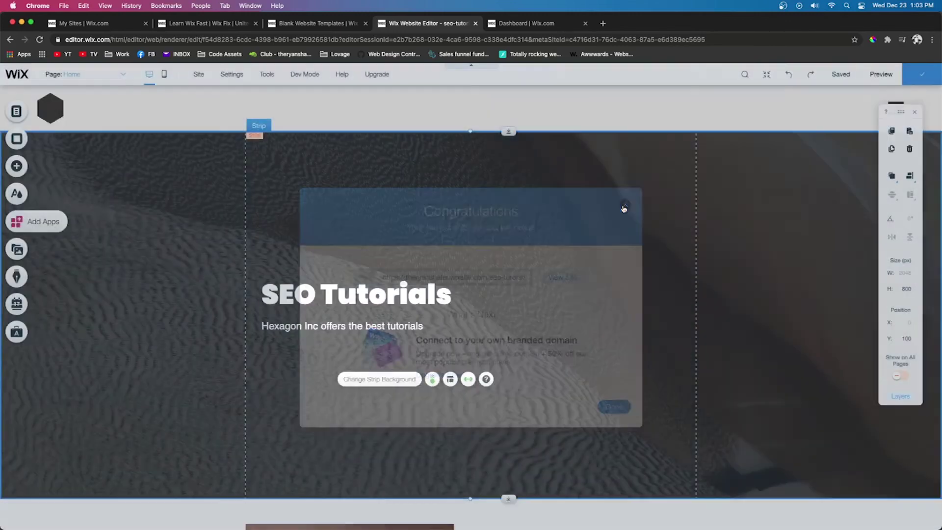